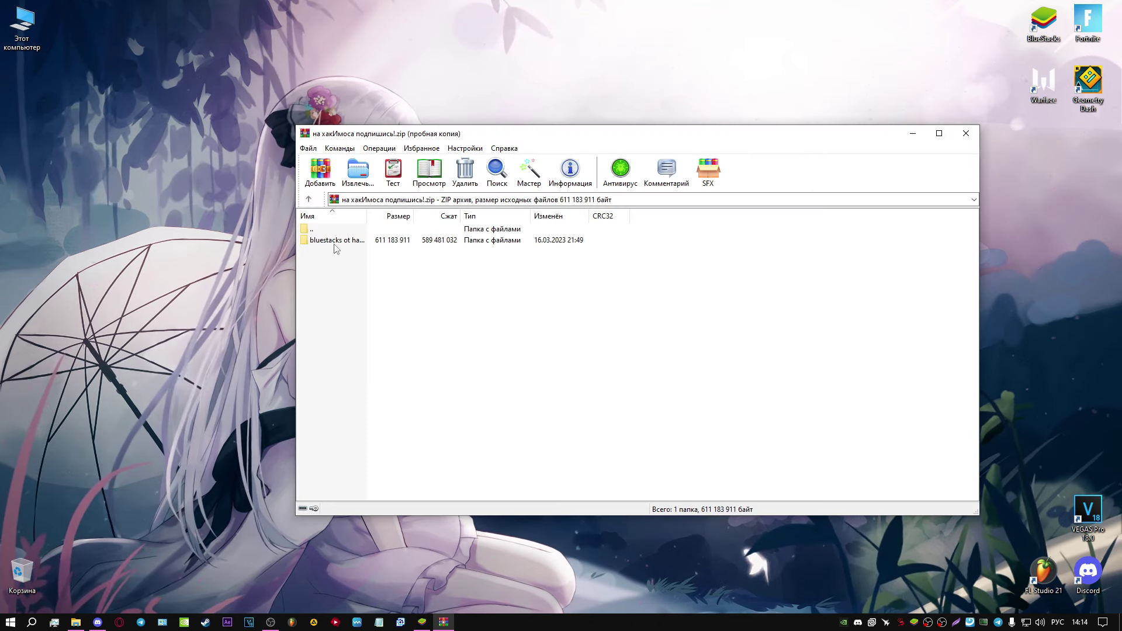
Extract the BlueStacks folder from the ZIP archive to the desktop
drag(332, 244, 169, 167)
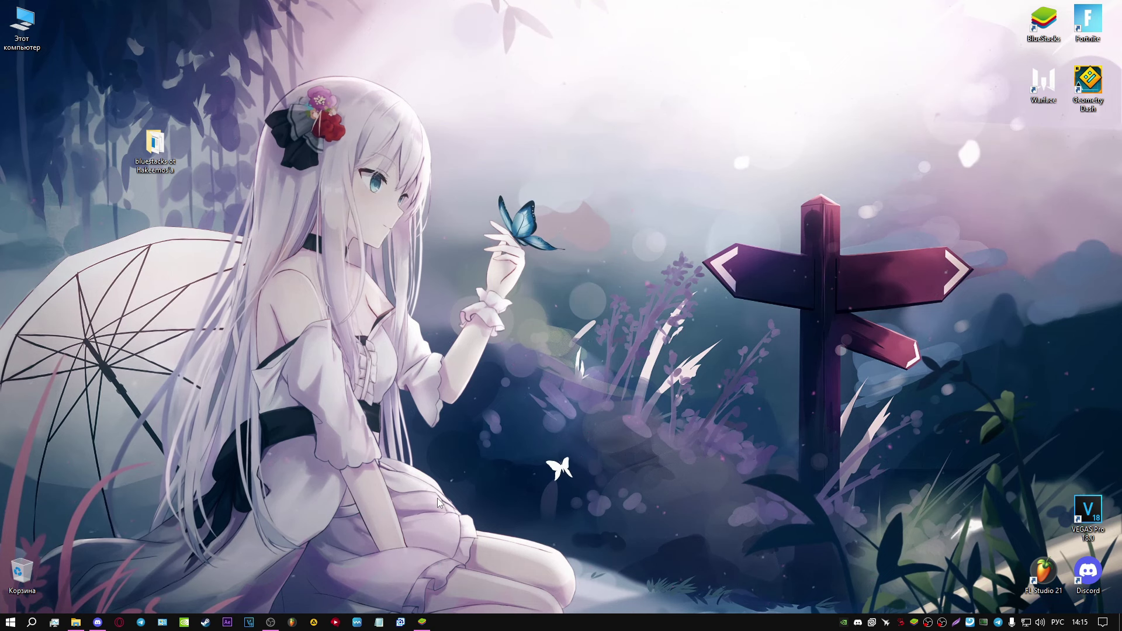
Switch to BlueStacks and open its settings to review the custom resolution width, height and DPI options
click(425, 625)
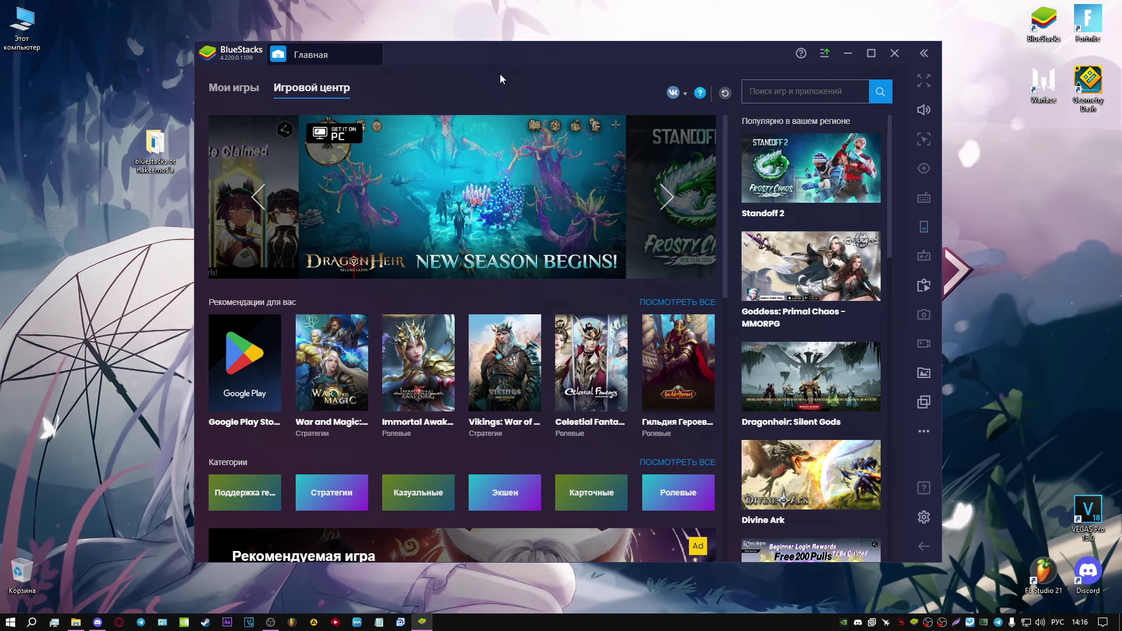
click(925, 522)
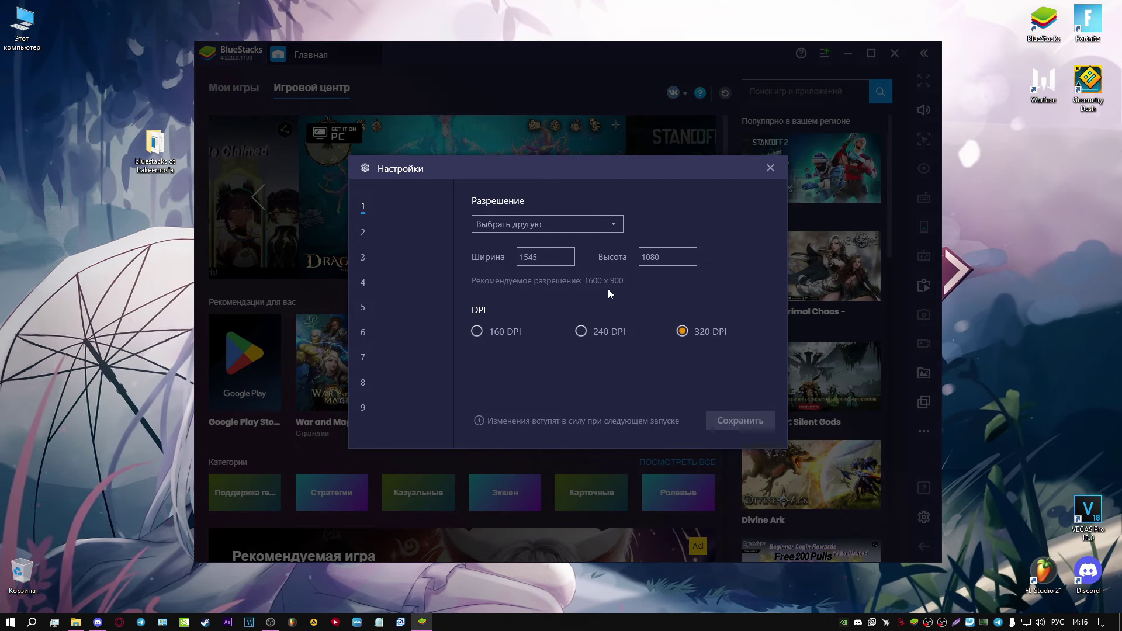
click(569, 257)
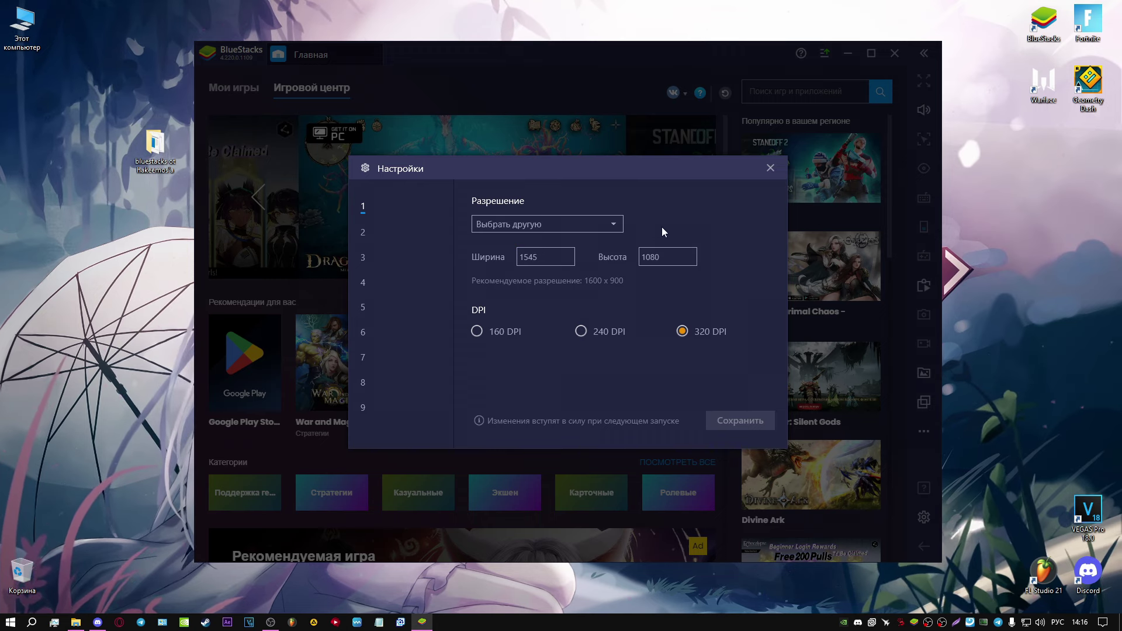
click(684, 333)
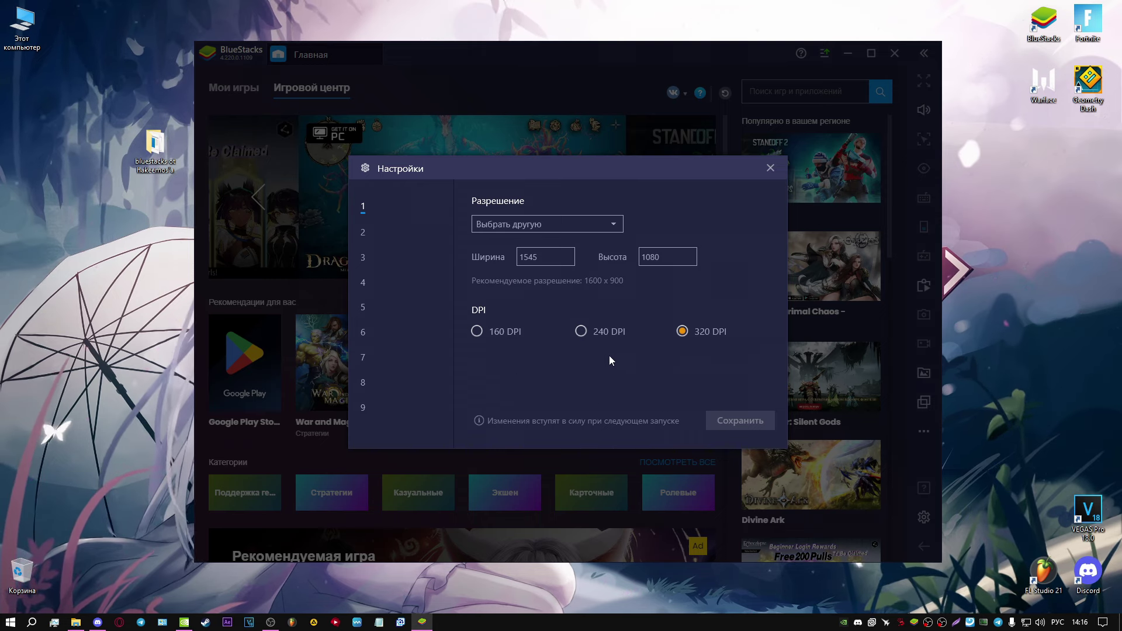
click(535, 257)
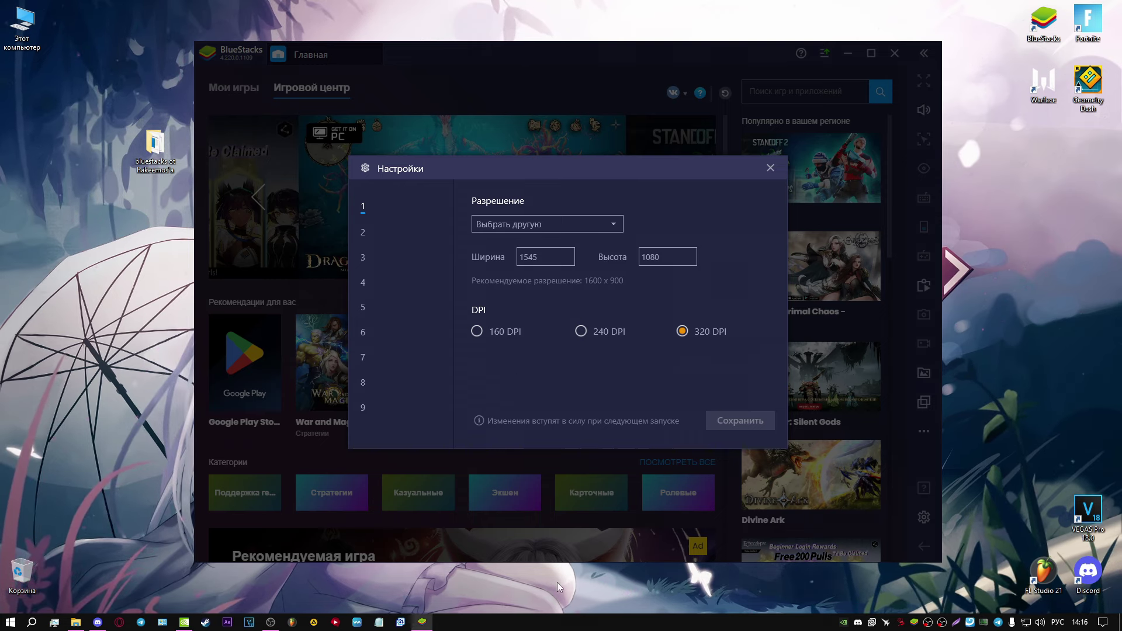
click(582, 414)
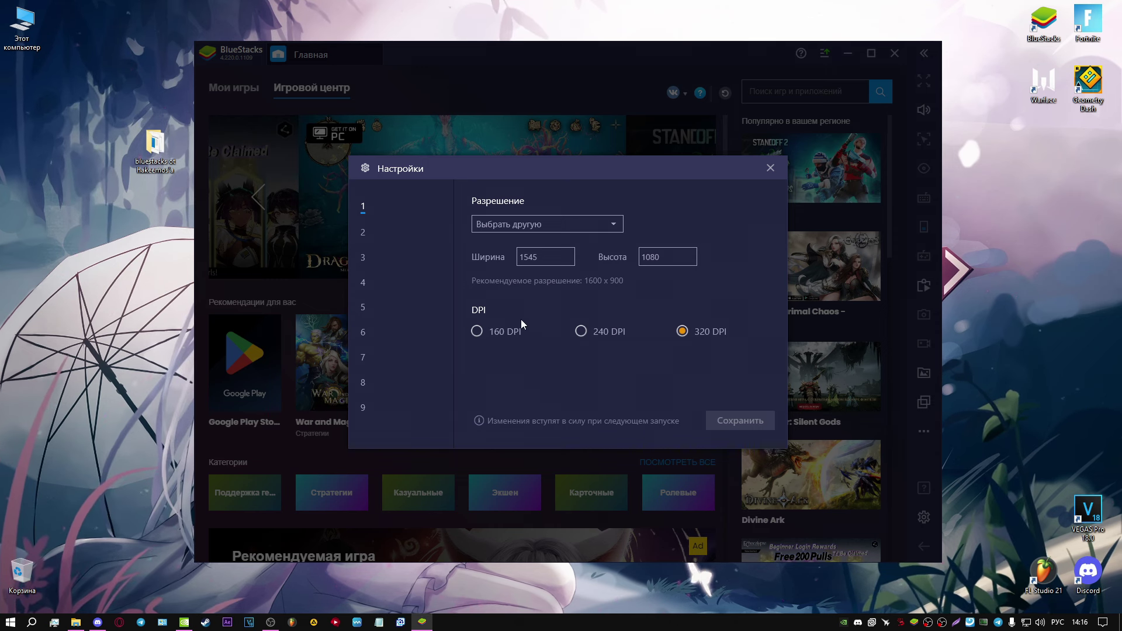
Select the custom 1545 × 1080 display resolution in NVIDIA Control Panel and cancel the change
click(184, 622)
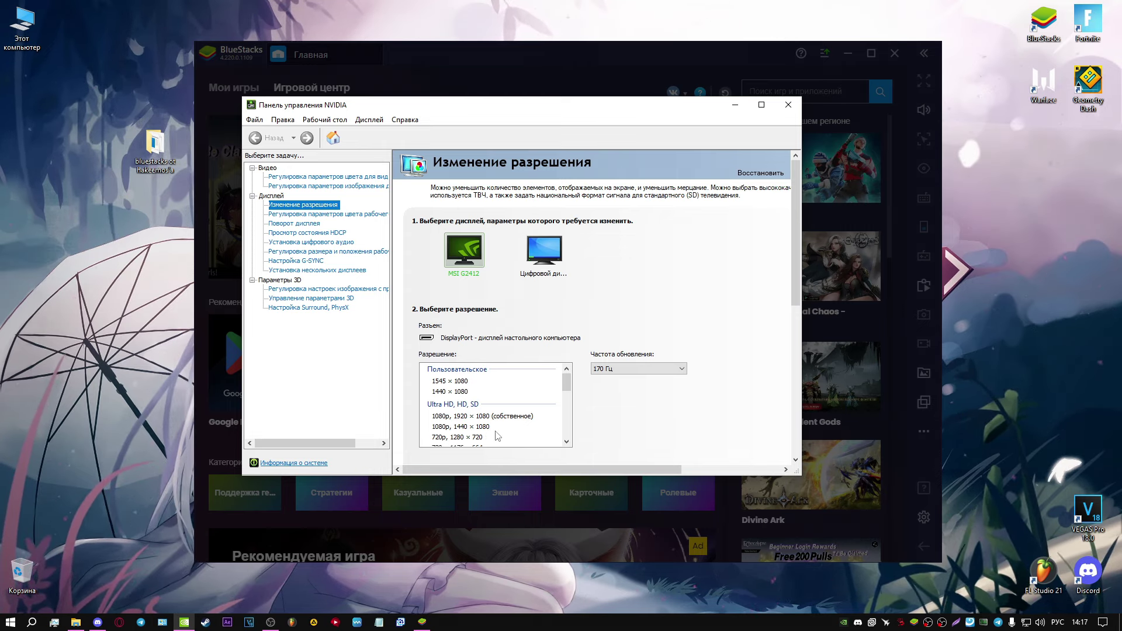
click(450, 382)
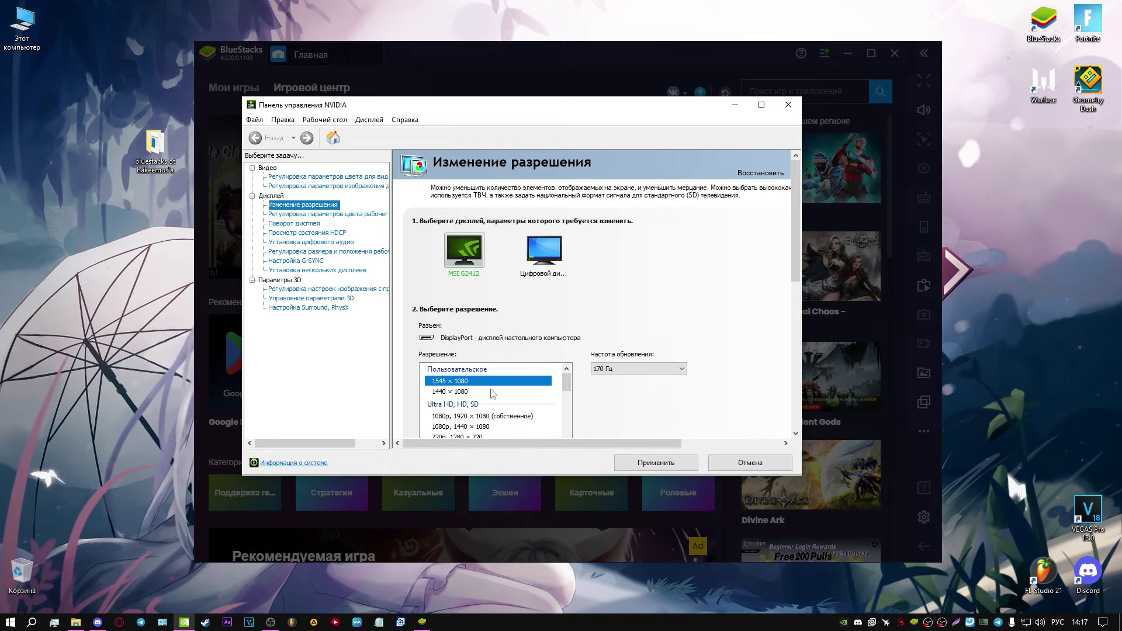
click(750, 462)
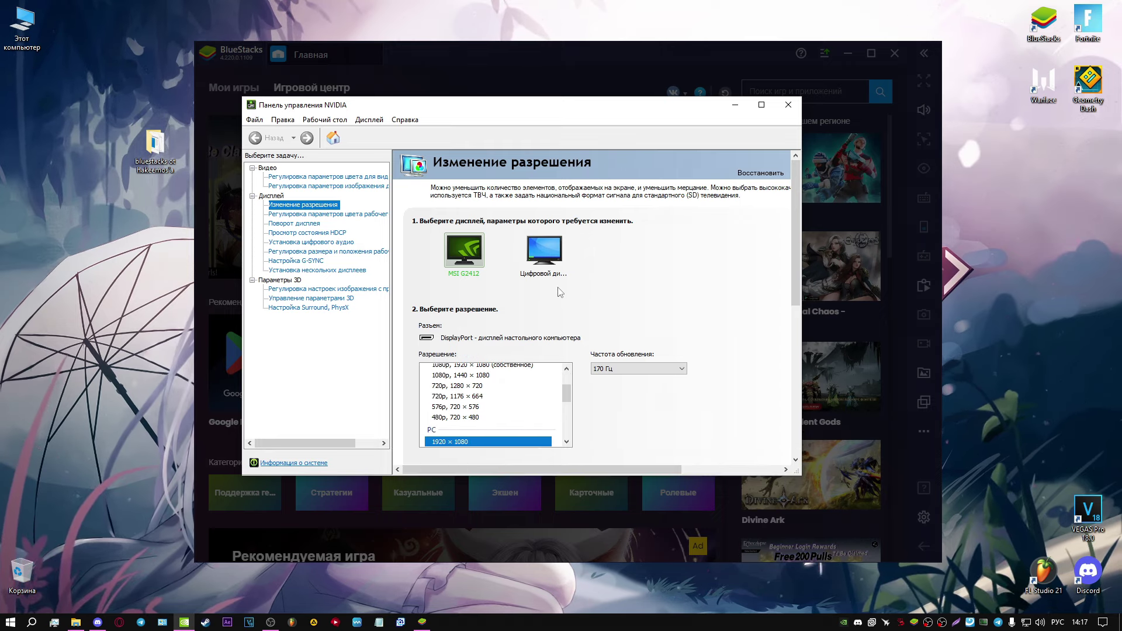
click(351, 251)
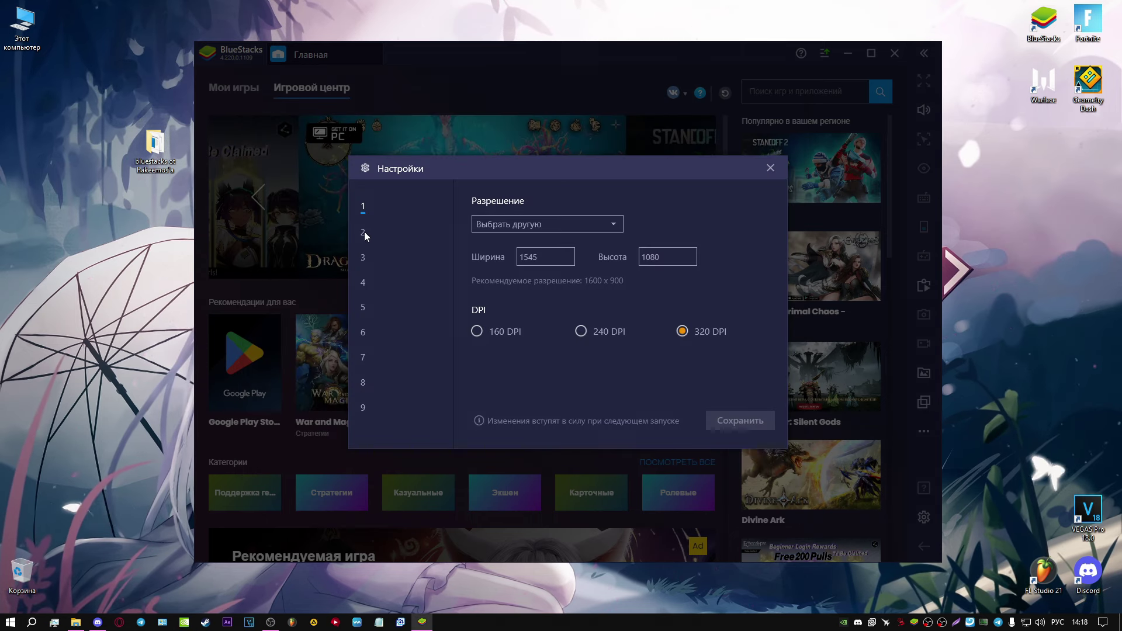
Try to enable the dedicated NVIDIA graphics card option in section 2 of the BlueStacks settings
click(363, 231)
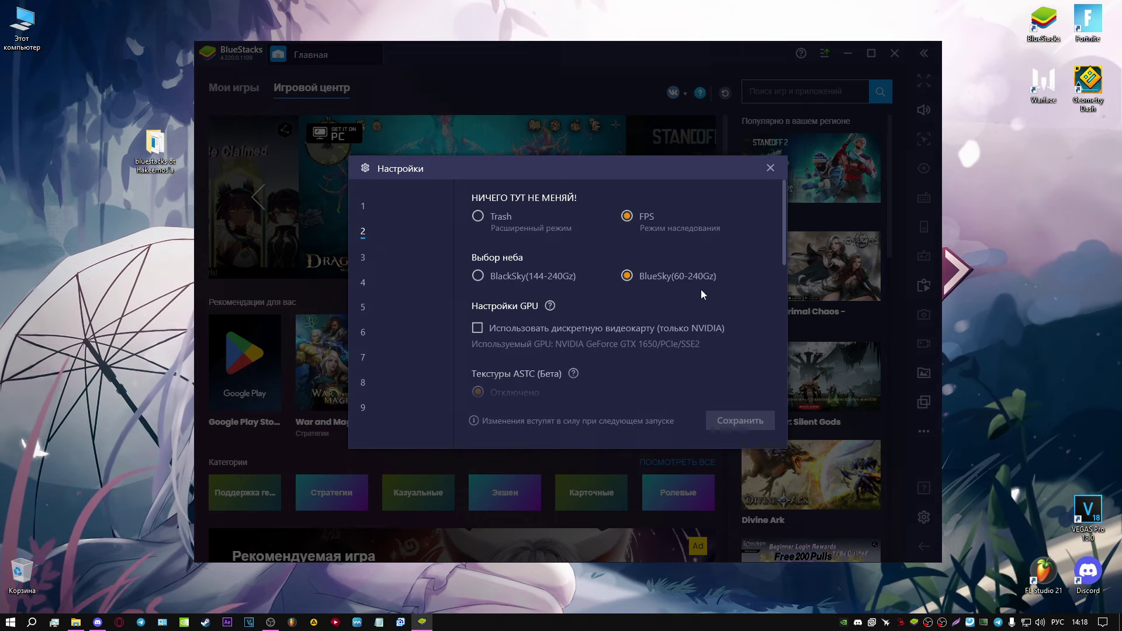
scroll(650, 312, down, 1)
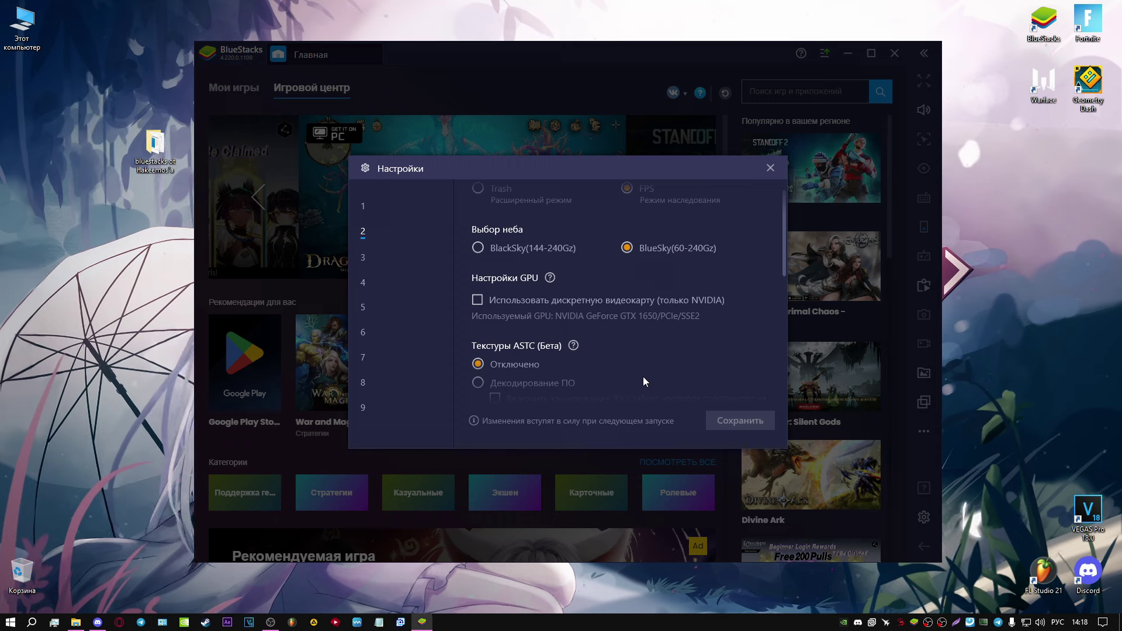
click(478, 300)
click(477, 301)
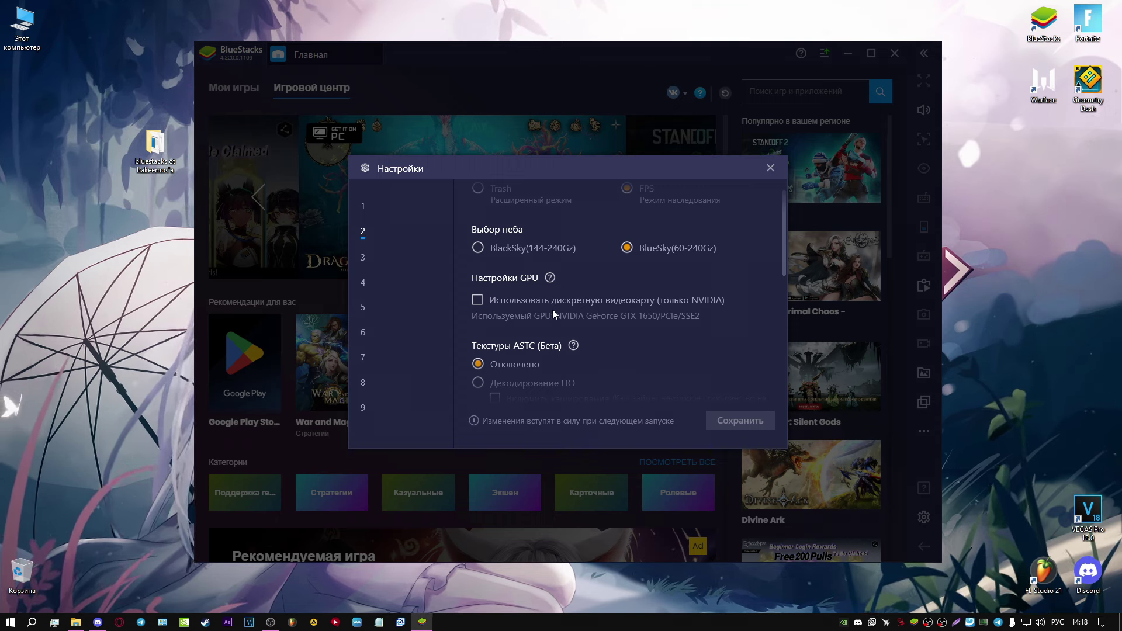
Run regedit and edit the ForceDedicatedGPU value in the BlueStacks Config key to force the dedicated graphics card
key(super+r)
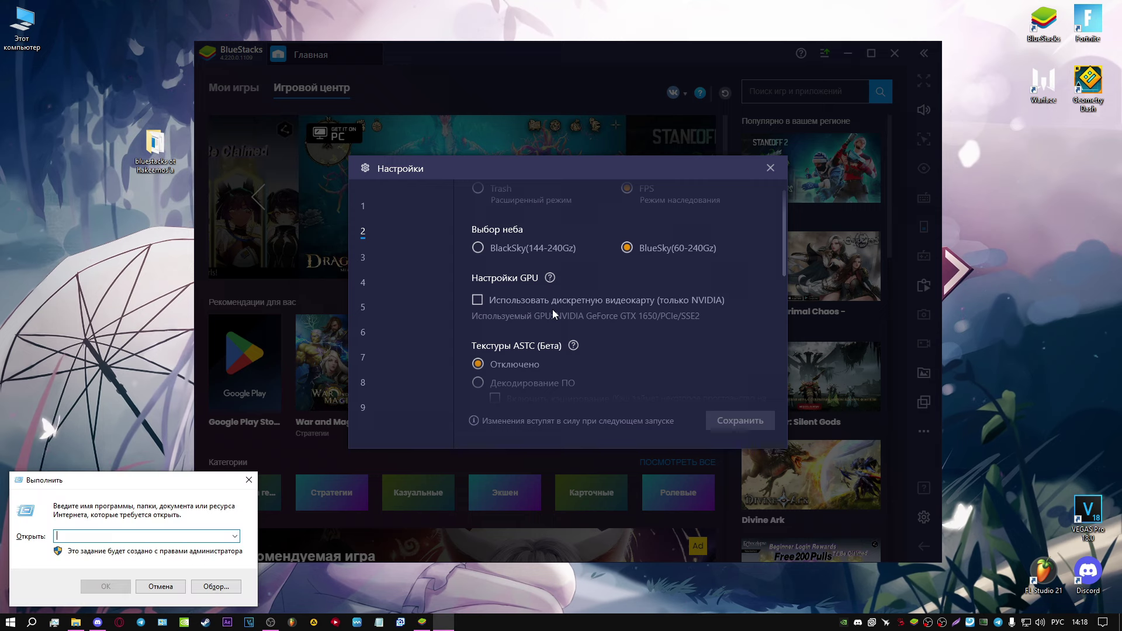
key(alt+shift)
text(regedit)
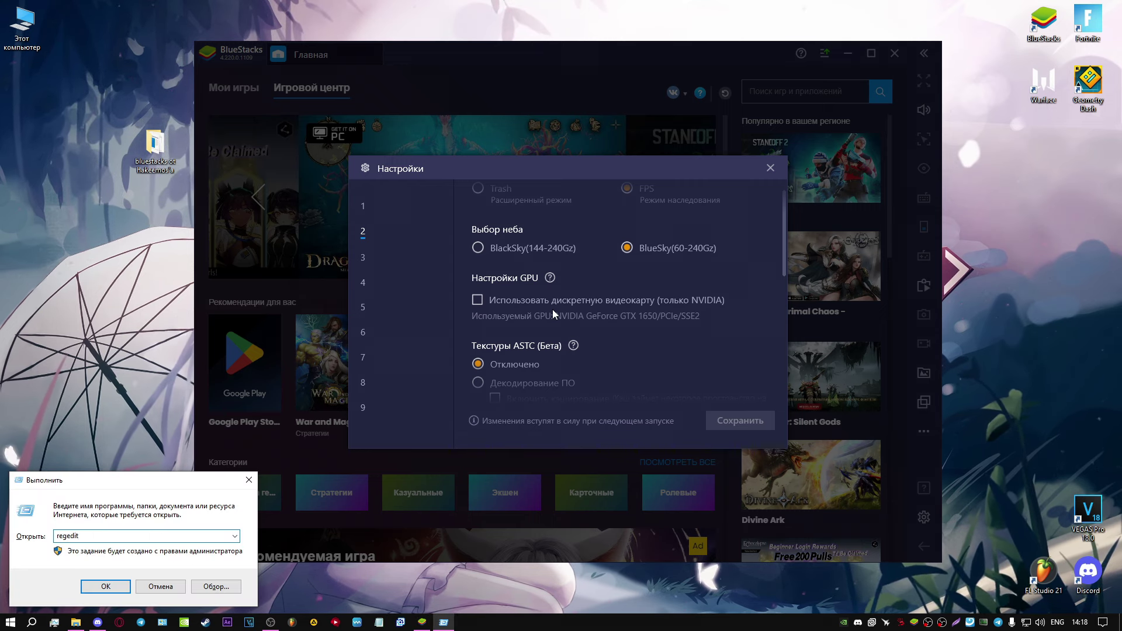
key(Return)
drag(217, 31, 45, 40)
click(401, 348)
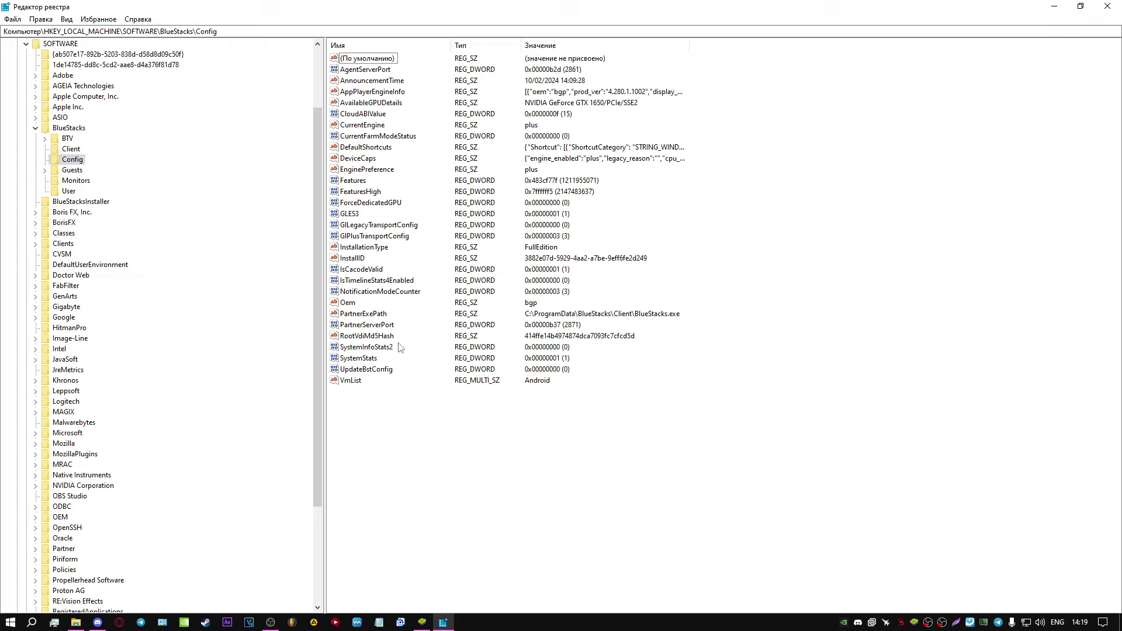
double_click(374, 209)
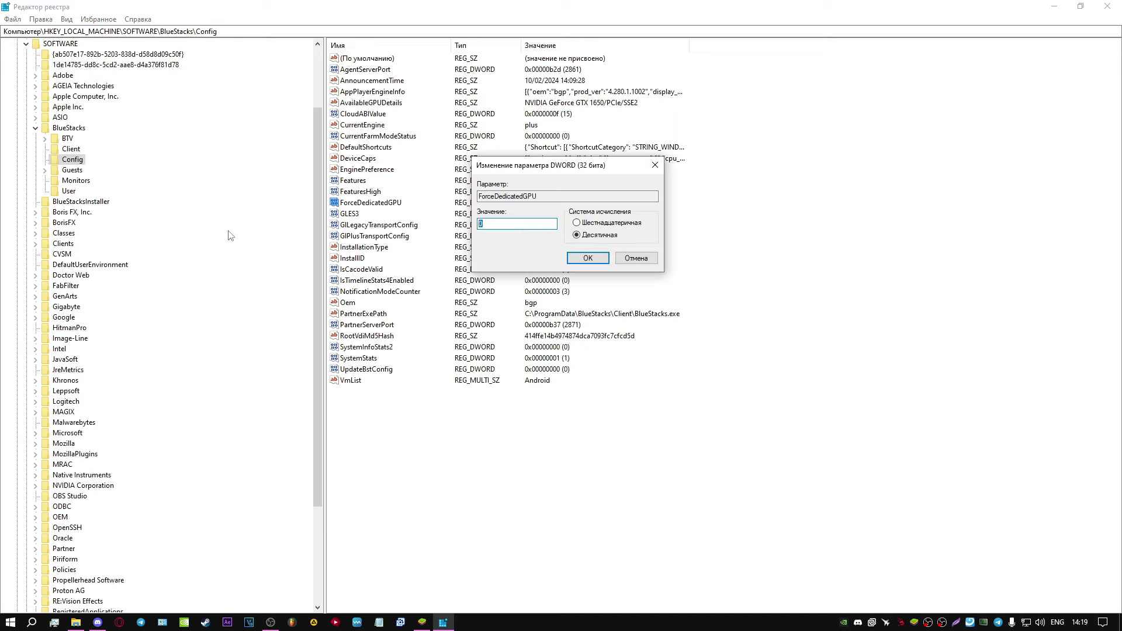
click(589, 258)
Switch back to BlueStacks and reopen section 2 of its settings to check the dedicated graphics card option
key(alt+Tab)
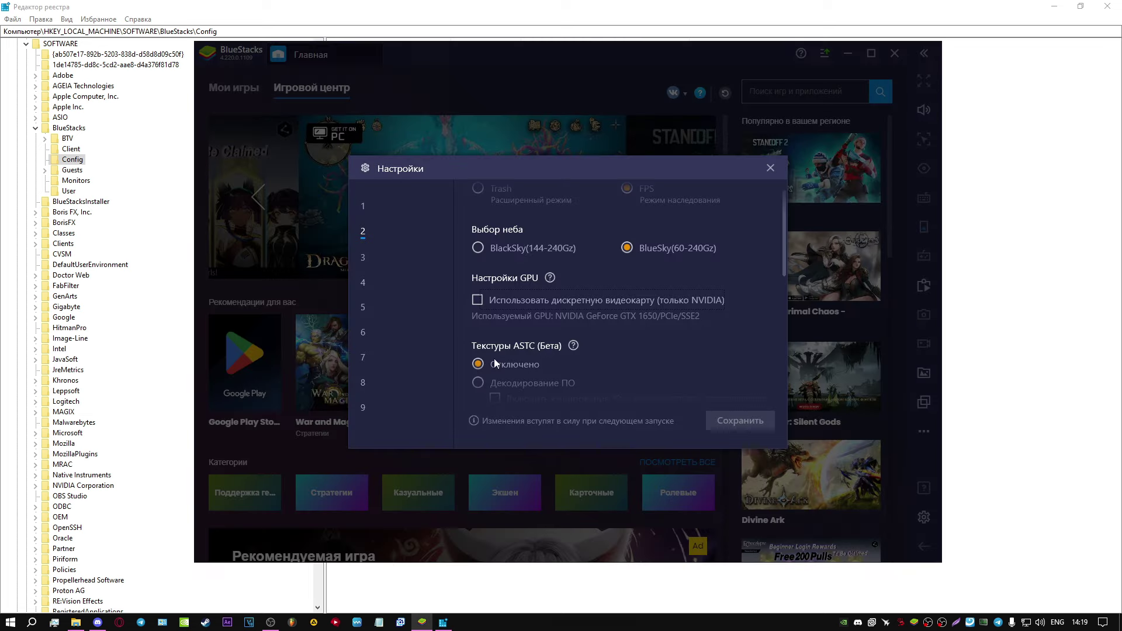
click(770, 168)
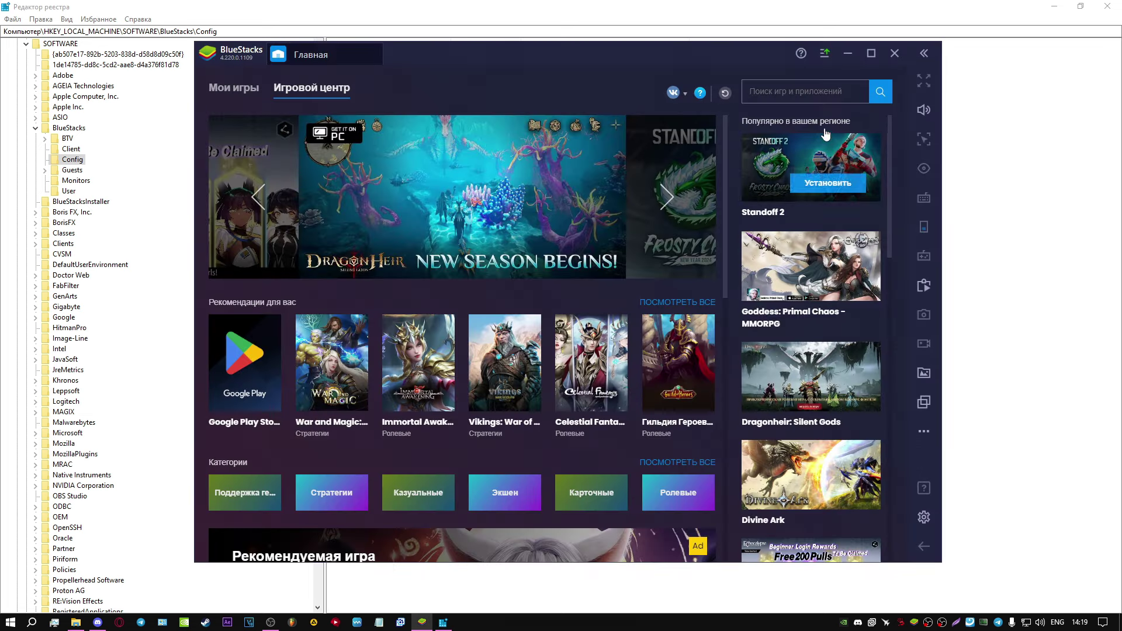
click(826, 53)
click(749, 79)
click(363, 233)
scroll(672, 333, down, 2)
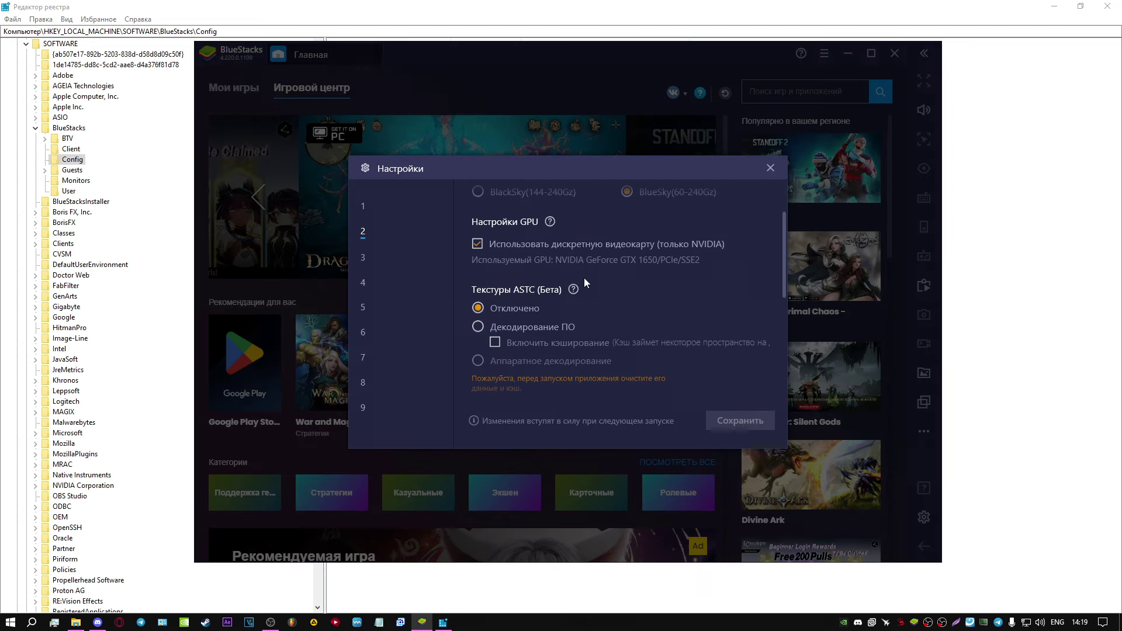
Review the CPU, RAM and frame rate settings, and check the processor's core count in Task Manager
scroll(592, 271, down, 2)
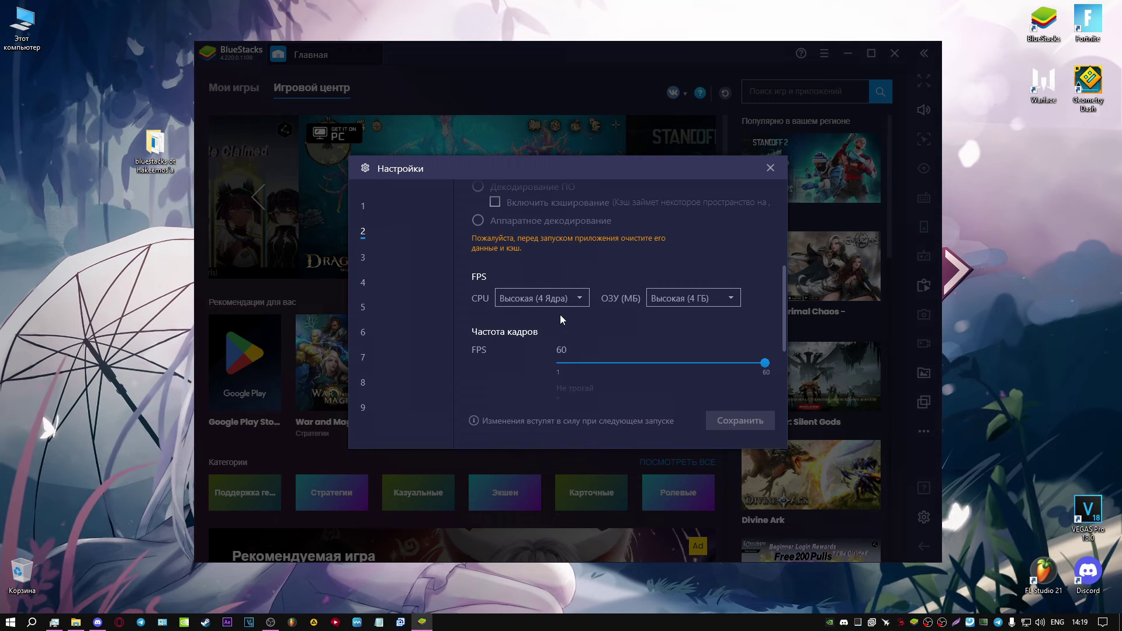
scroll(528, 361, down, 1)
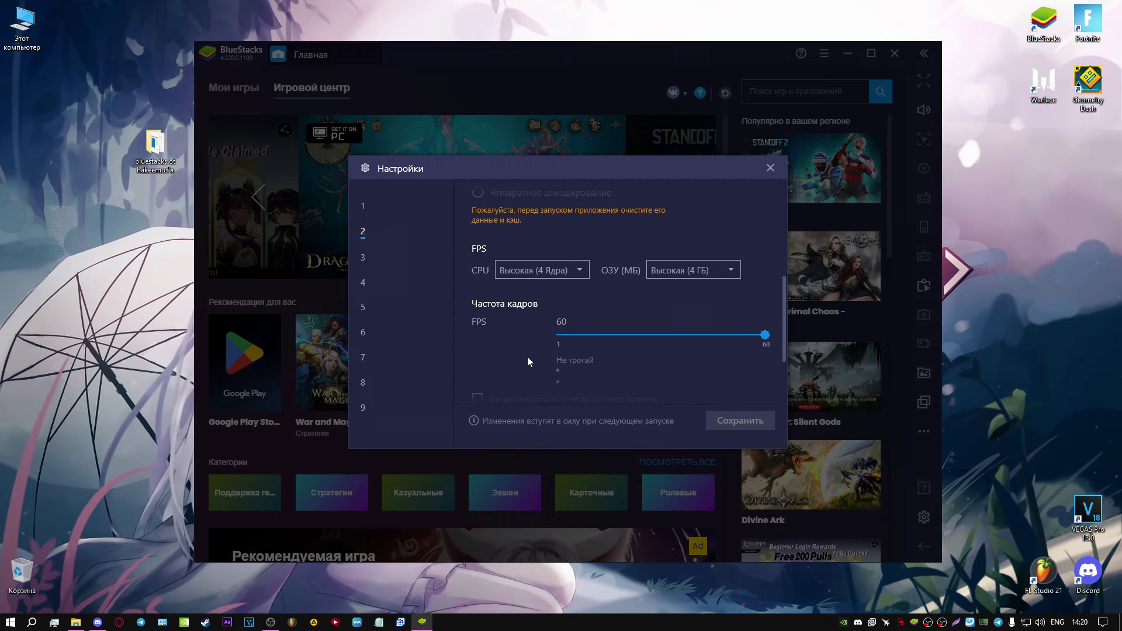
key(ctrl+shift+Escape)
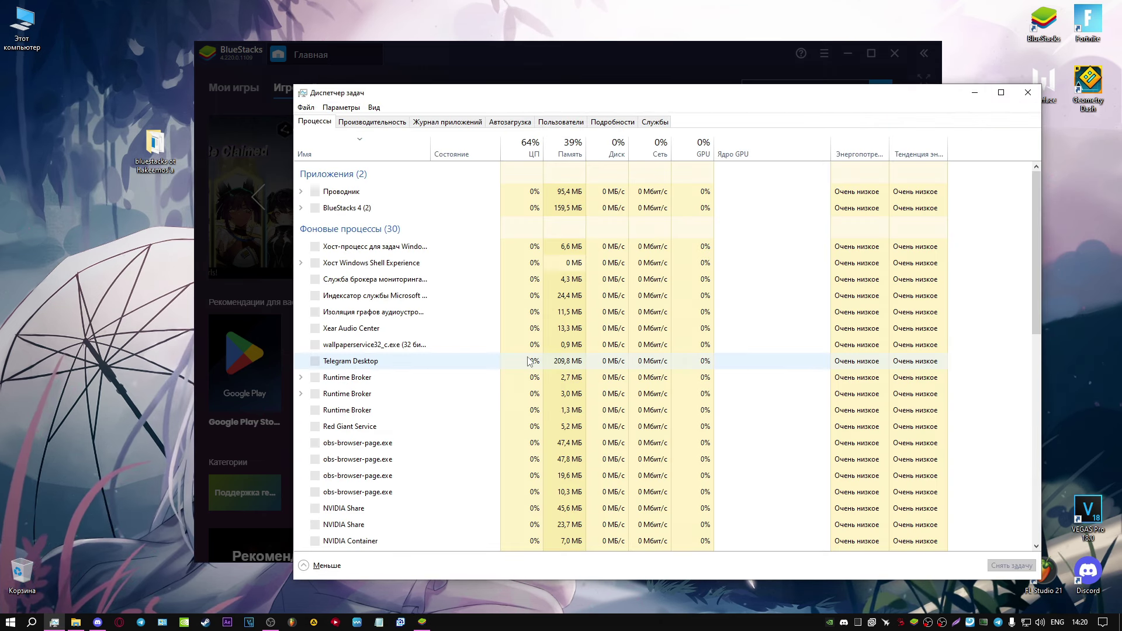
click(395, 121)
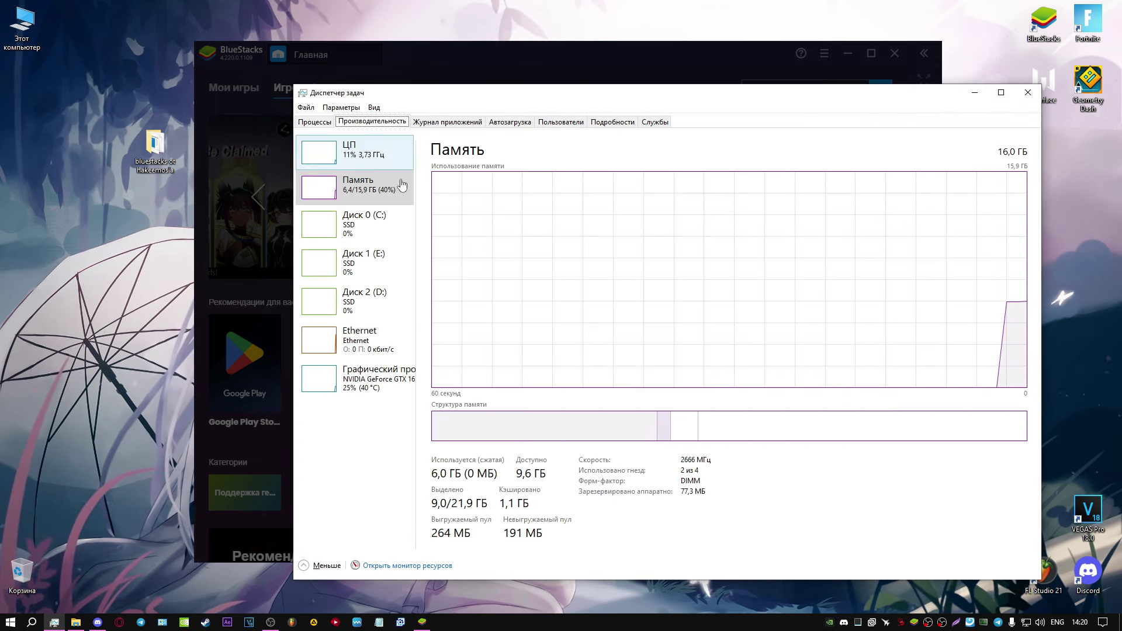
click(375, 162)
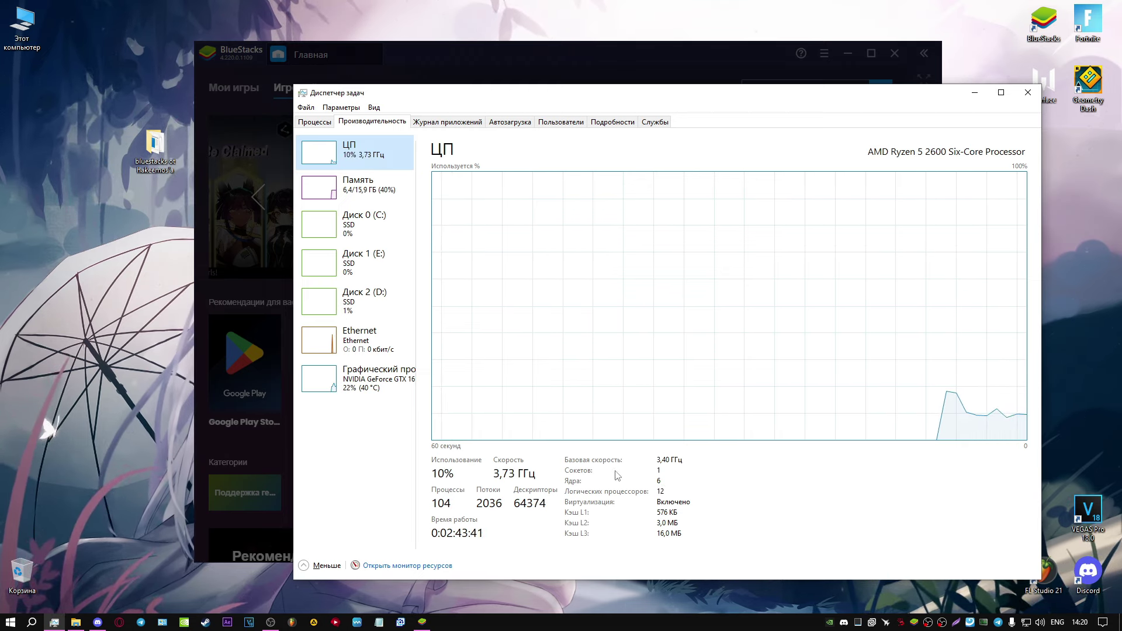
Switch back to BlueStacks and set a custom CPU allocation of 6 cores and a custom RAM allocation of 4096 MB
key(alt+Tab)
click(527, 269)
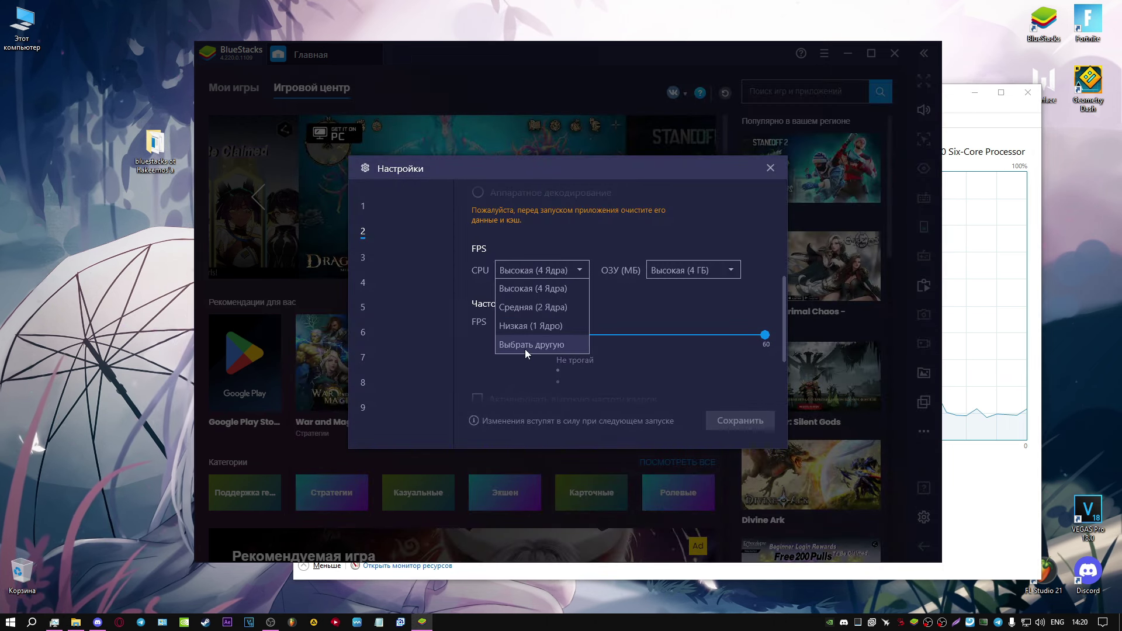
click(524, 347)
click(536, 302)
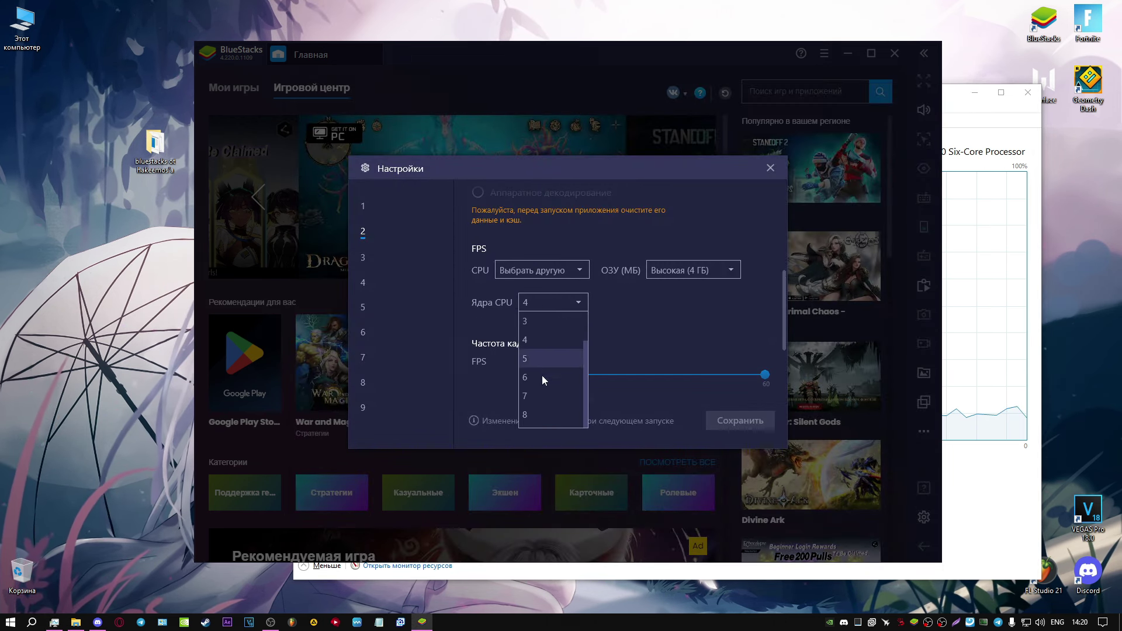
click(538, 376)
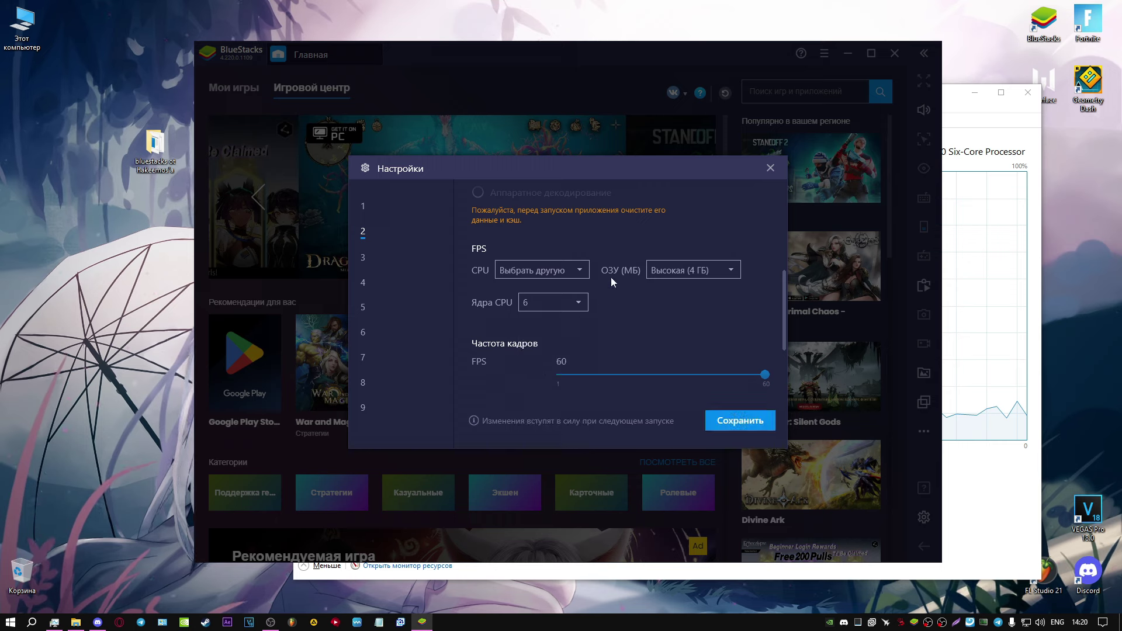
click(702, 271)
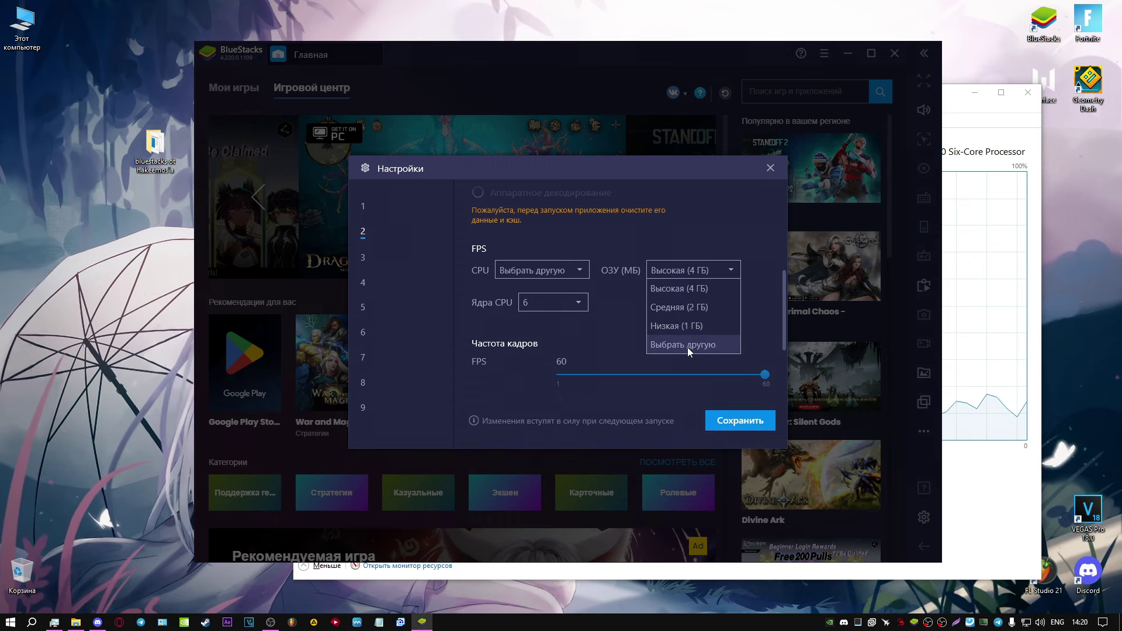
click(682, 346)
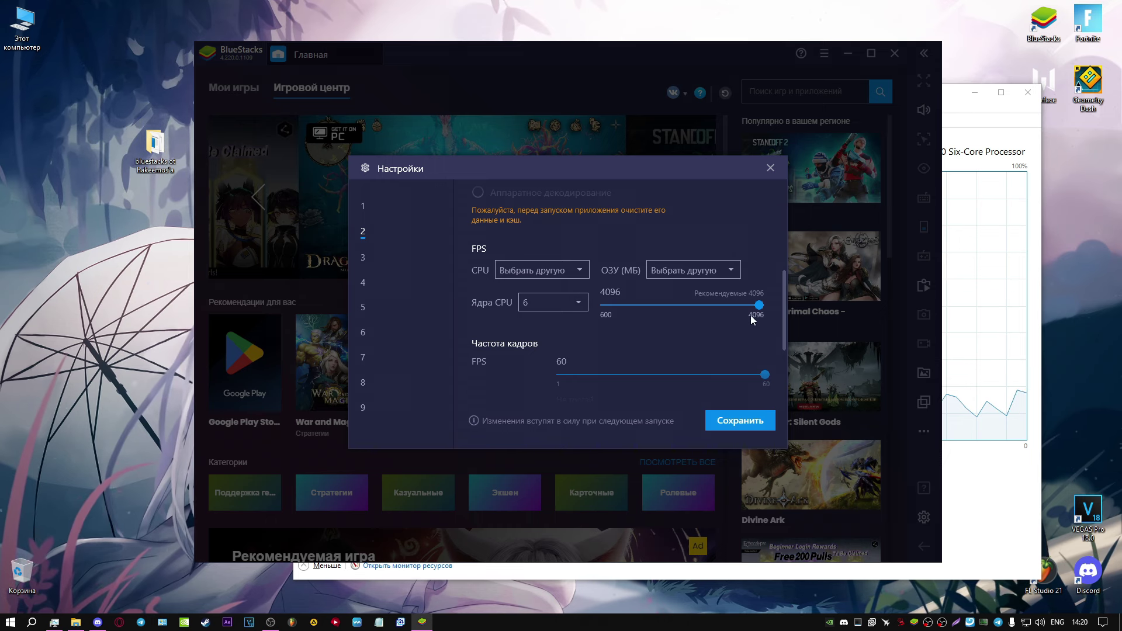
Check the computer's total installed memory in Task Manager and return to the BlueStacks settings
key(alt+Tab)
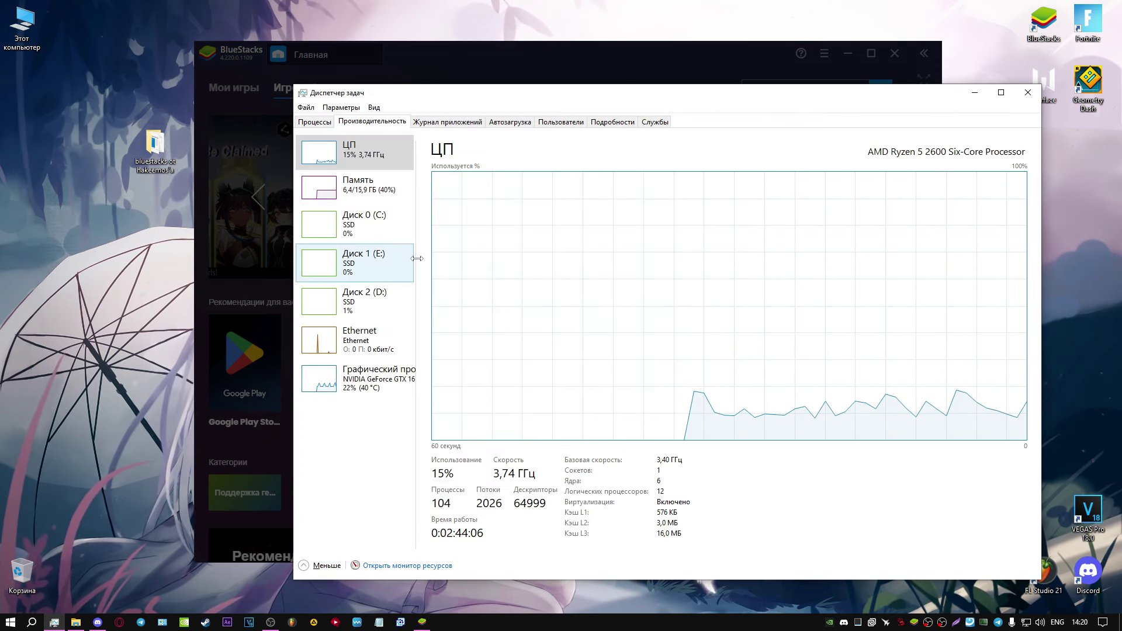
click(384, 194)
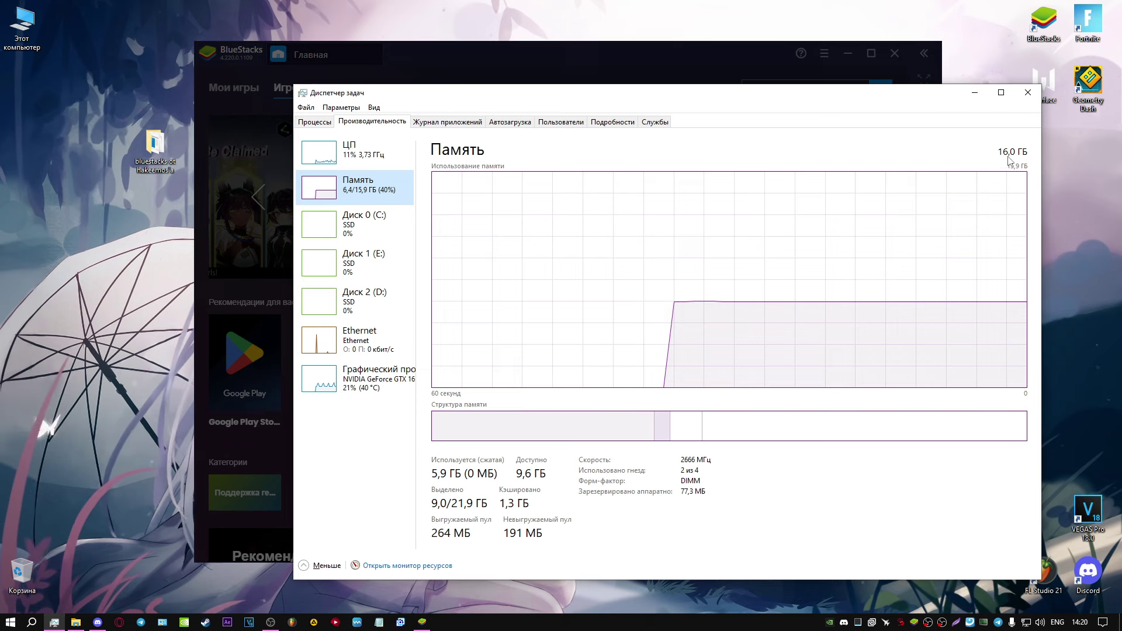
key(alt+Tab)
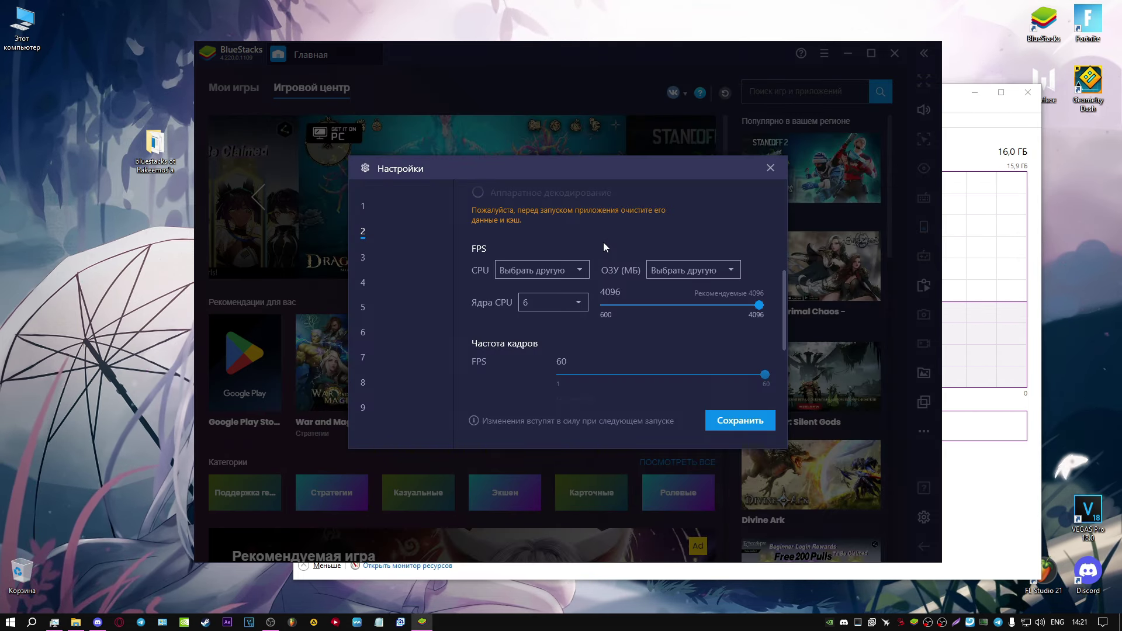
In the Registry Editor, set the Memory value under HKEY_LOCAL_MACHINE\SOFTWARE\BlueStacks\Guests\Android to 8000 in decimal
key(super+r)
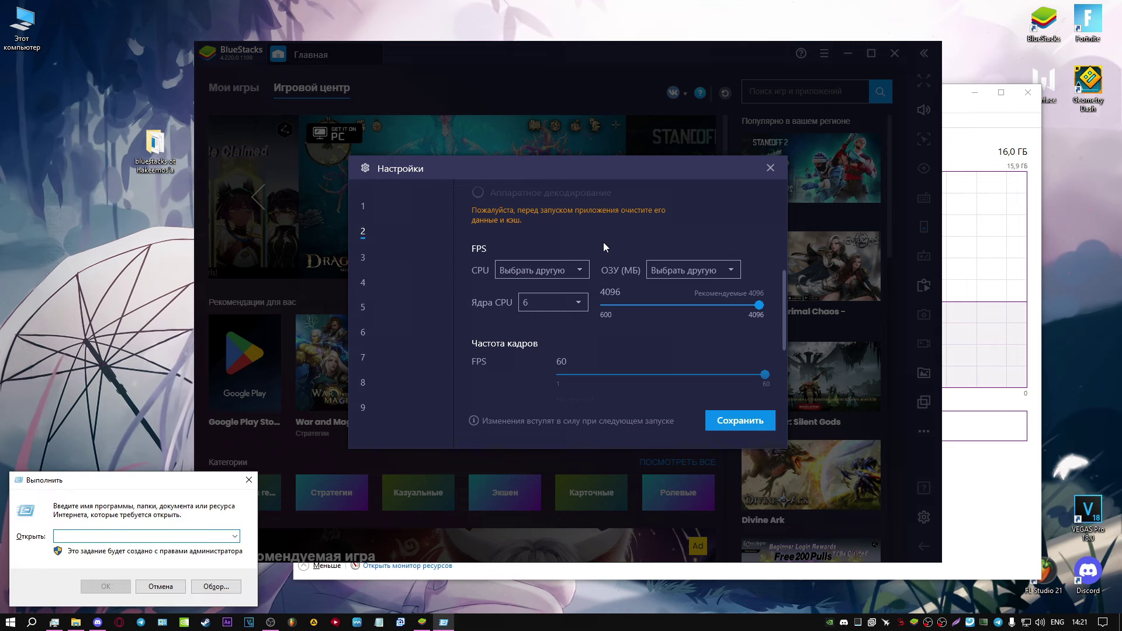
text(regedit)
key(Return)
click(280, 32)
click(468, 240)
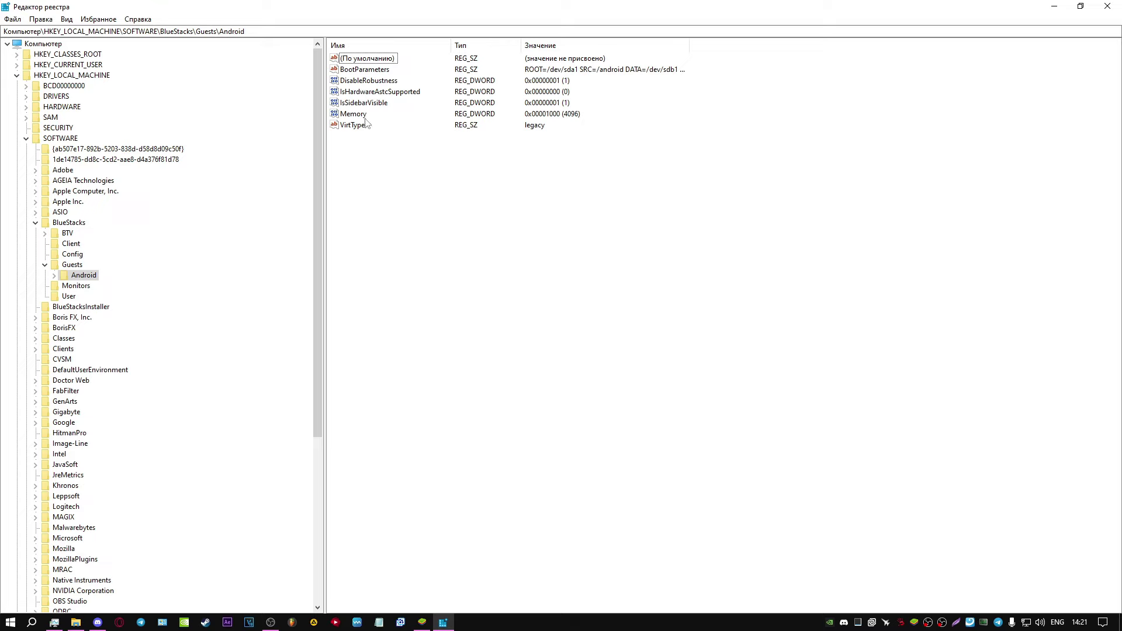
double_click(353, 113)
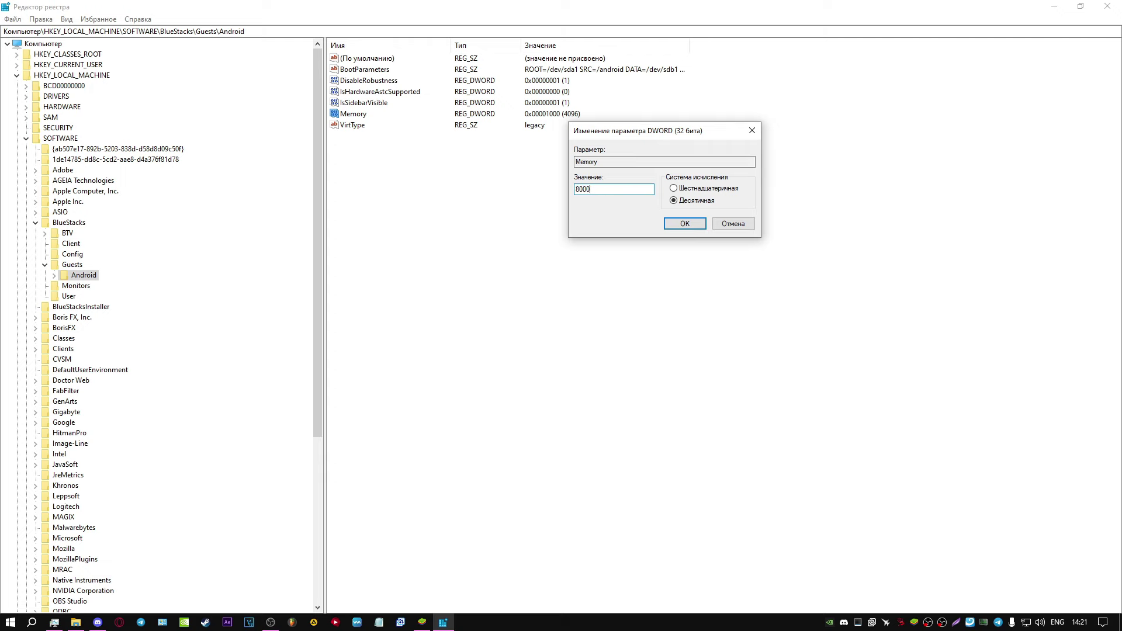
click(684, 224)
Switch back to BlueStacks, enable the high frame rate option with 240 FPS in settings section 2, and save the changes
click(432, 624)
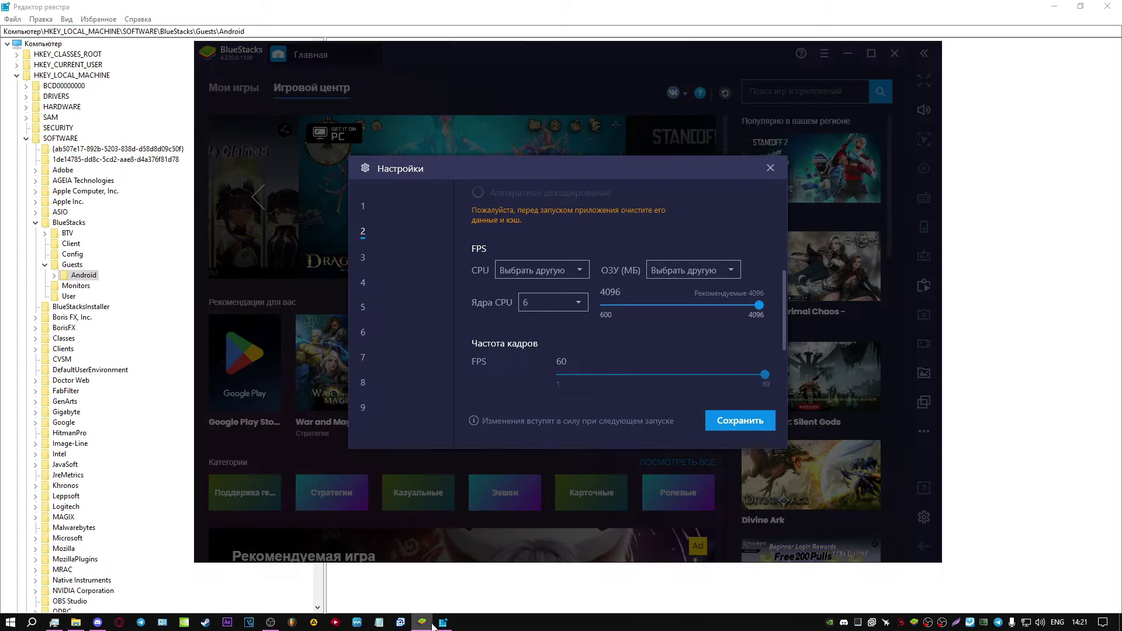
click(770, 169)
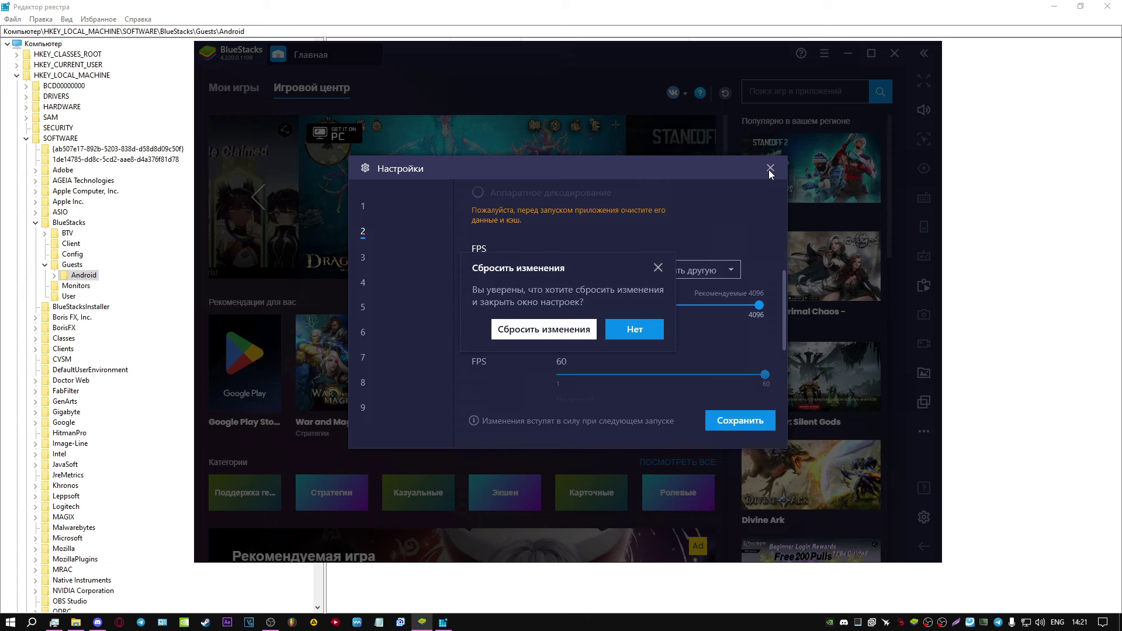
click(659, 268)
scroll(584, 280, down, 2)
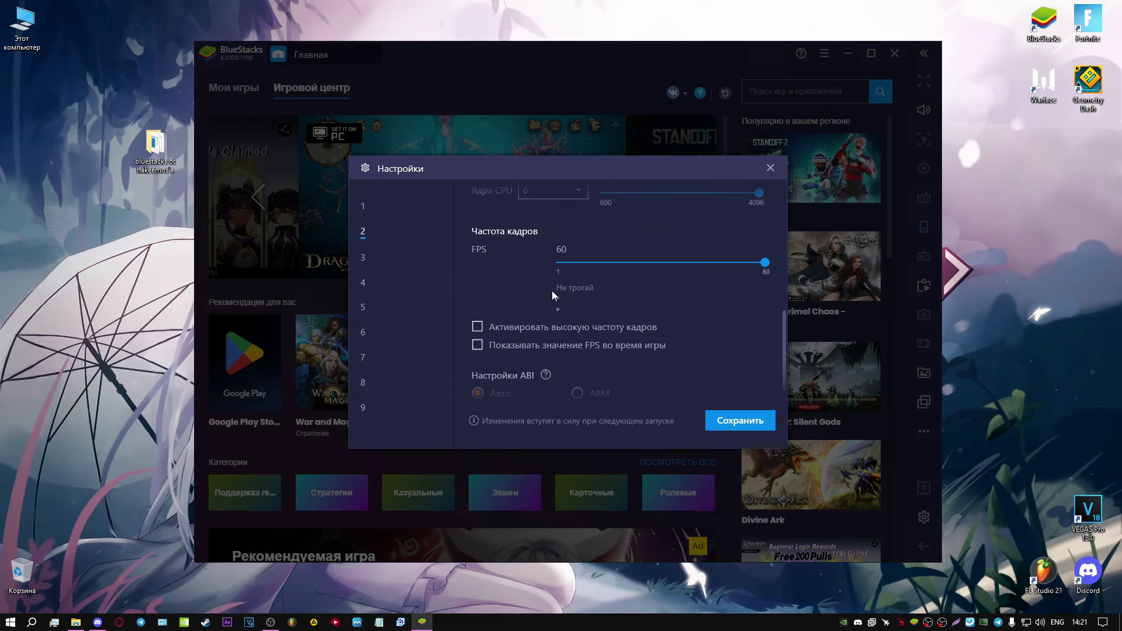
click(476, 327)
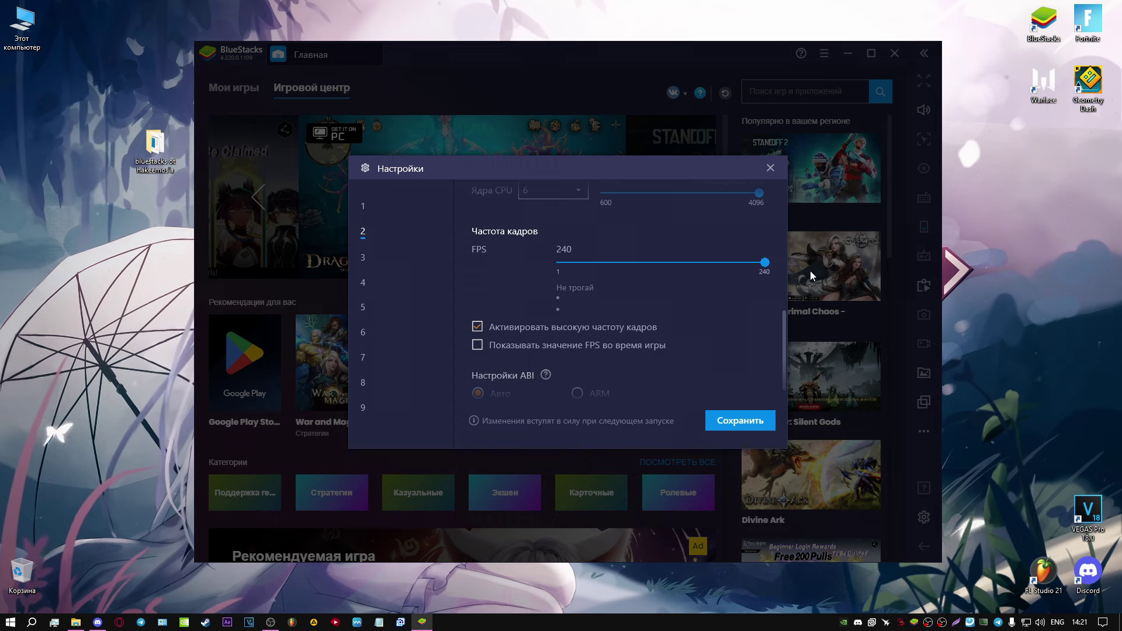
scroll(667, 318, down, 1)
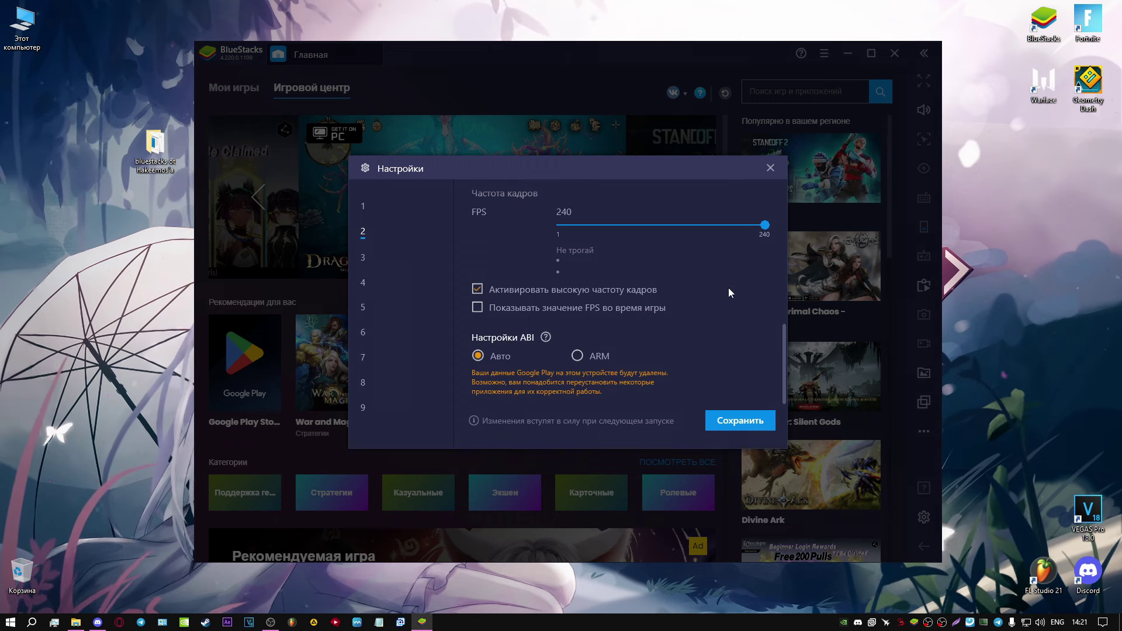
click(743, 422)
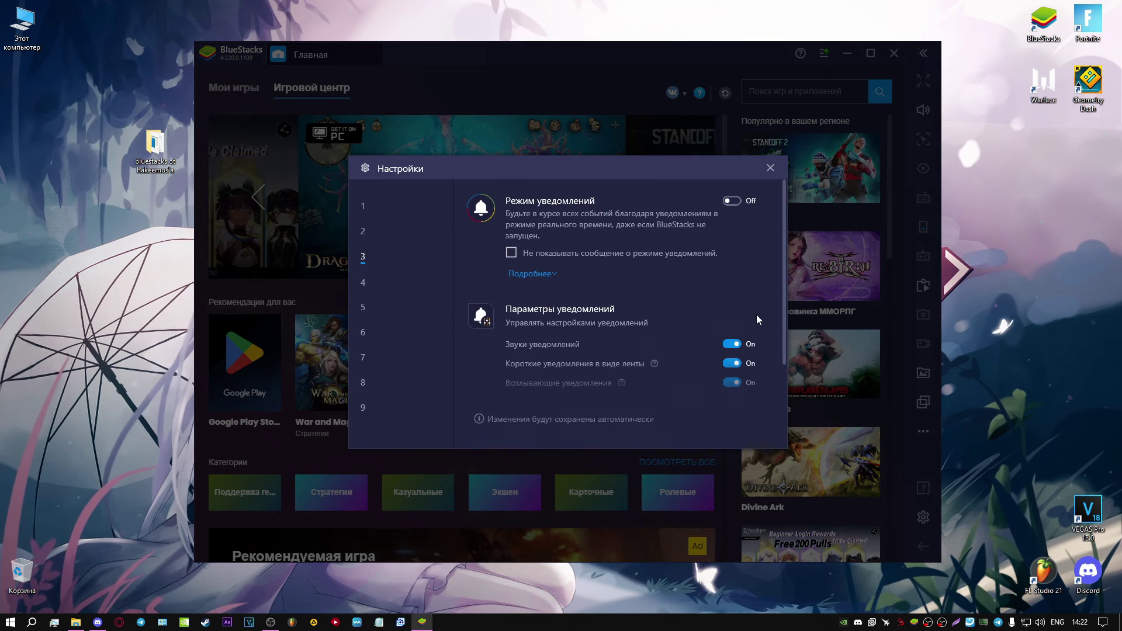
In settings section 3, turn off notification sounds, short ribbon notifications, pop-up notifications and notifications from apps
click(731, 296)
click(732, 315)
click(732, 335)
click(732, 368)
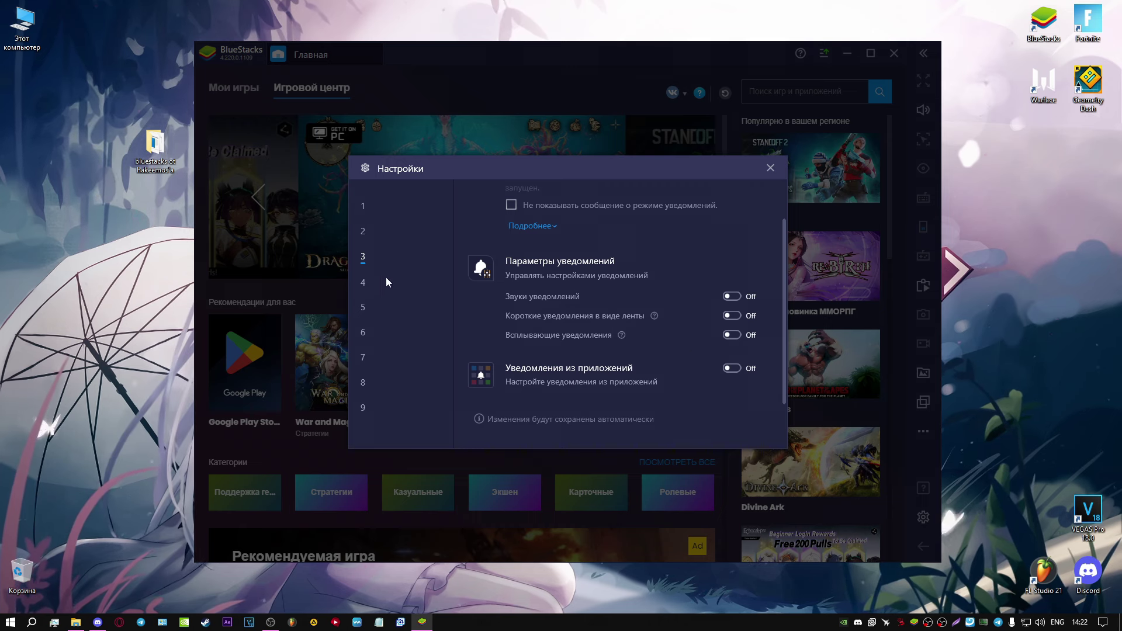
In settings section 4, set in-game gamepad controllers to "Не использовать", disable gamepad detection, and review the remaining platform options
click(362, 282)
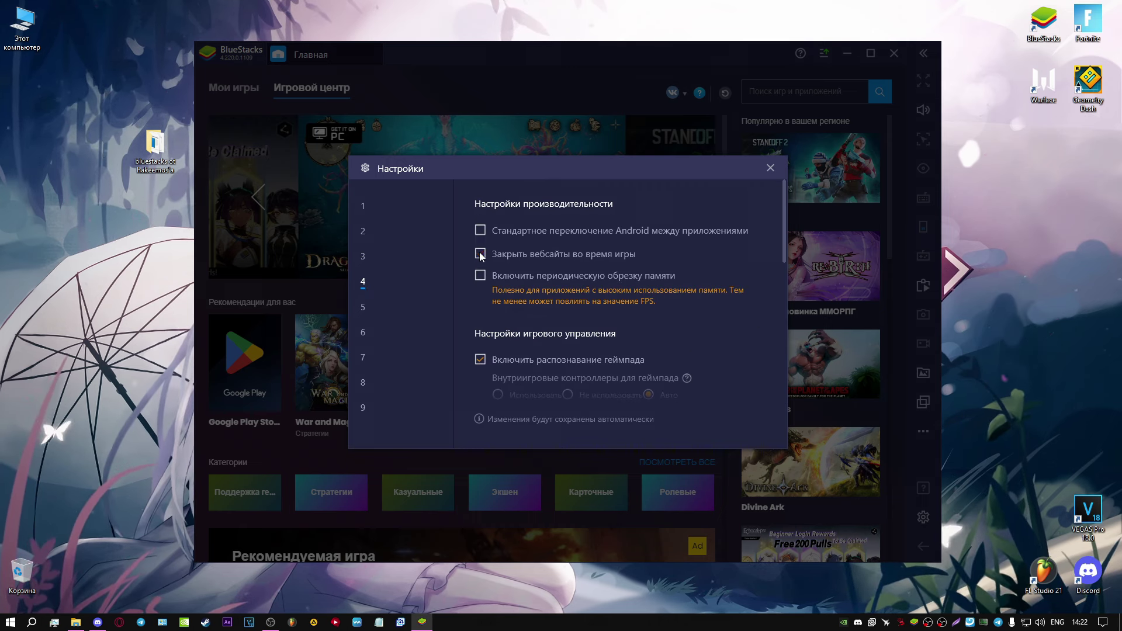
scroll(563, 288, down, 2)
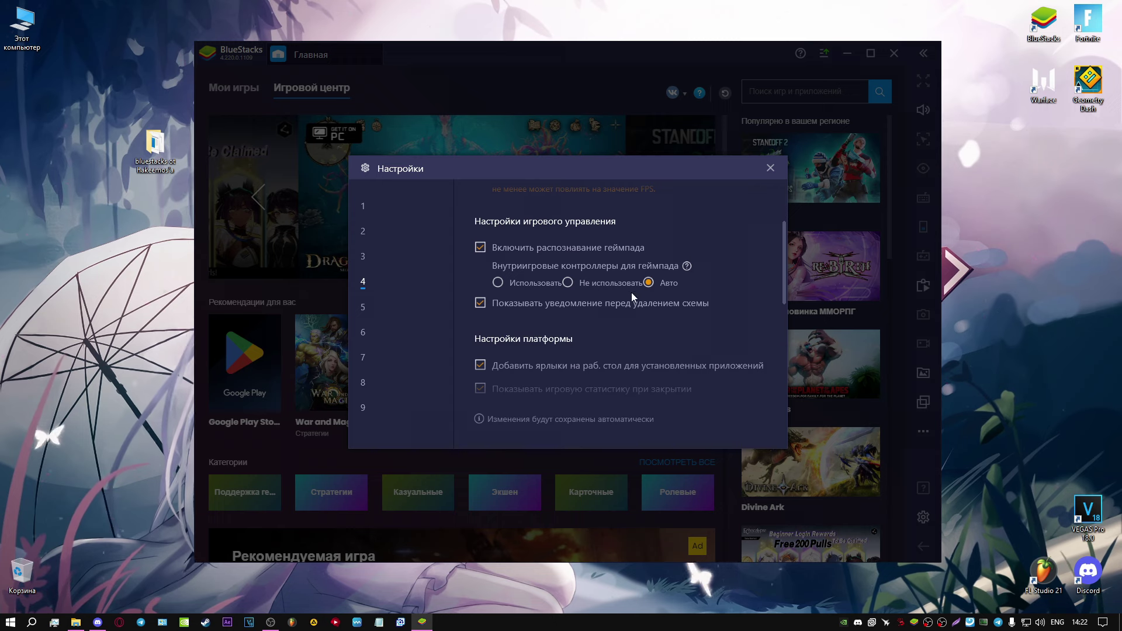
click(567, 283)
click(481, 247)
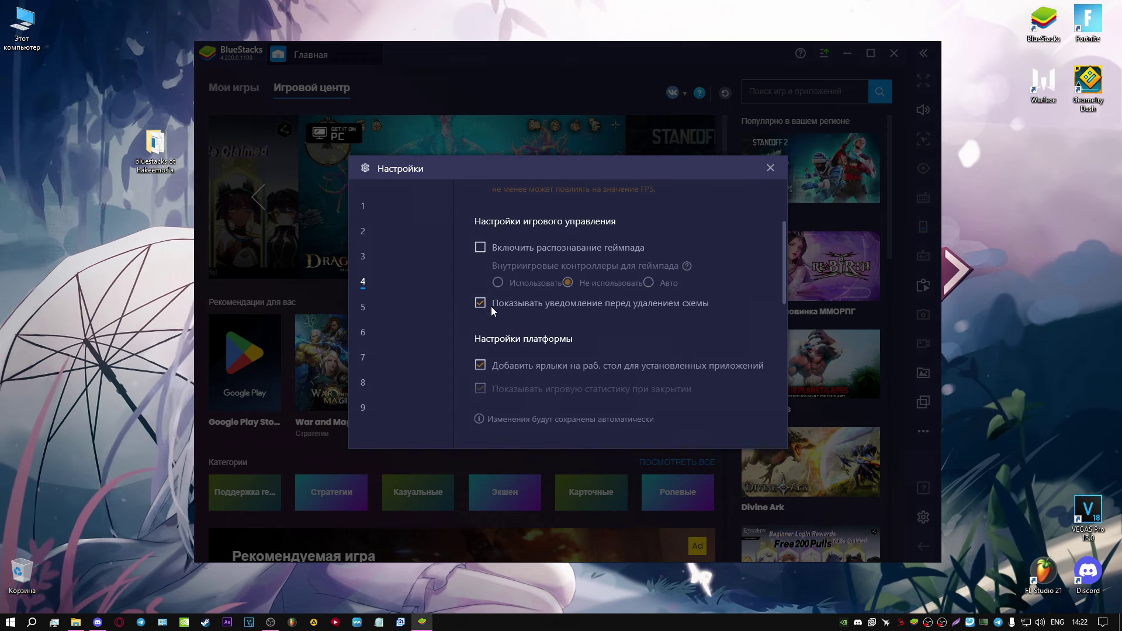
scroll(574, 348, down, 3)
scroll(574, 348, down, 2)
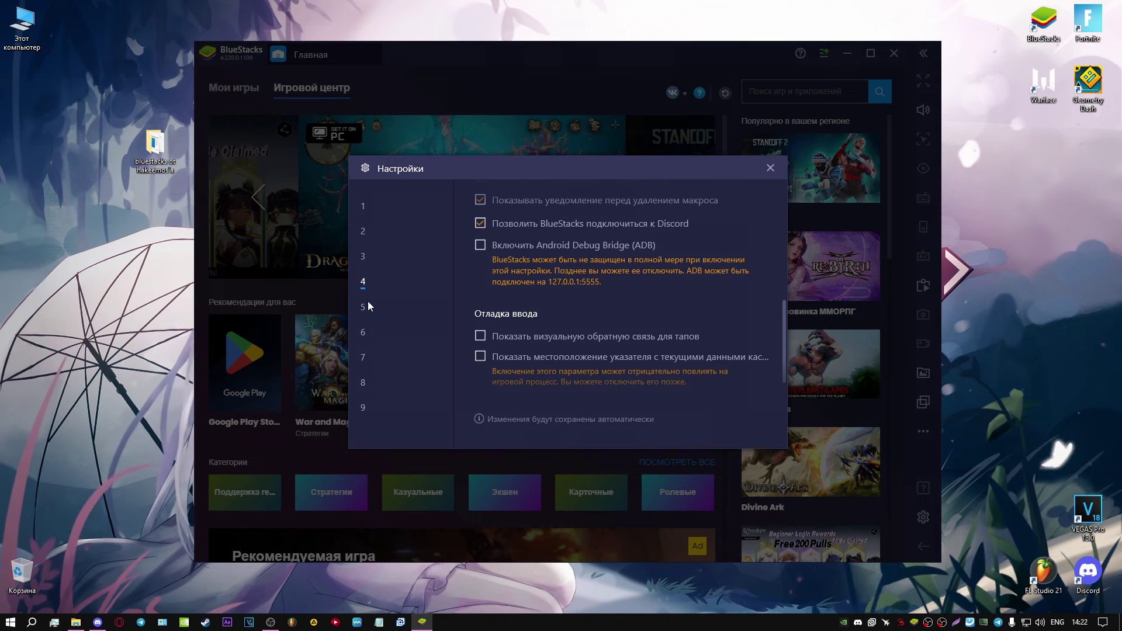
In settings section 6, create and save a custom device profile with manufacturer NUBIA, brand NUBIA and model number REDMAGIC 6
click(363, 332)
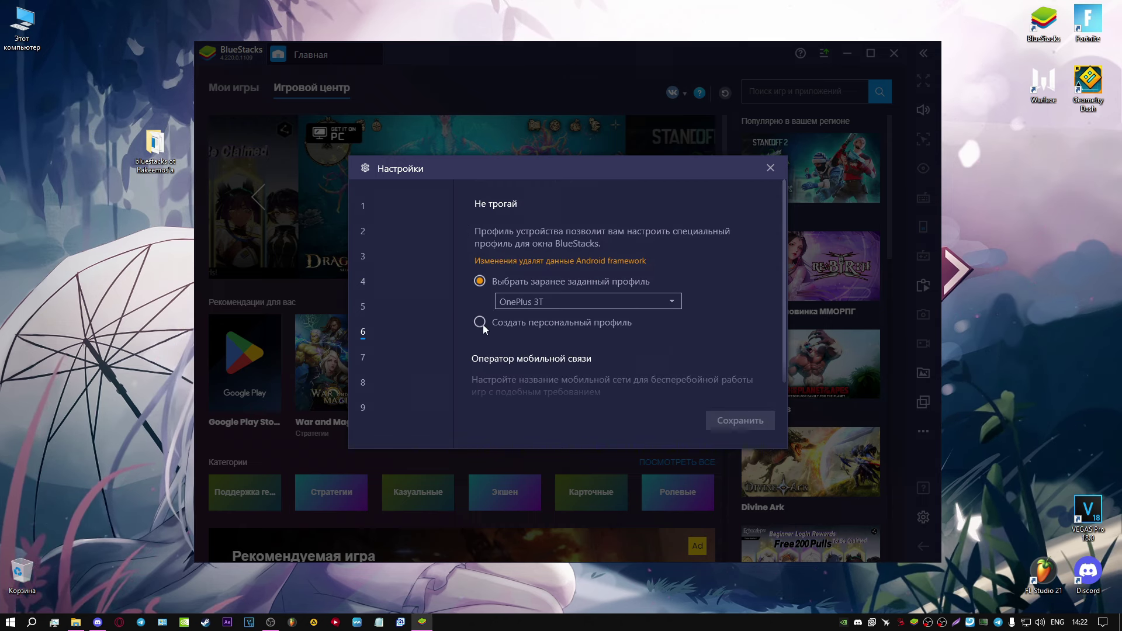
click(483, 325)
click(525, 337)
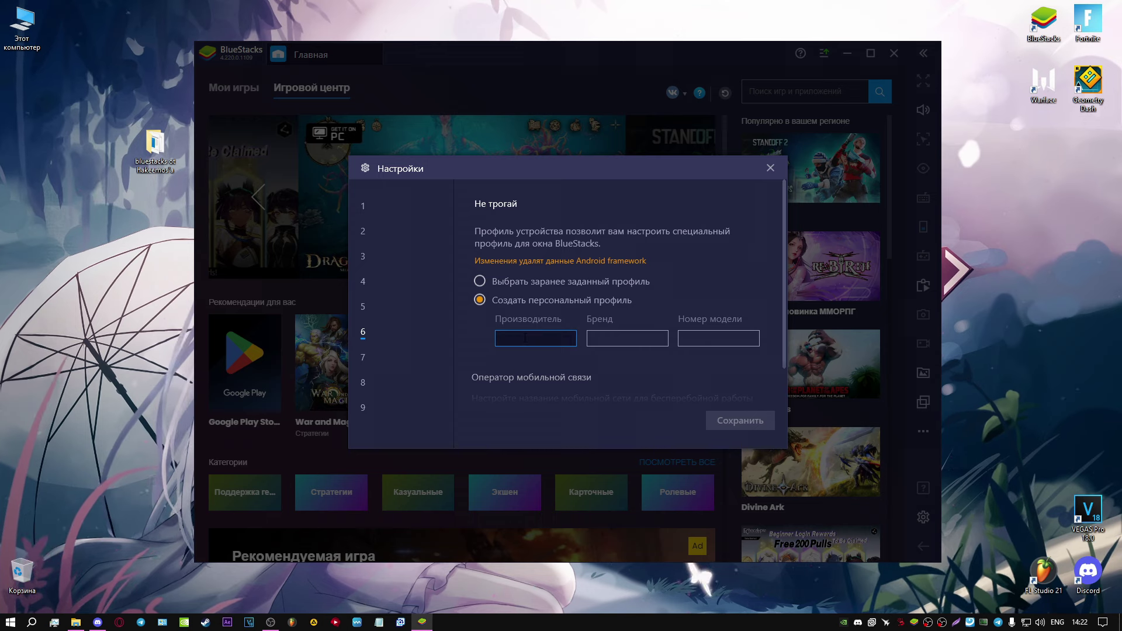
text(NUBIA)
click(614, 337)
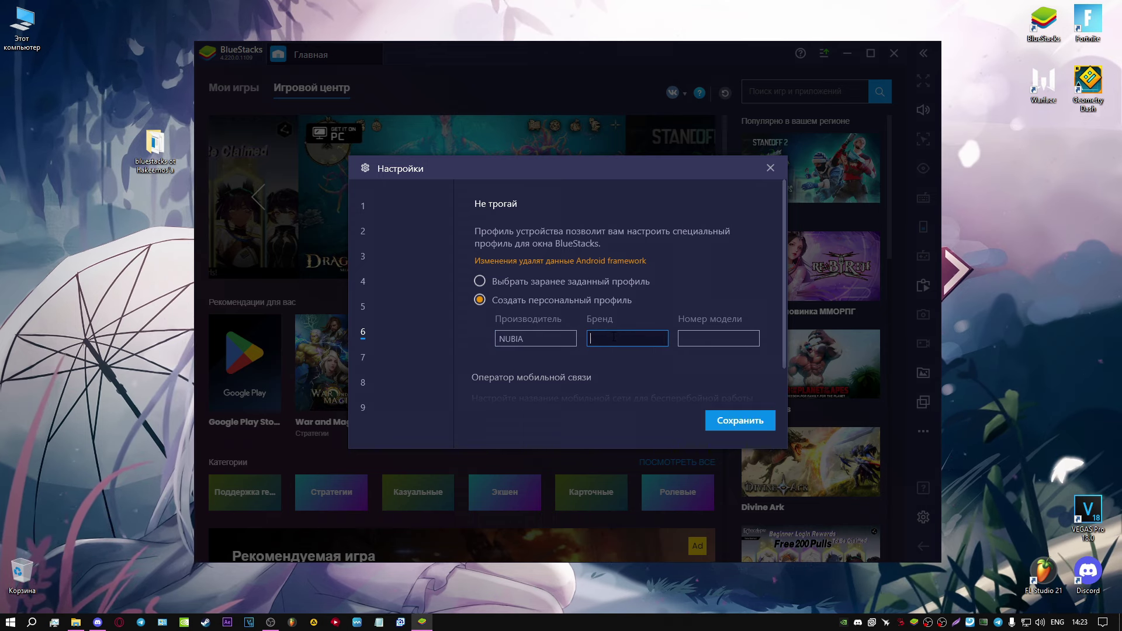
text(NUBIA)
key(BackSpace)
key(BackSpace)
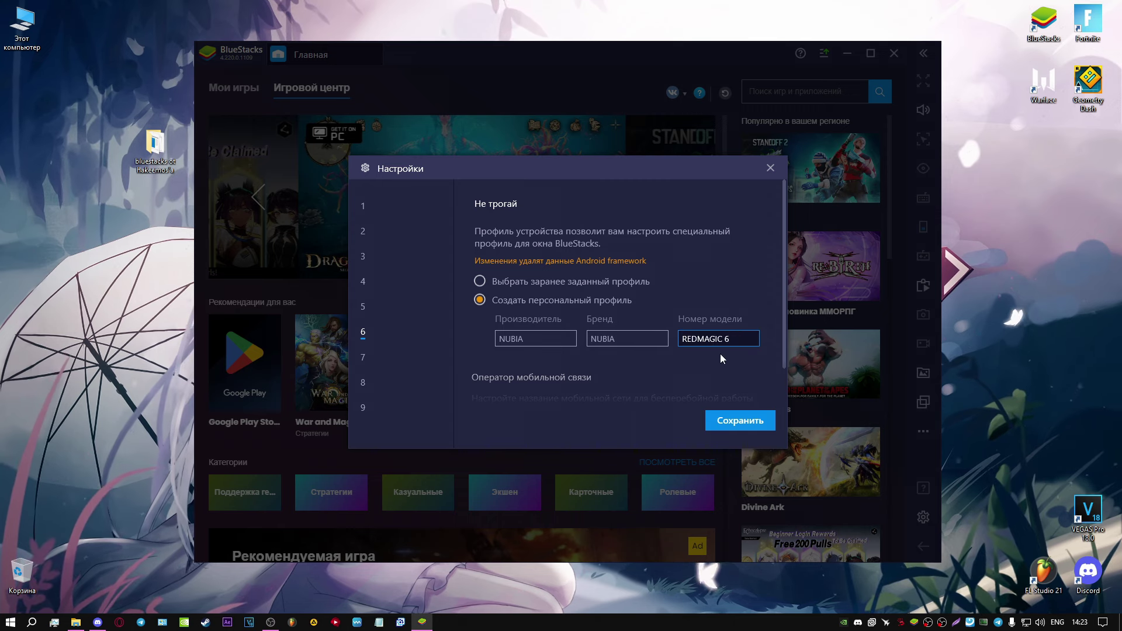
scroll(742, 295, down, 1)
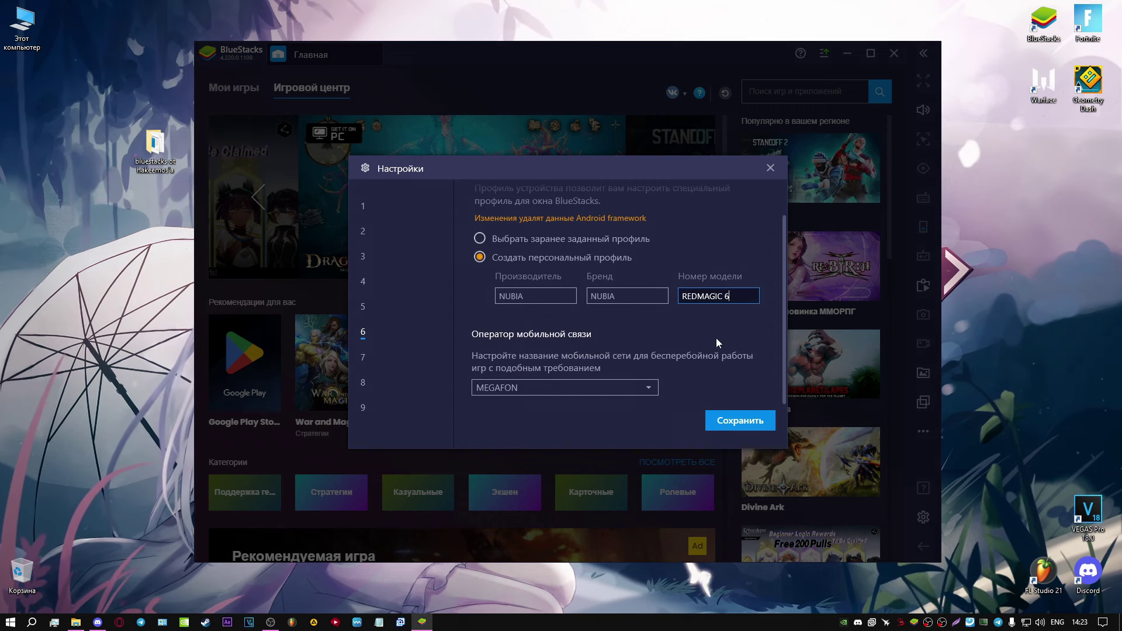
click(737, 421)
In settings section 7, clear every hotkey except F11 for full-screen mode and save the changes
click(364, 358)
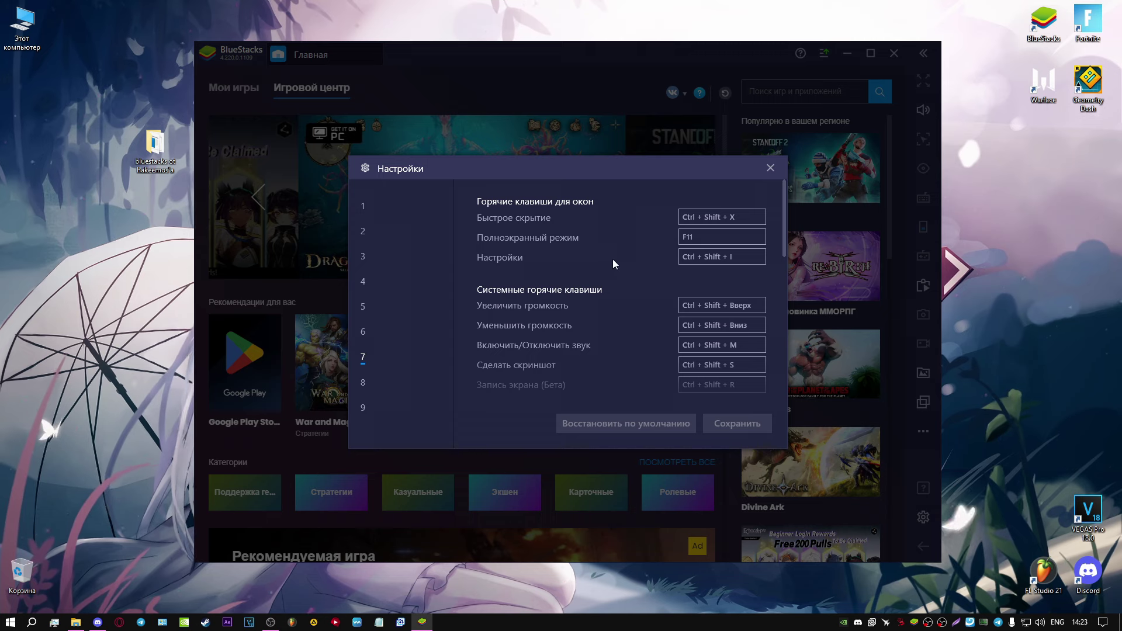
click(732, 221)
key(BackSpace)
key(Tab)
key(Tab)
key(BackSpace)
key(Tab)
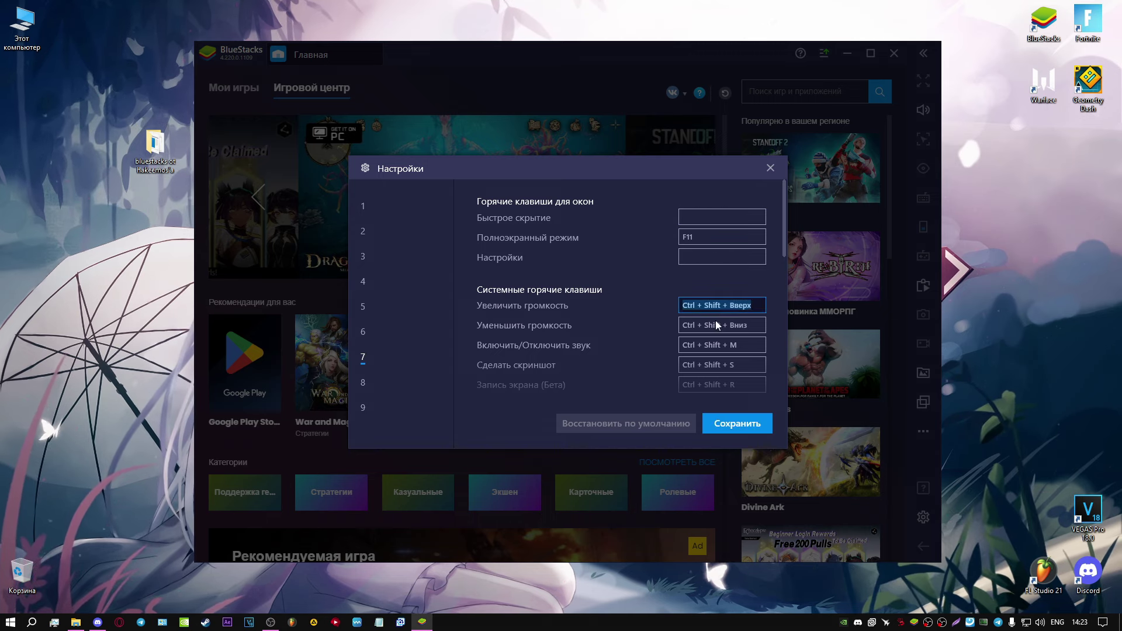
key(BackSpace)
key(Tab)
scroll(672, 263, down, 2)
key(BackSpace)
key(Tab)
key(BackSpace)
key(Tab)
key(BackSpace)
scroll(703, 327, down, 2)
key(Tab)
key(BackSpace)
key(Tab)
key(BackSpace)
key(Tab)
key(BackSpace)
key(Tab)
key(BackSpace)
key(Tab)
key(BackSpace)
key(Tab)
scroll(706, 310, down, 3)
key(BackSpace)
key(Tab)
key(BackSpace)
key(Tab)
key(BackSpace)
key(Tab)
key(BackSpace)
key(Tab)
key(BackSpace)
key(Tab)
key(BackSpace)
key(Tab)
key(BackSpace)
key(Tab)
key(BackSpace)
key(Tab)
key(BackSpace)
key(Tab)
key(BackSpace)
key(Tab)
key(BackSpace)
key(Tab)
key(BackSpace)
key(Tab)
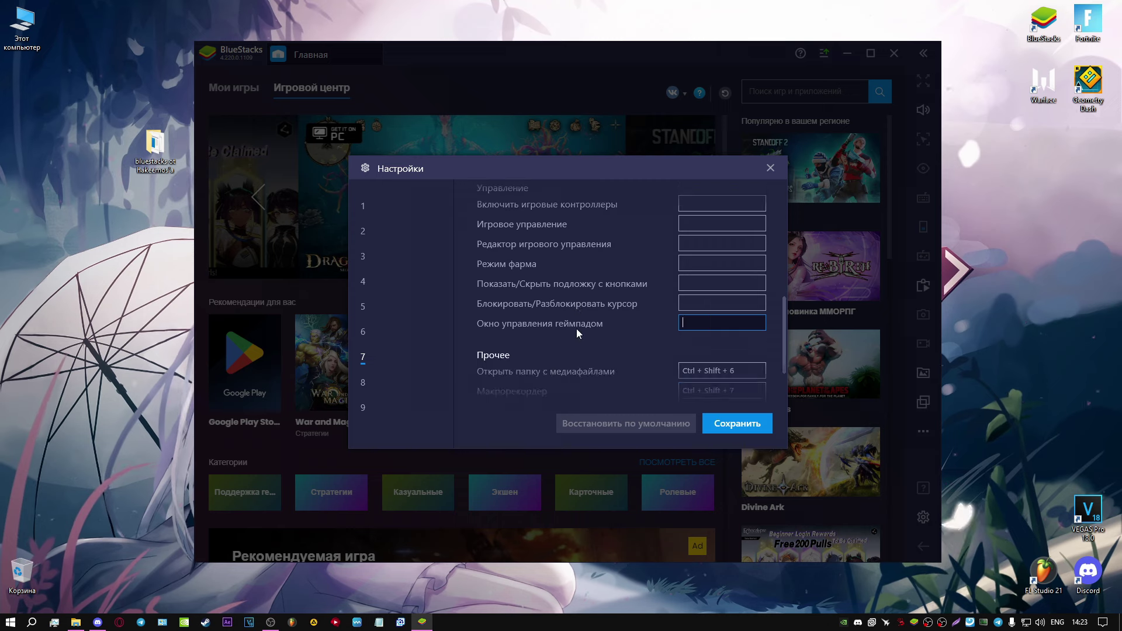
click(738, 424)
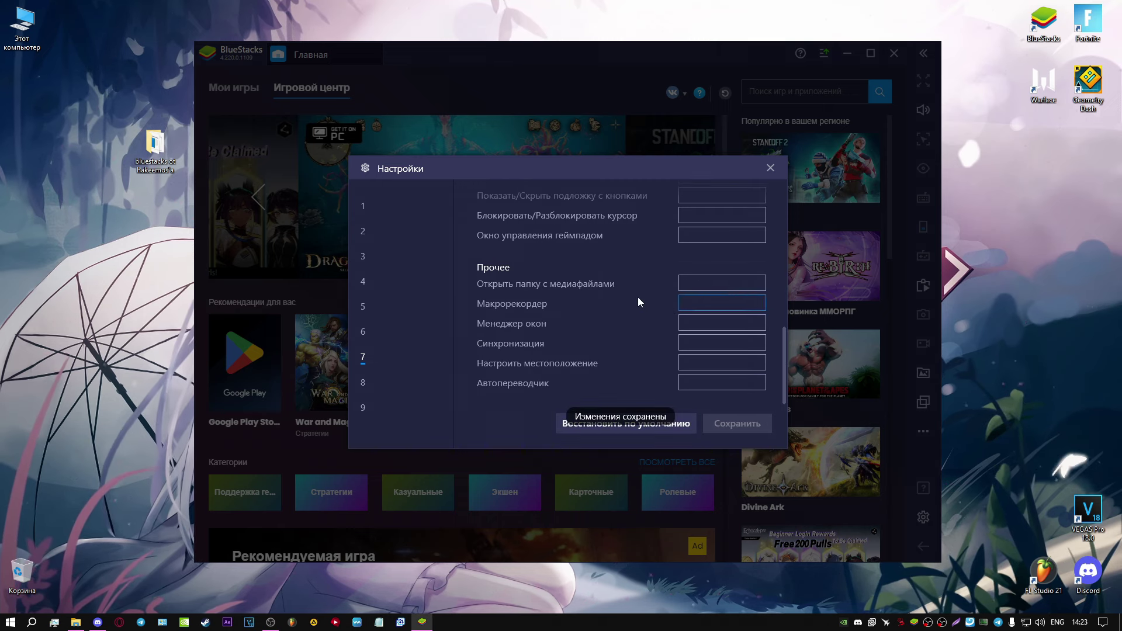
In settings section 8, choose the white cursor for all games and save the choice
click(363, 382)
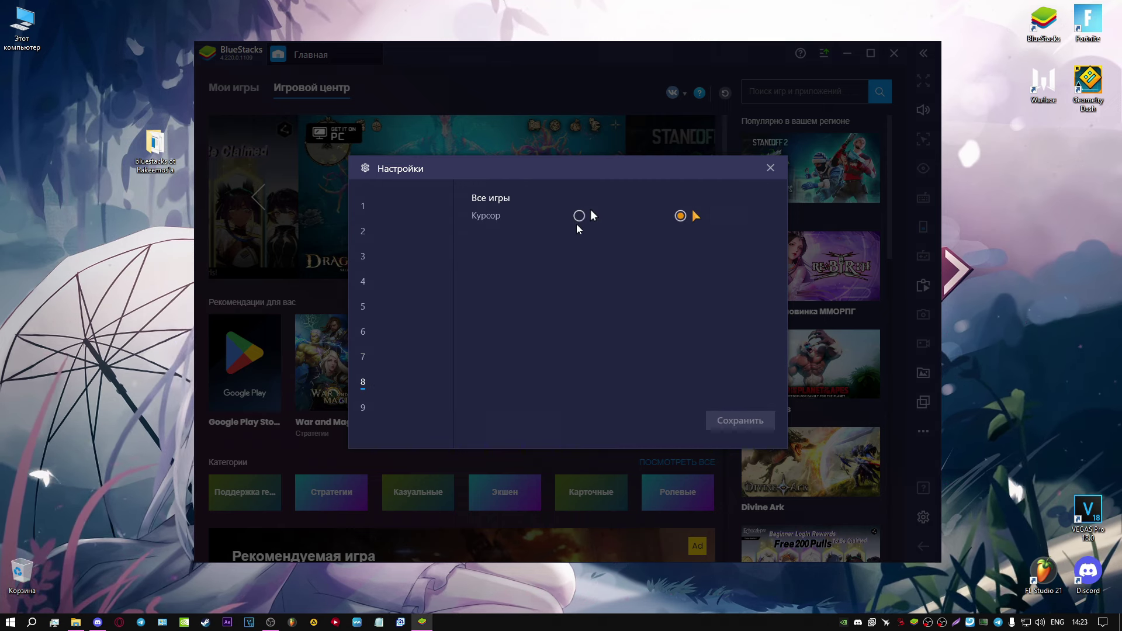
click(581, 217)
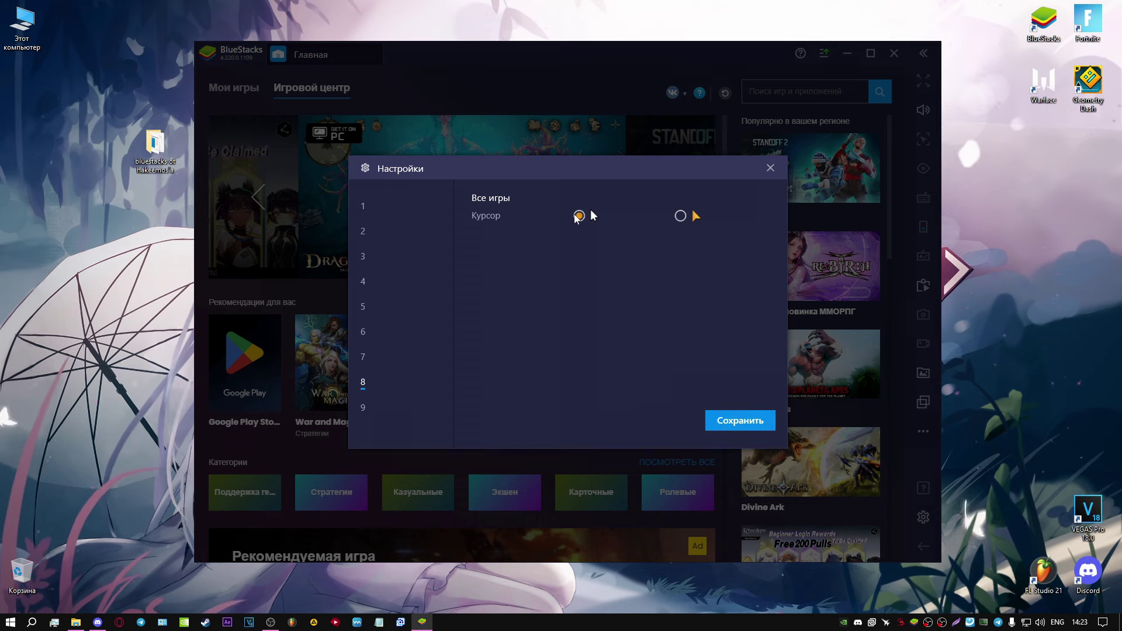
click(729, 430)
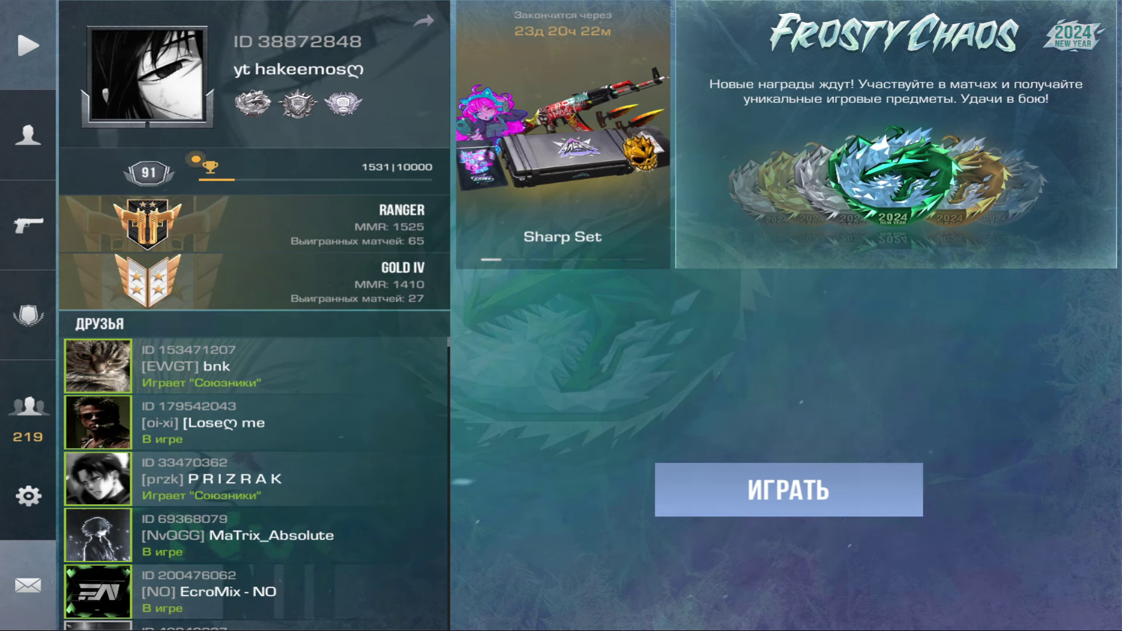
Open the game's settings and set the region to Россия
click(28, 496)
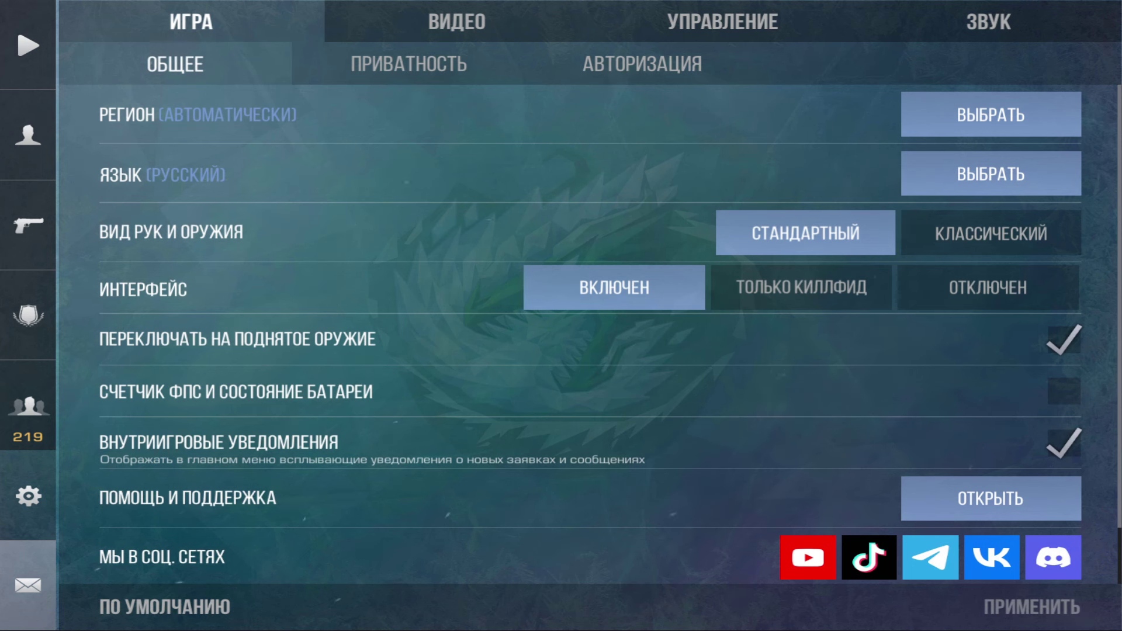
click(990, 115)
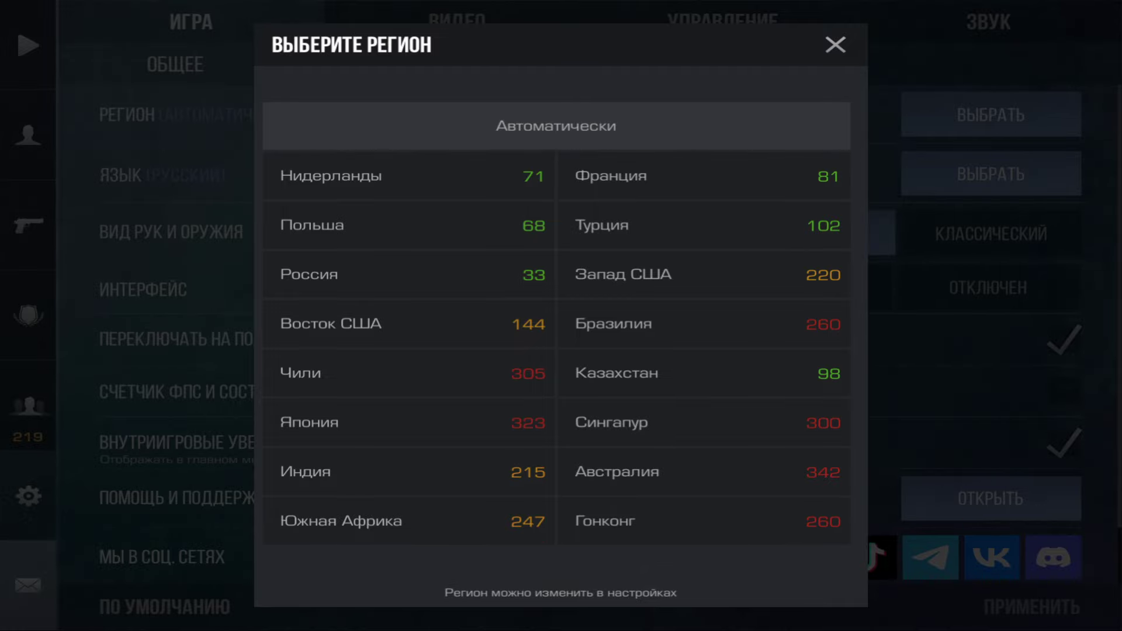
click(409, 274)
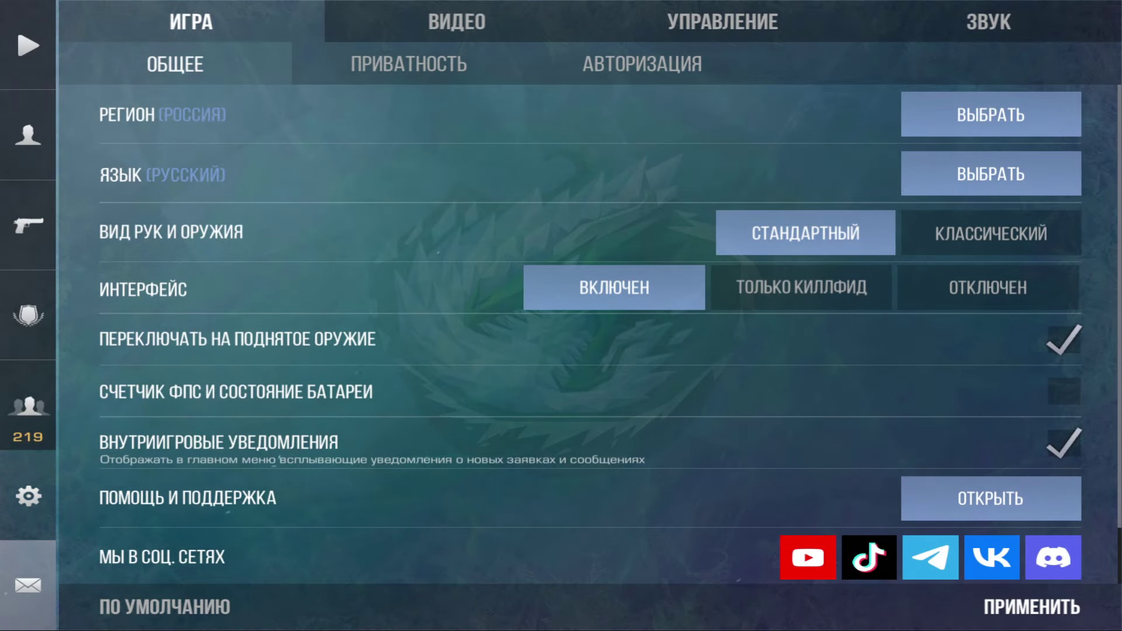
Set the hands and weapon view to Классический, disable switching to picked-up weapons and in-game notifications, enable the FPS counter, and apply
click(991, 233)
click(1064, 339)
click(1063, 443)
click(1063, 391)
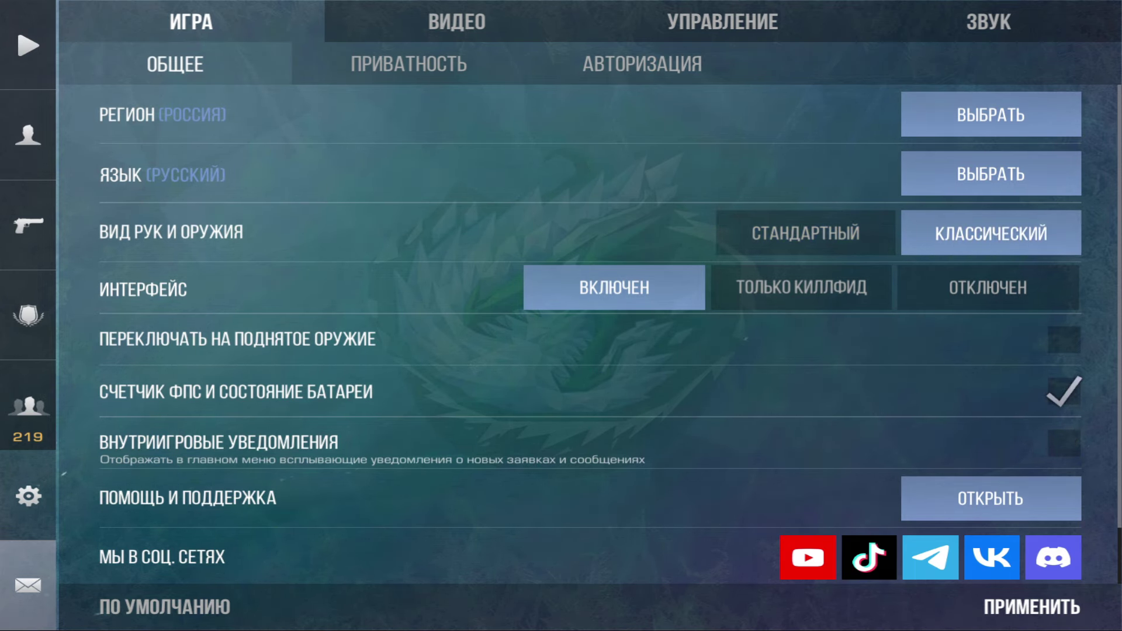
click(1032, 607)
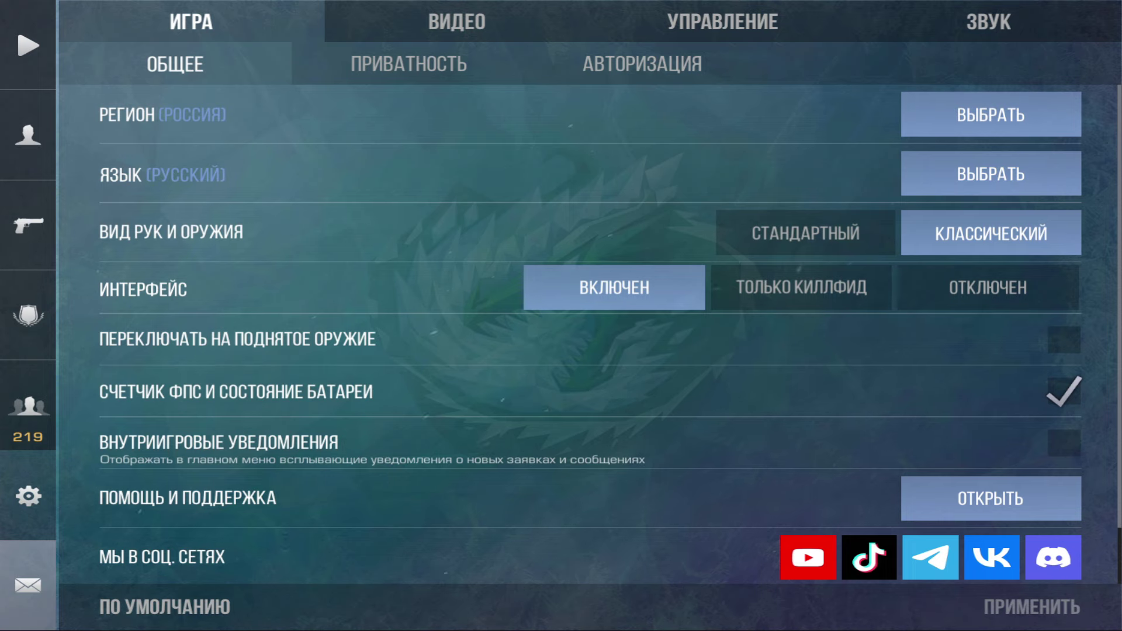
In the video settings, set model and effect detail to very low, anti-aliasing 2X, anisotropic filtering 4X, target frame rate 165, and disable dead characters
click(457, 22)
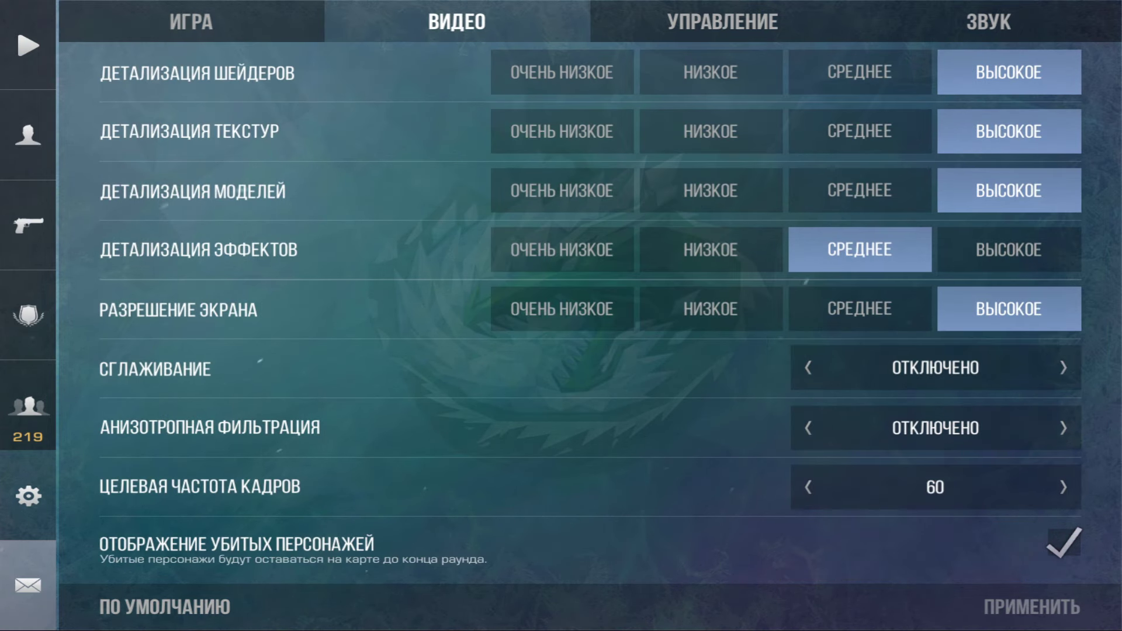
click(562, 250)
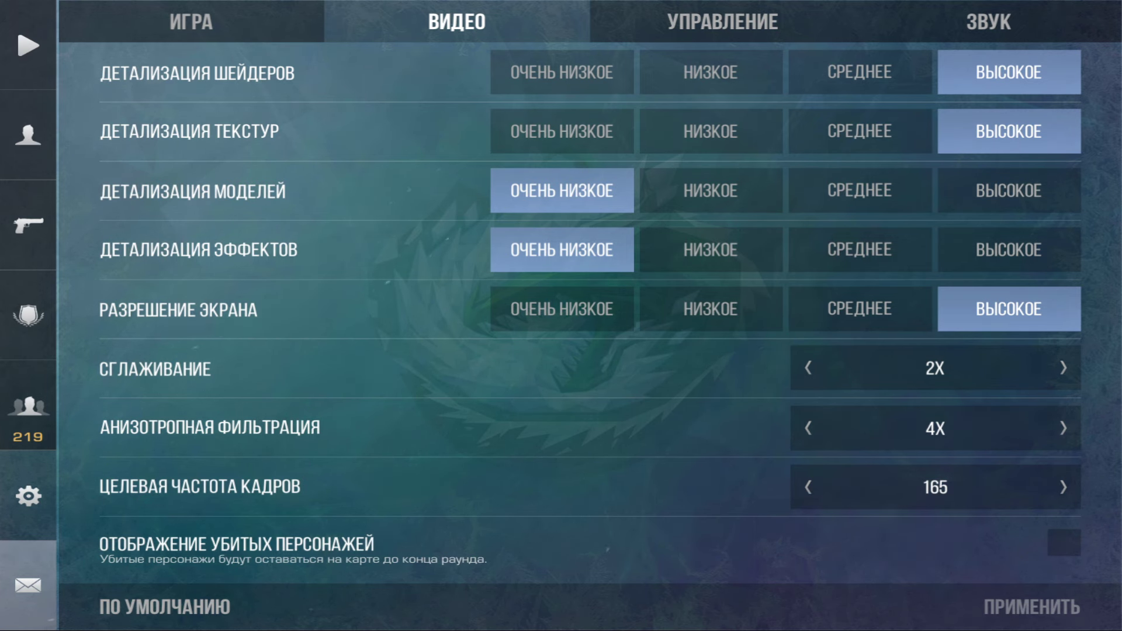
In the control settings, set jump to Кнопка, the joystick to Статичный and the fire button to Только кнопка
click(723, 22)
click(988, 317)
click(800, 369)
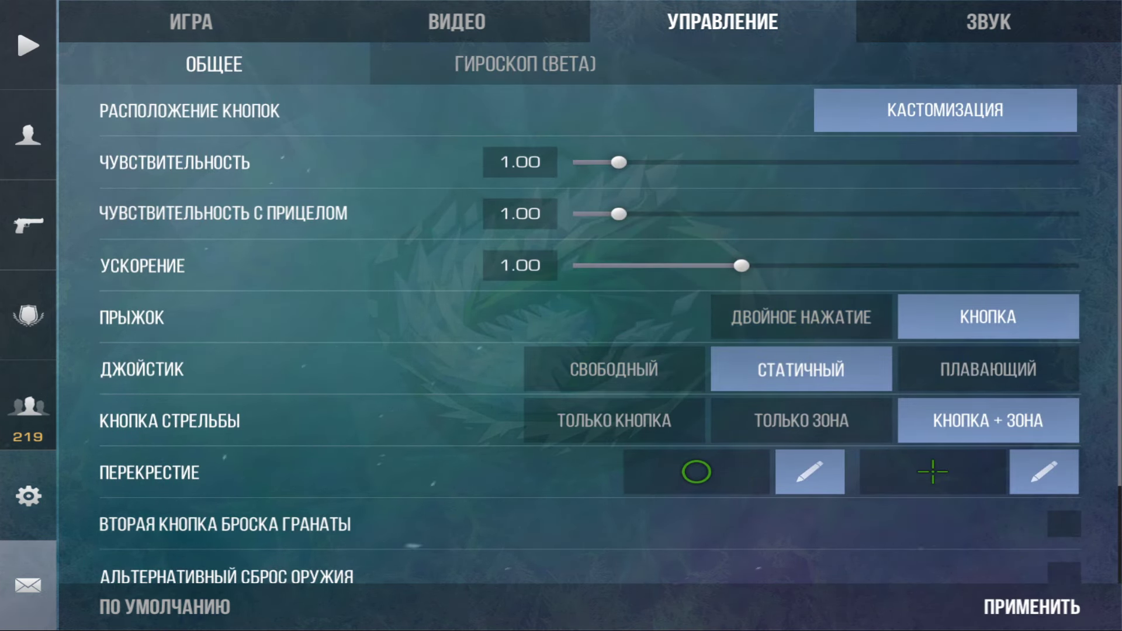
click(613, 420)
Make the crosshairs white, give the second one line thickness 5, length 5, distance 1 and type Статичный, enable the second grenade button, and apply
click(1044, 472)
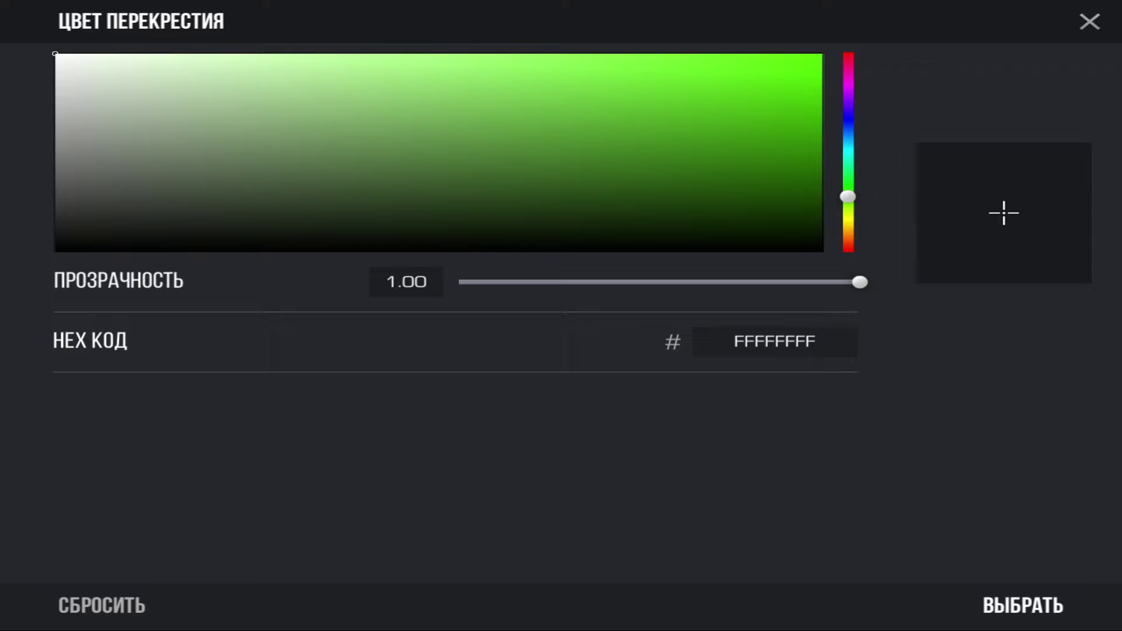
click(1090, 21)
click(1043, 472)
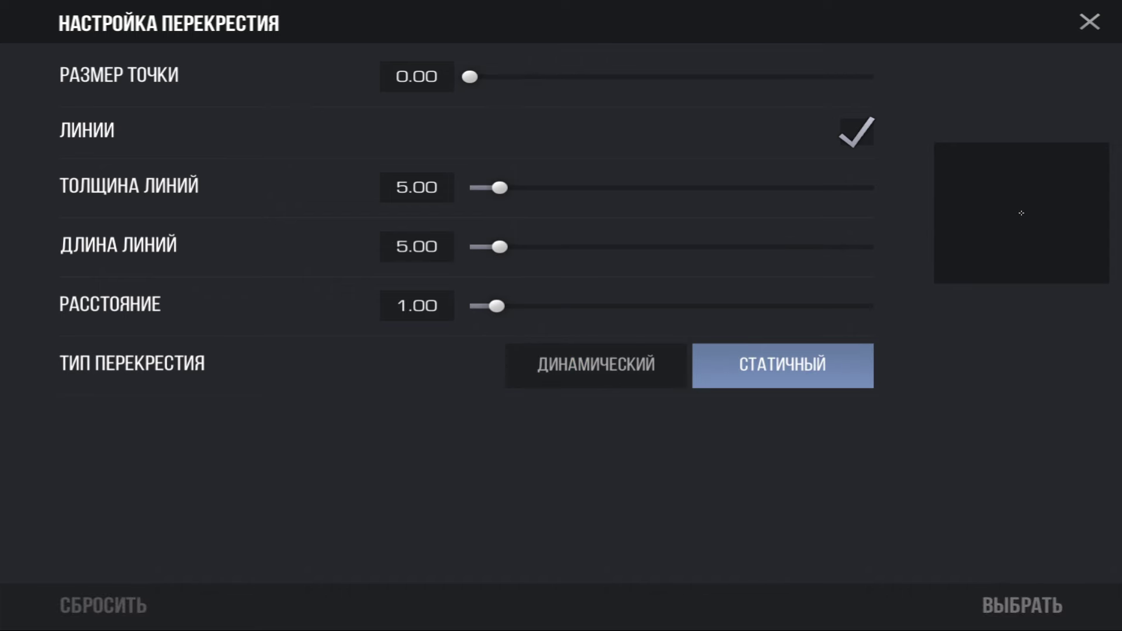
key(Escape)
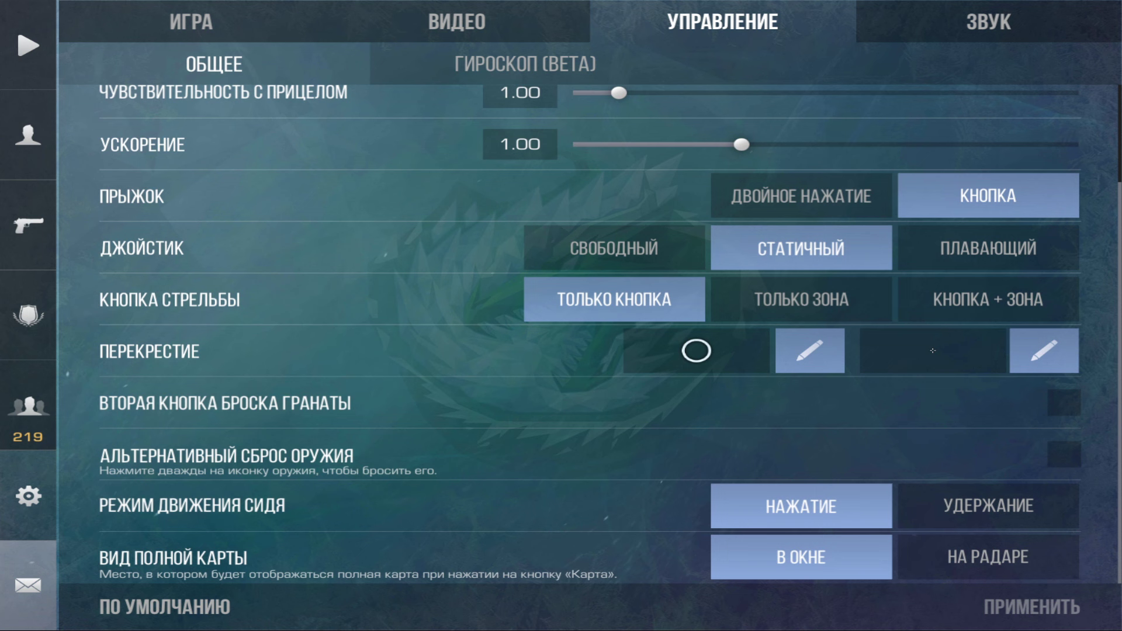
click(1064, 403)
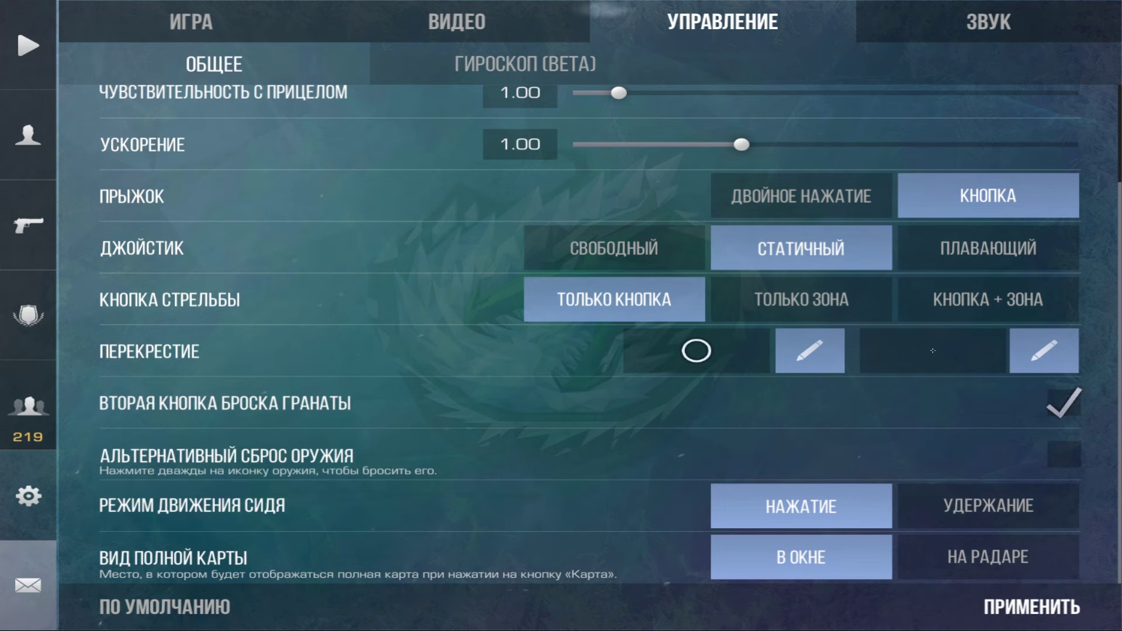
click(1031, 606)
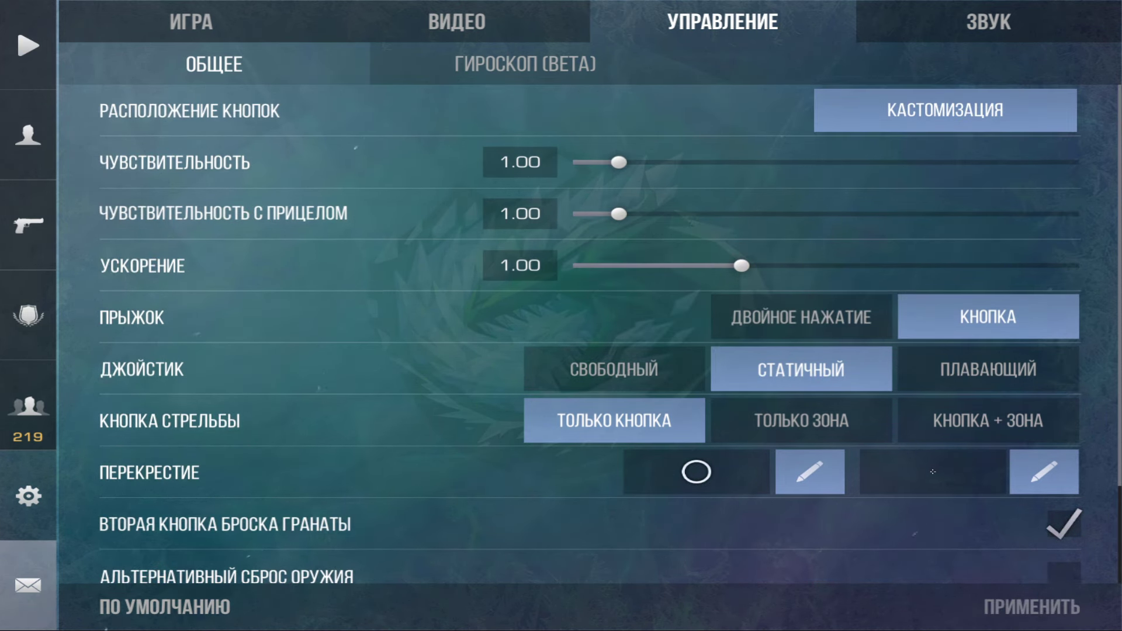
Set the sensitivity and the scoped sensitivity to 9 and the acceleration to 0
click(520, 161)
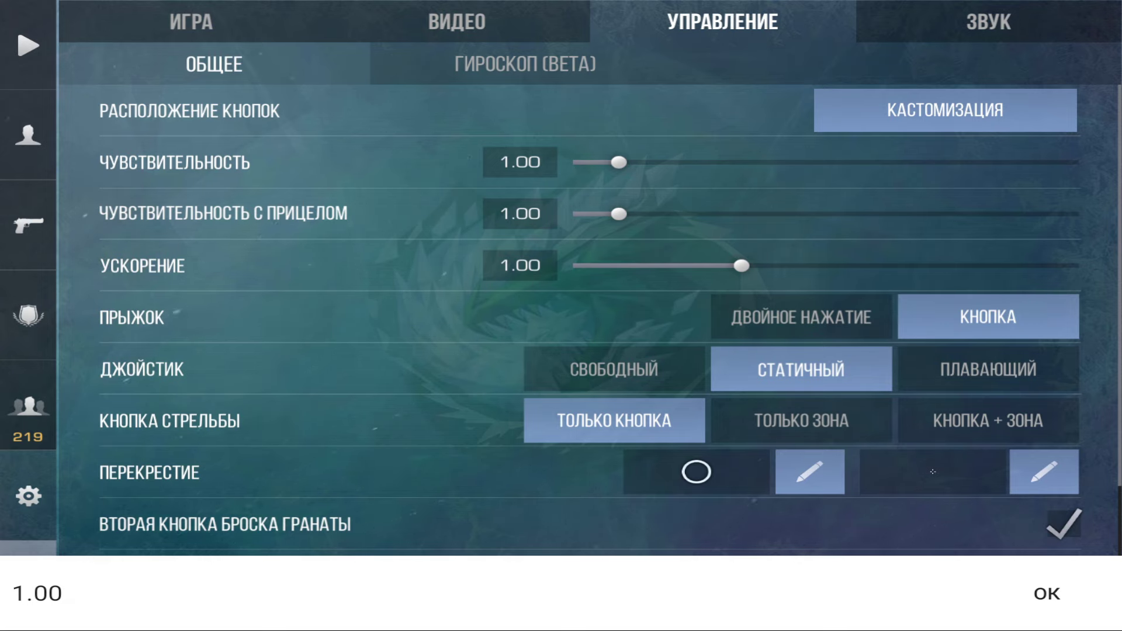
key(ctrl+a)
text(9)
key(Return)
click(520, 213)
key(ctrl+a)
text(9)
key(Return)
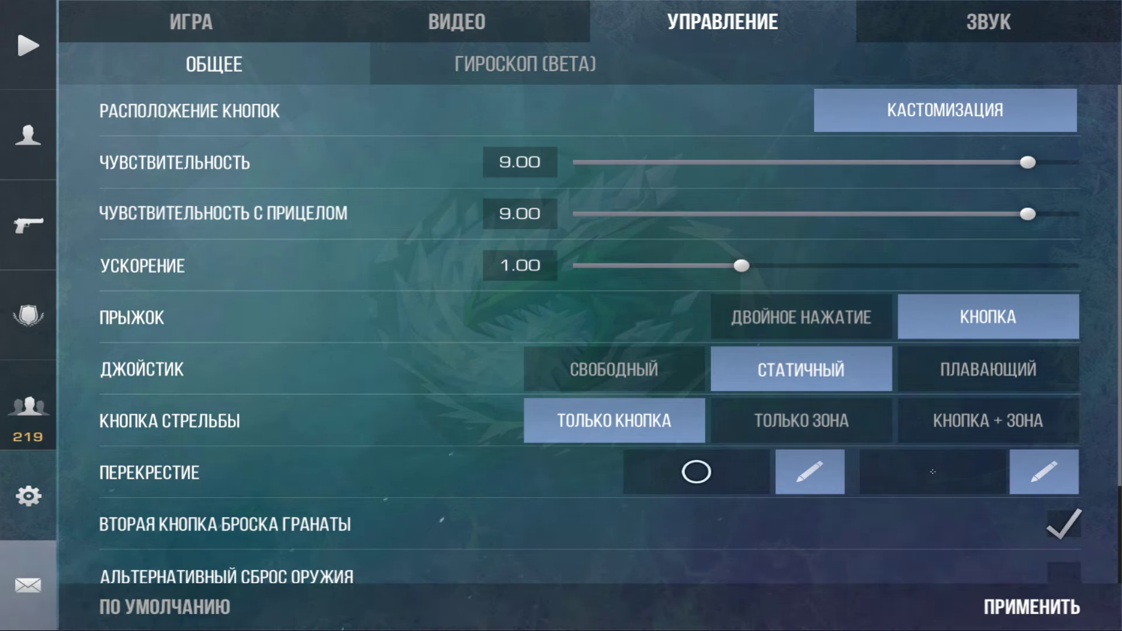
click(521, 265)
text(0)
key(Return)
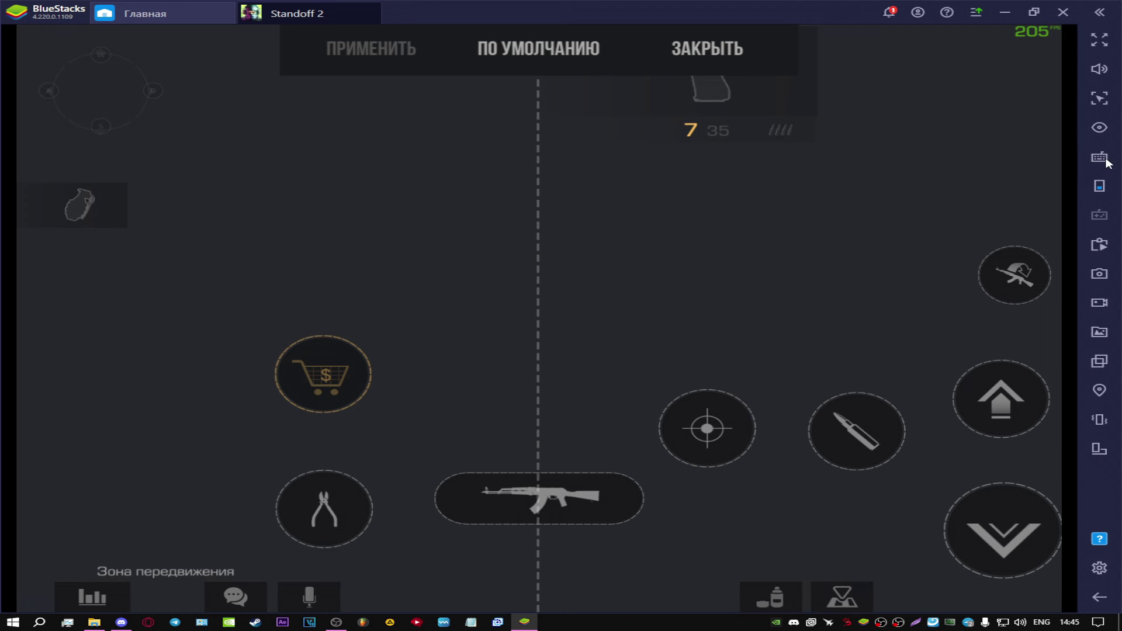
In the game controls editor, add a second D-pad over the weapon slot display, save it and reopen the editor
key(super+Down)
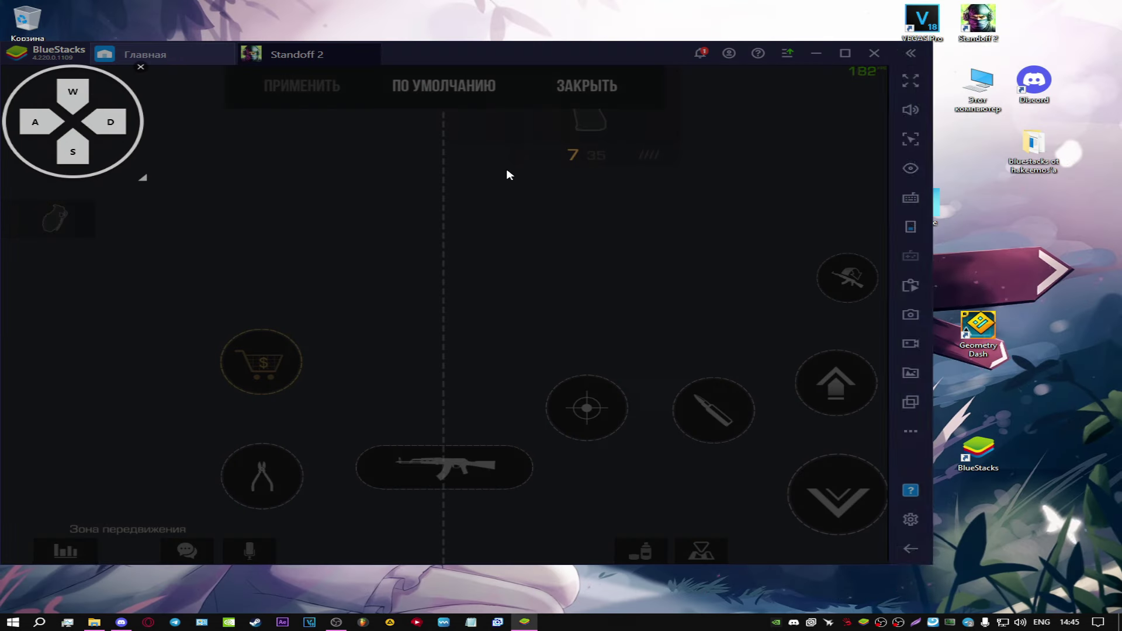
key(ctrl+shift+a)
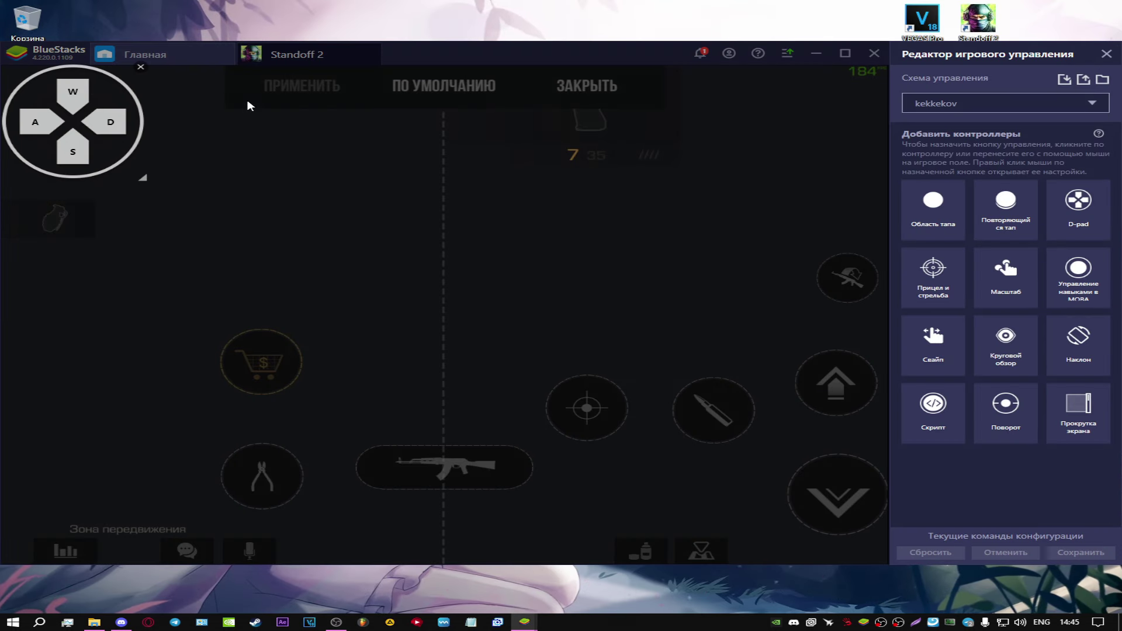
key(super+Up)
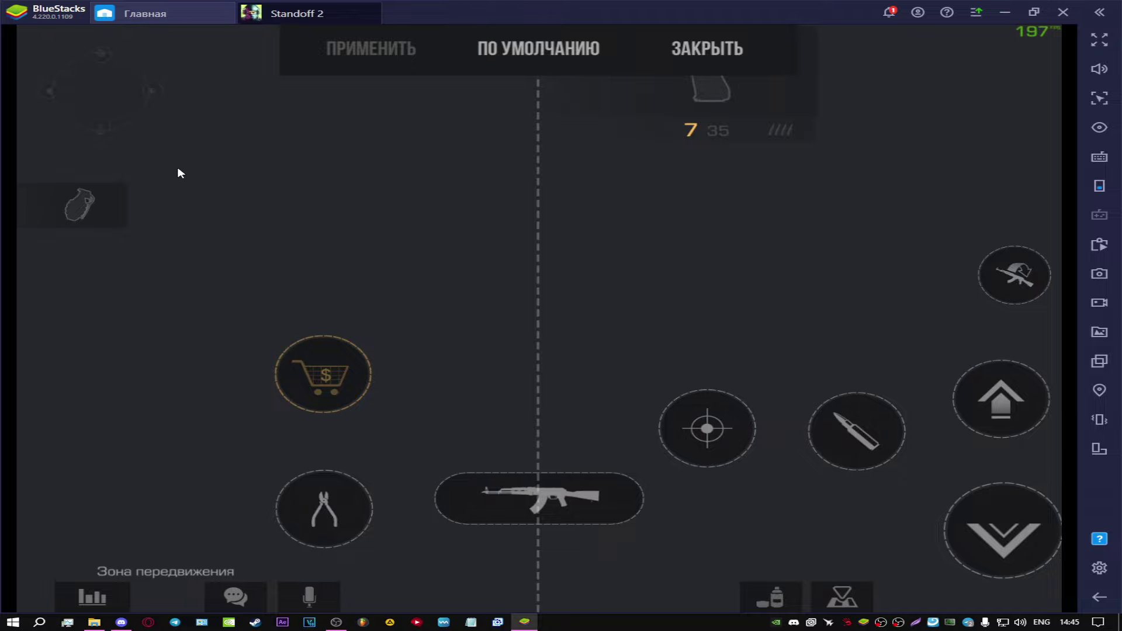
click(1099, 157)
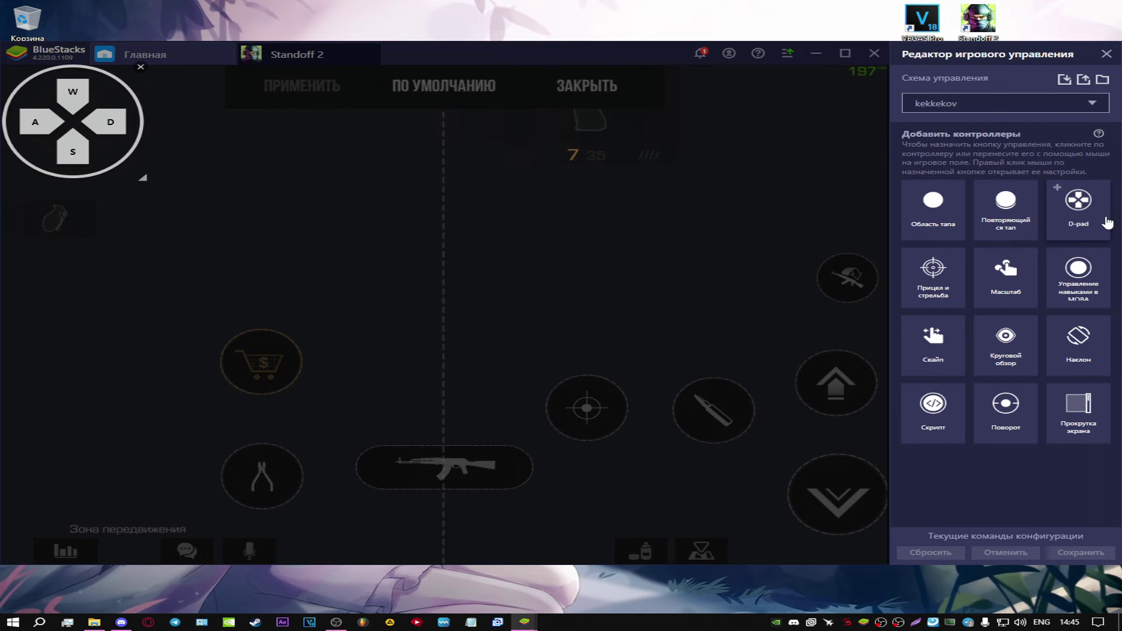
drag(1078, 227, 633, 143)
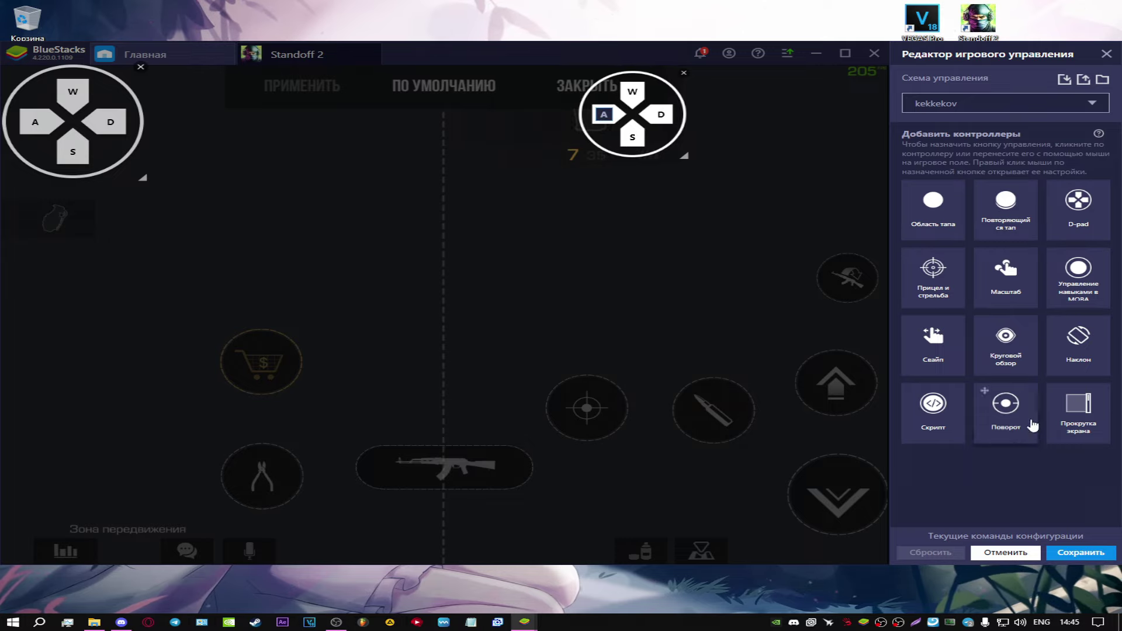
click(1105, 554)
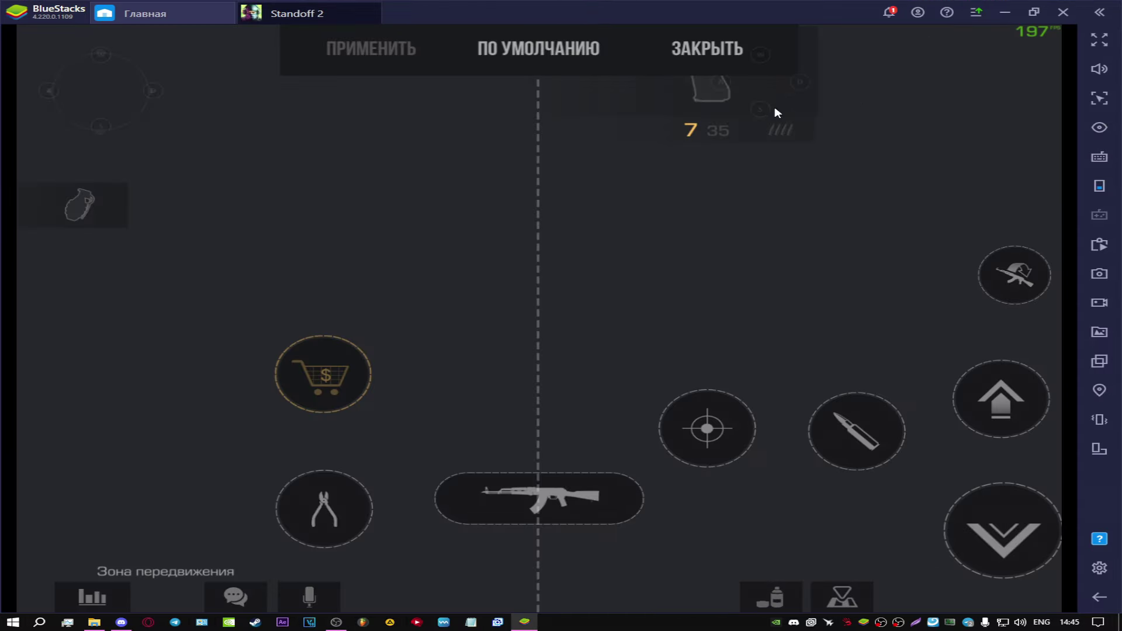
click(1098, 156)
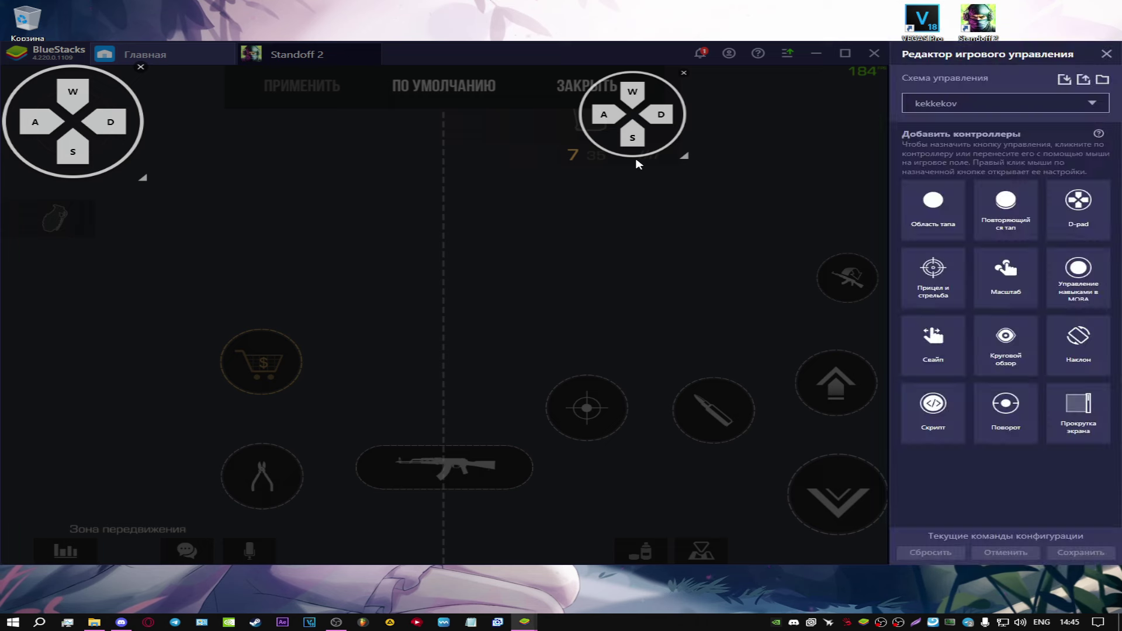
Assign 3 to the weapon D-pad's left direction, 1 to down, 2 to right and the backtick to up
key(3)
key(1)
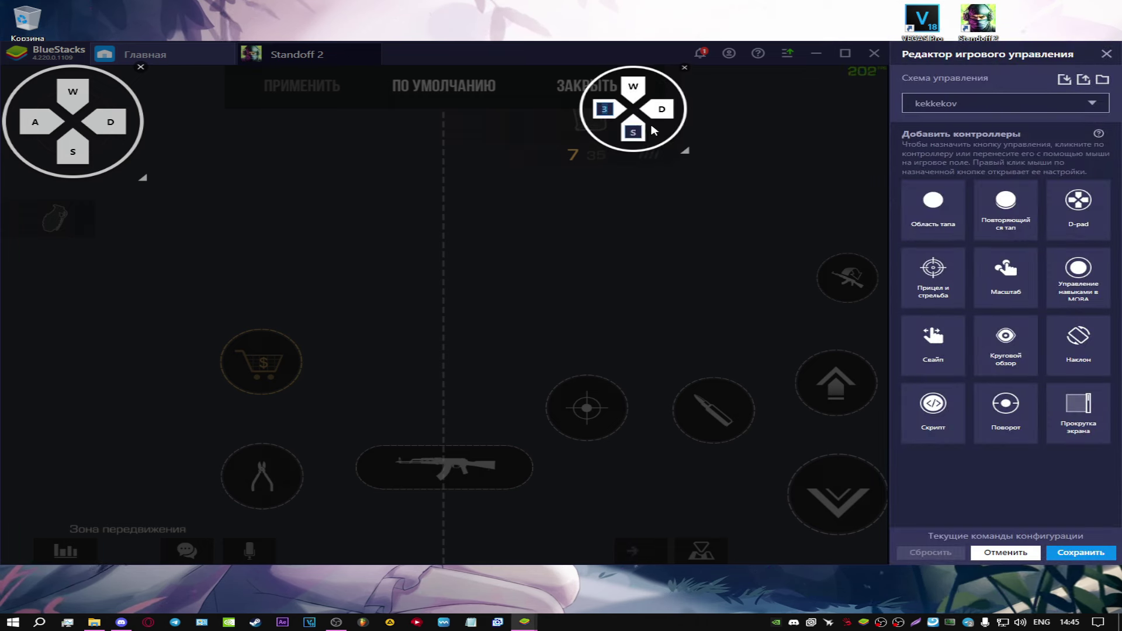
click(633, 87)
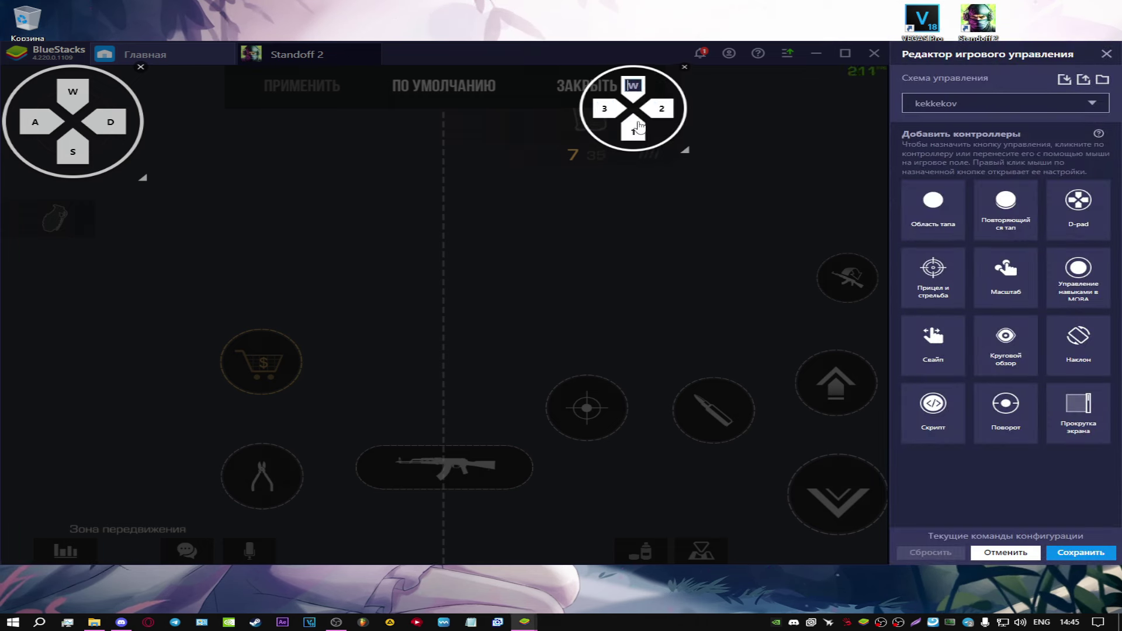
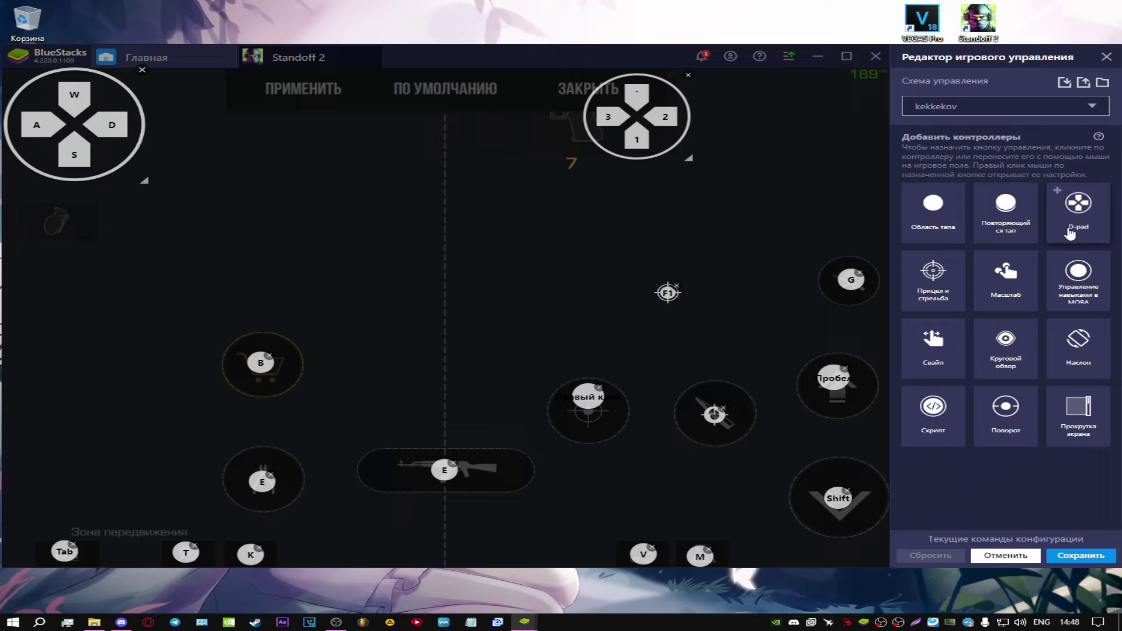
Add a third D-pad with 4 for left, 5 for down, 6 for right and 7 for up, and place it over the grenade button
click(1077, 225)
key(4)
click(432, 255)
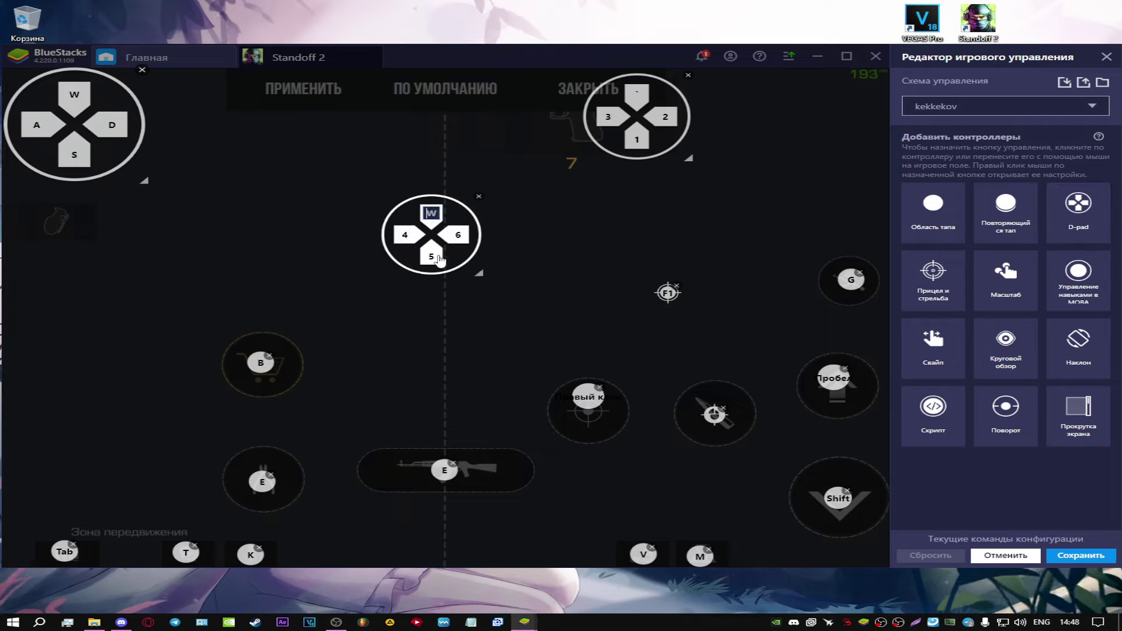
drag(432, 263, 59, 249)
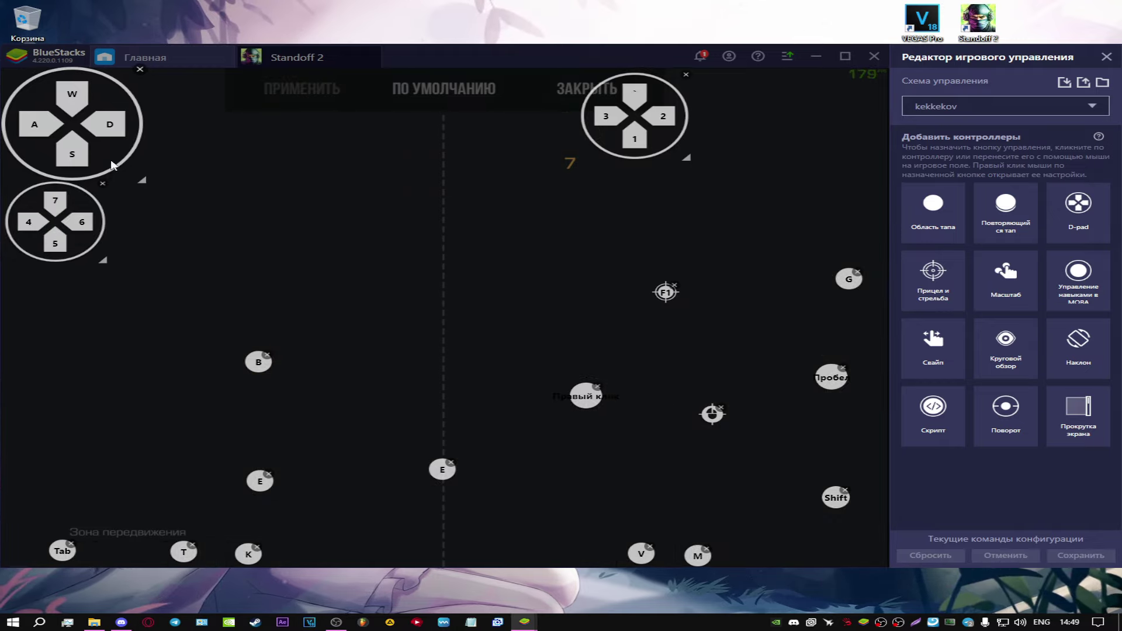
In the movement D-pad's settings, assign Ctrl as the first speed modifier and set its Радиус 1 to 3
right_click(74, 158)
click(202, 396)
key(ctrl)
click(205, 415)
text(3)
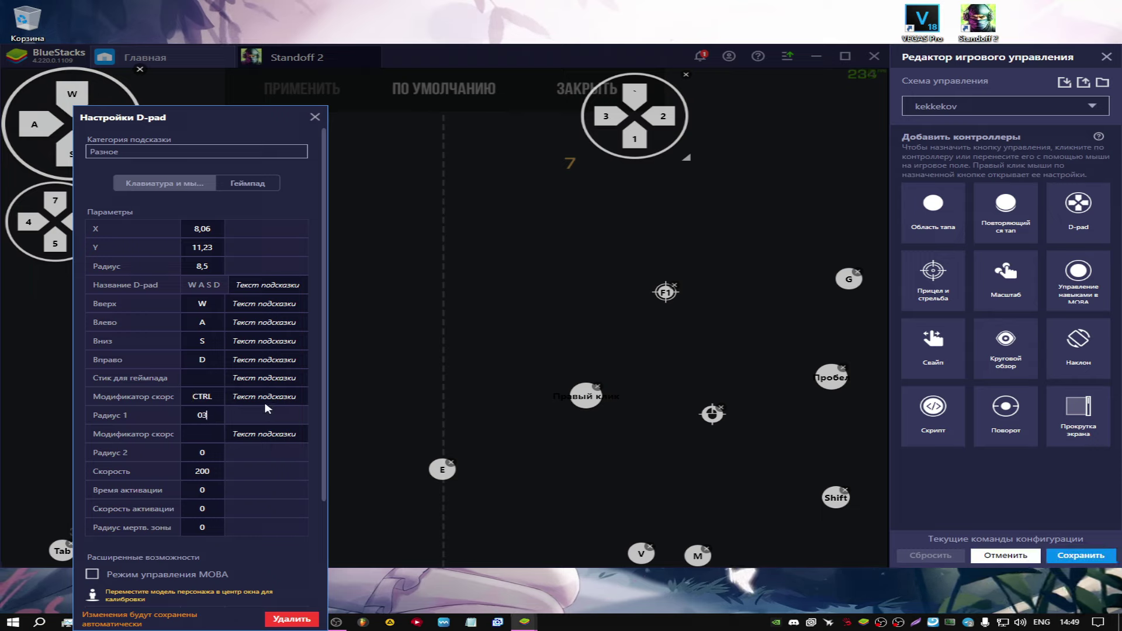
click(1060, 449)
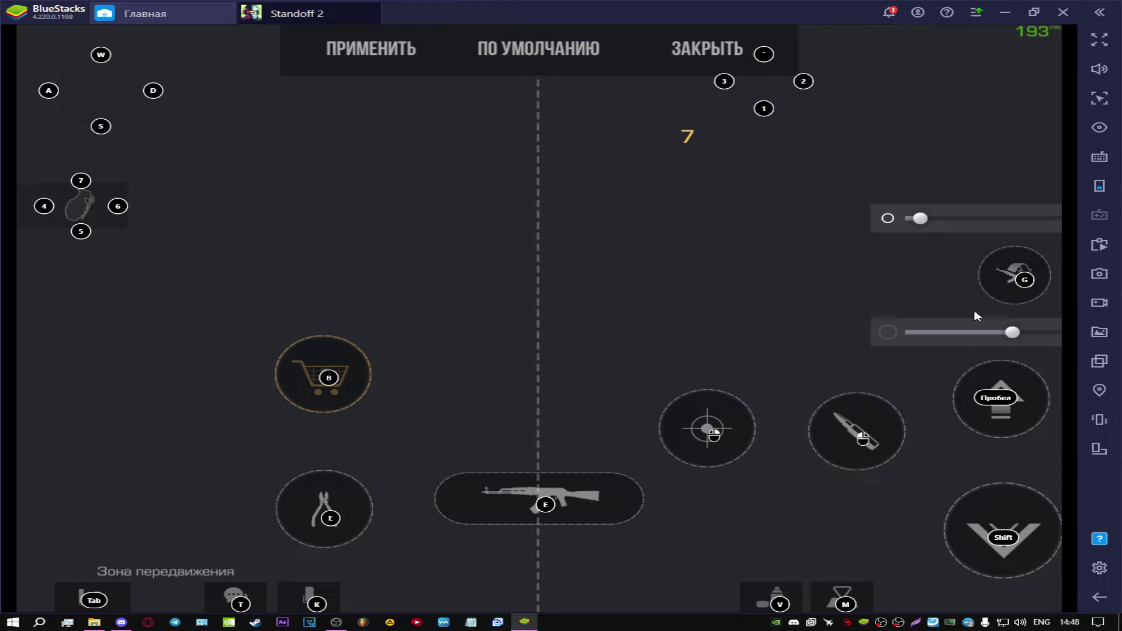
Return to the game's control settings and lower the on-screen key hints' opacity to the minimum
key(grave)
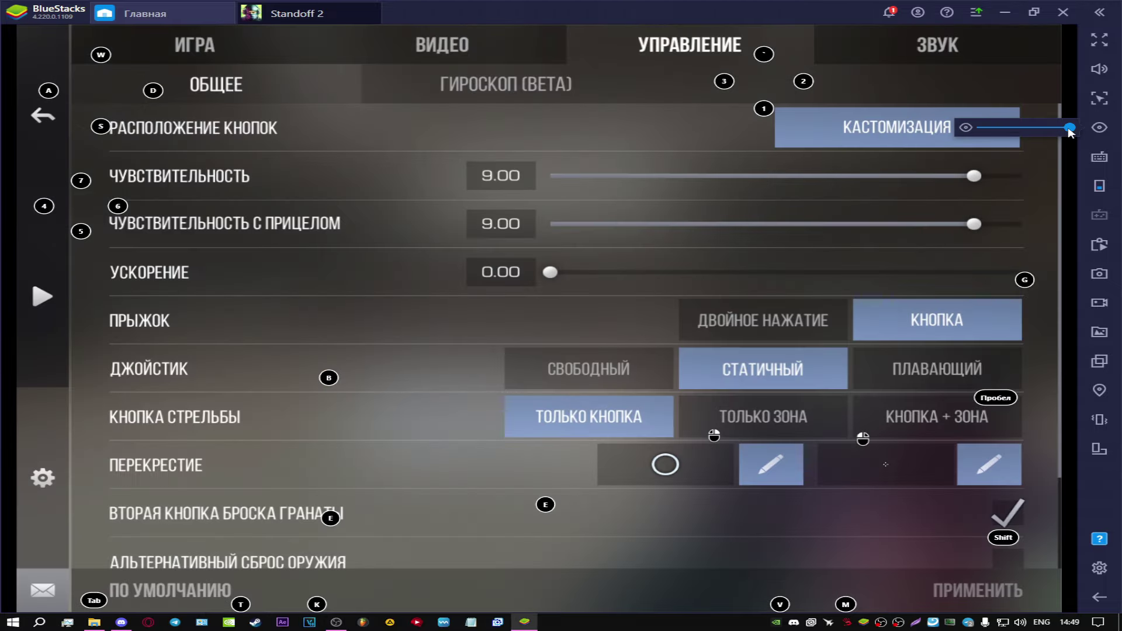
drag(1071, 132, 788, 124)
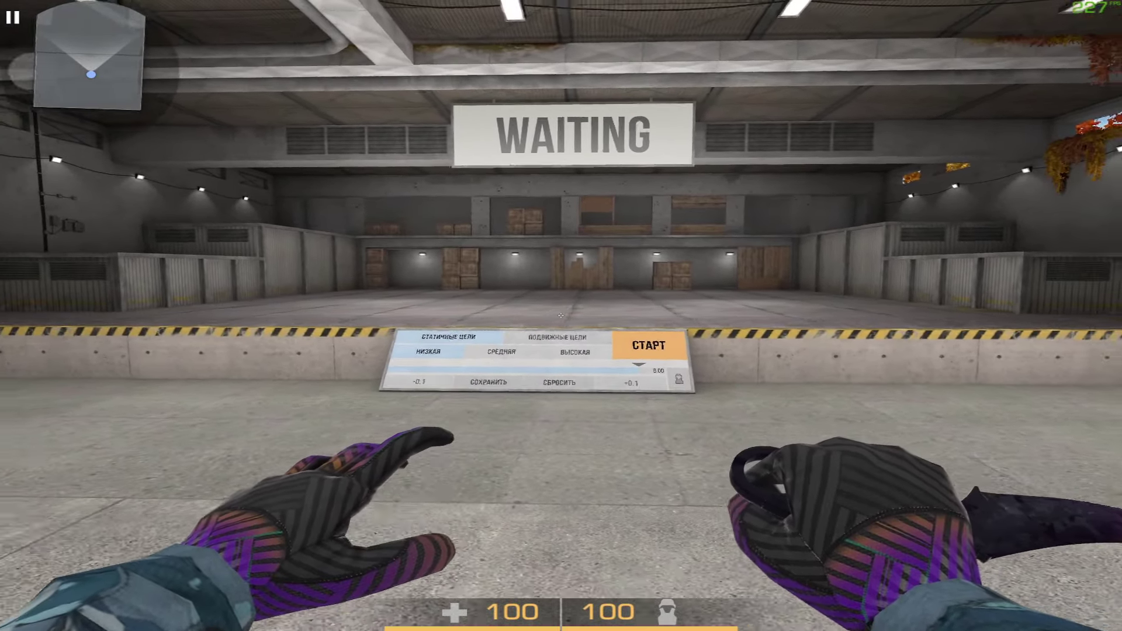
Test the mapped controls on the shooting range by switching to the rifle, starting the target drill and firing
click(560, 316)
key(1)
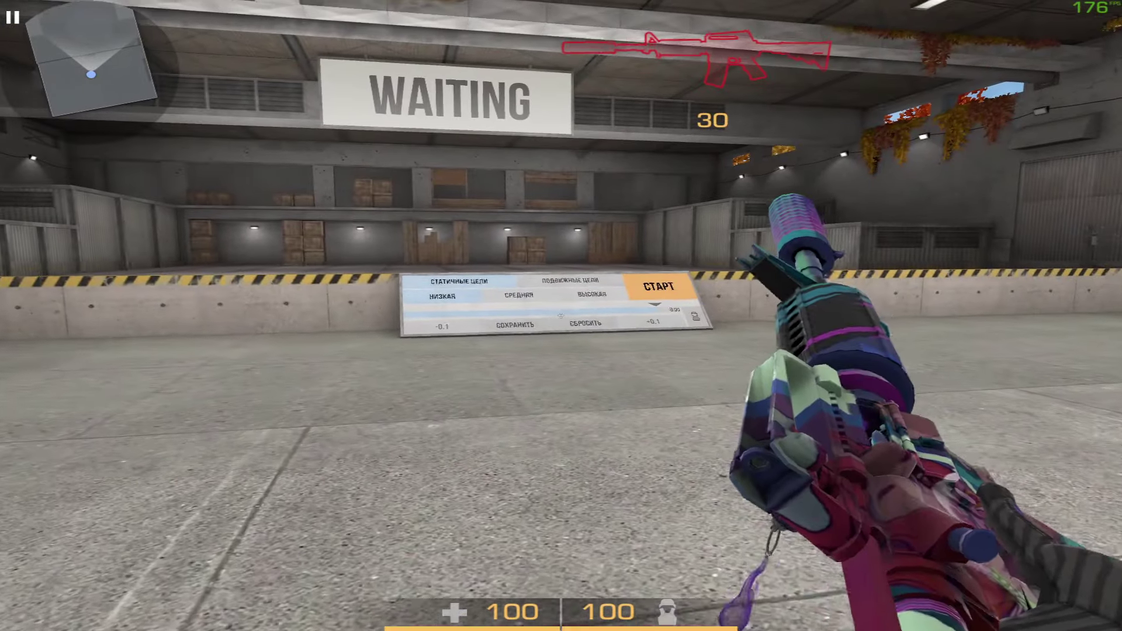
key(b)
click(1003, 602)
key(Escape)
key(Escape)
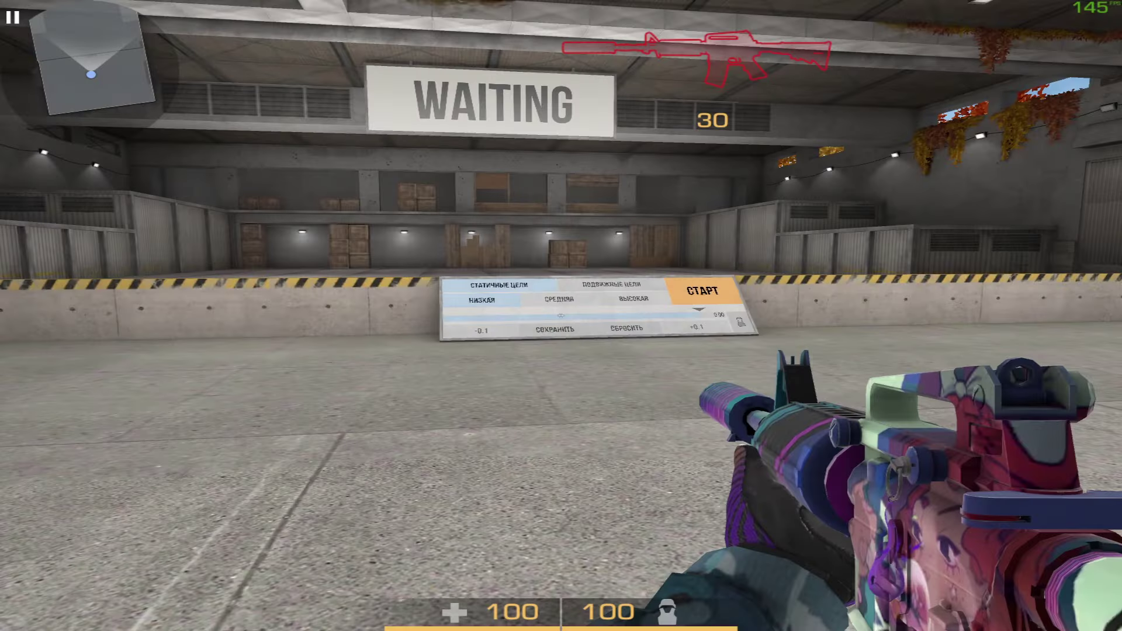
click(561, 316)
key(f)
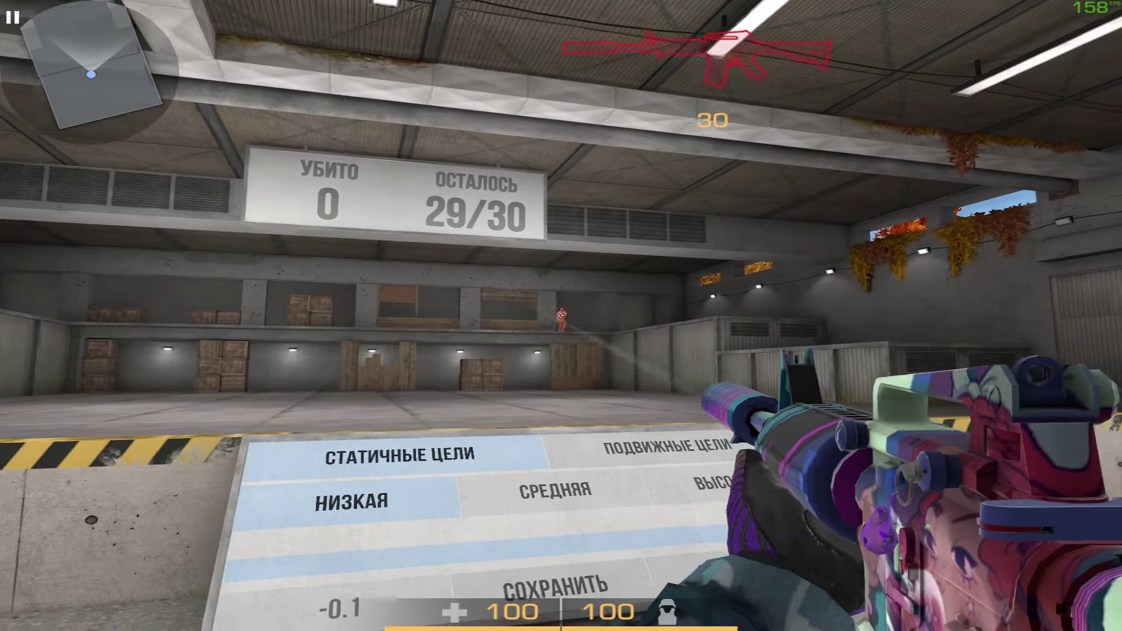
click(561, 315)
click(561, 315)
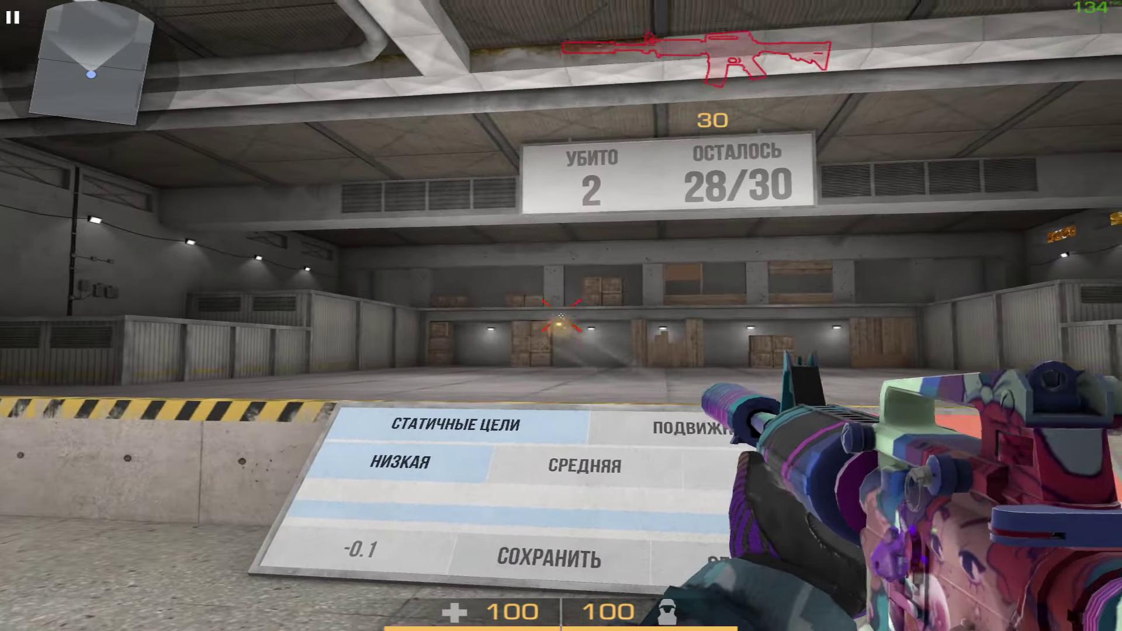
click(561, 316)
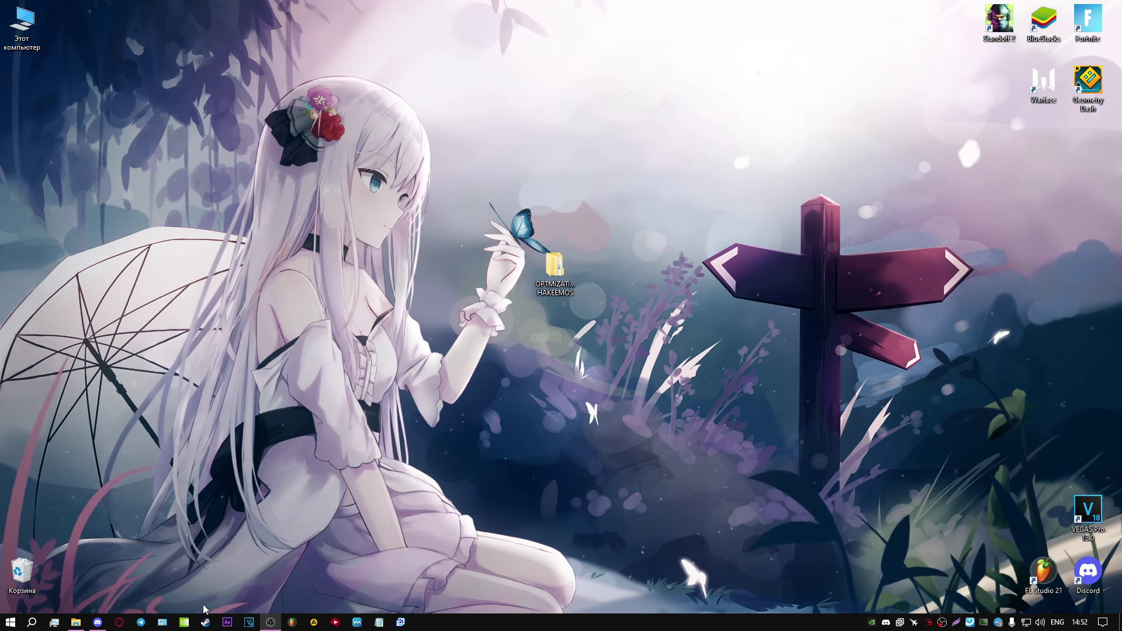
Switch to the NVIDIA Control Panel, check the PhysX processor selection and review the global 3D settings down to the power management mode
click(193, 622)
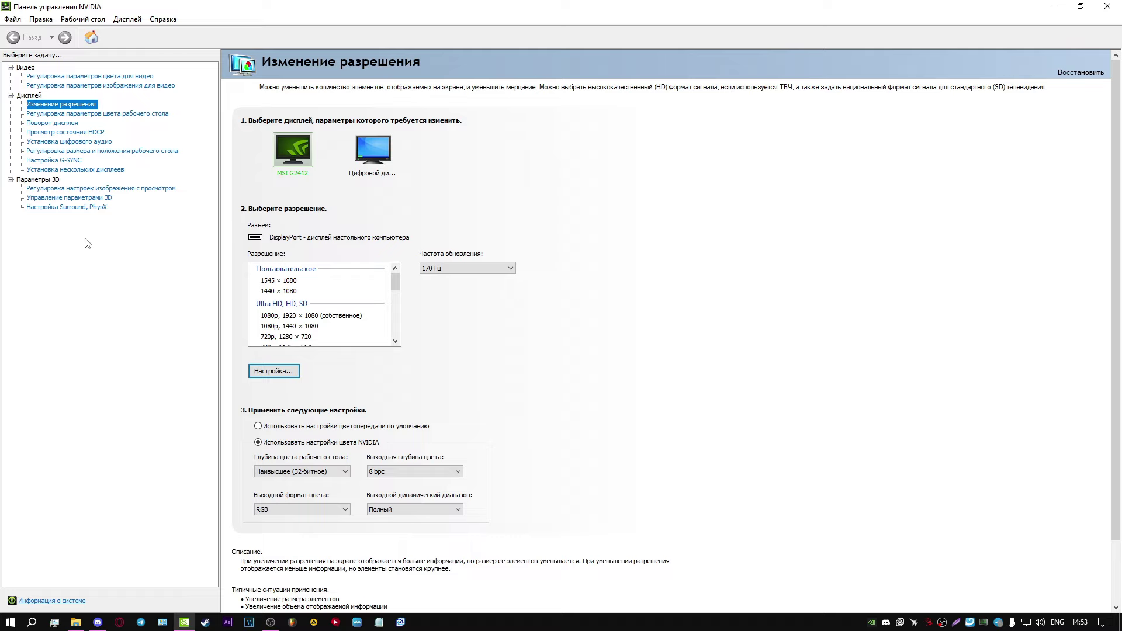
click(69, 207)
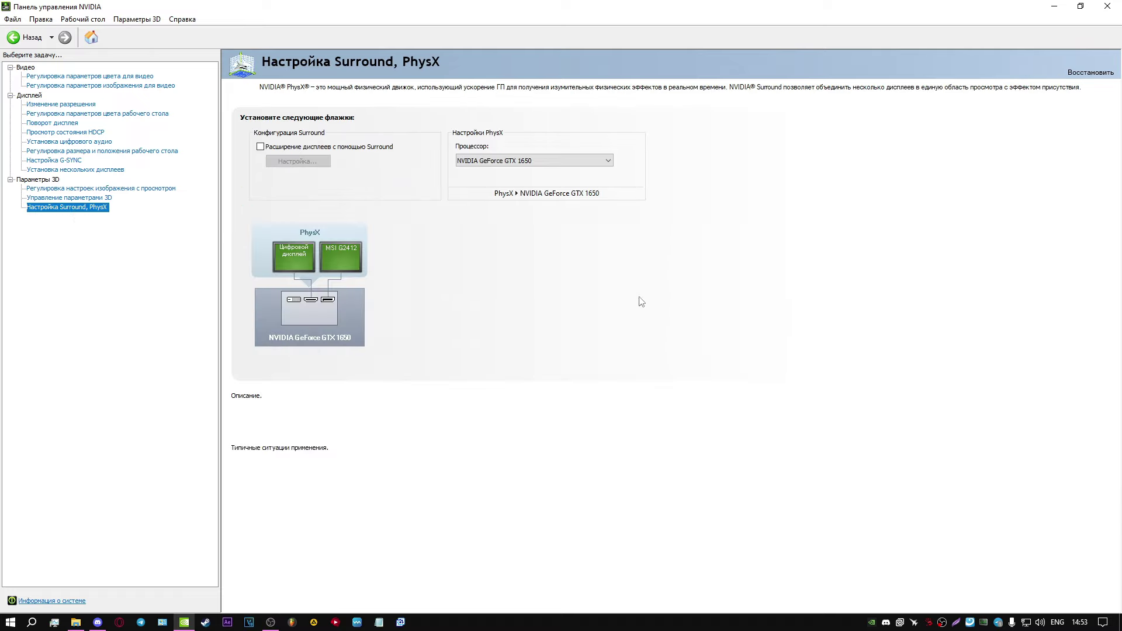
click(506, 161)
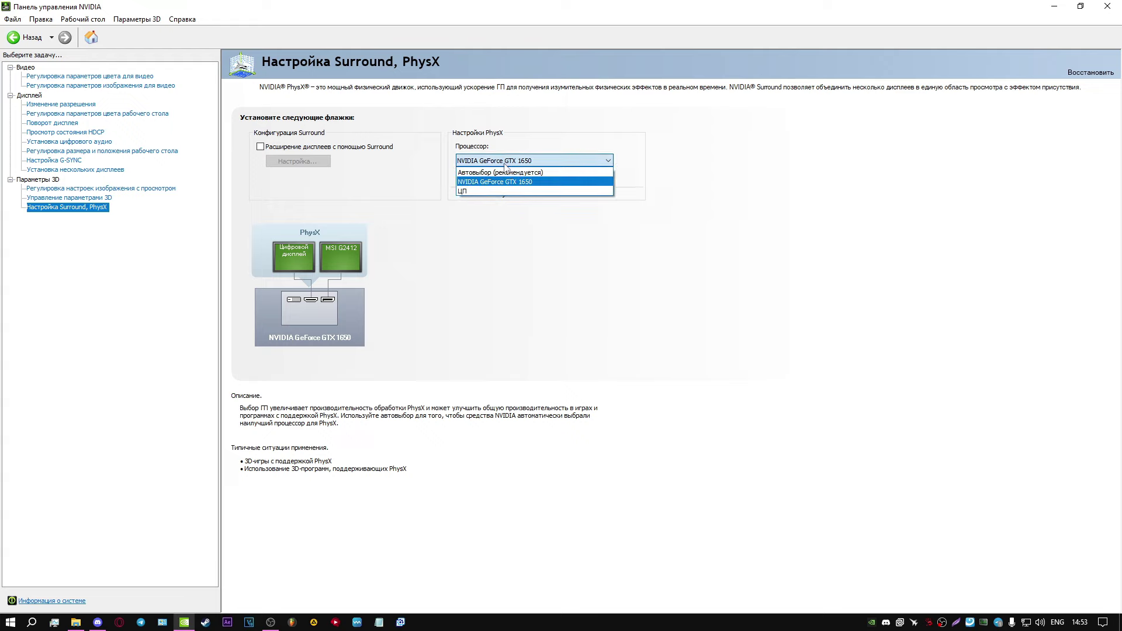
click(733, 250)
click(53, 197)
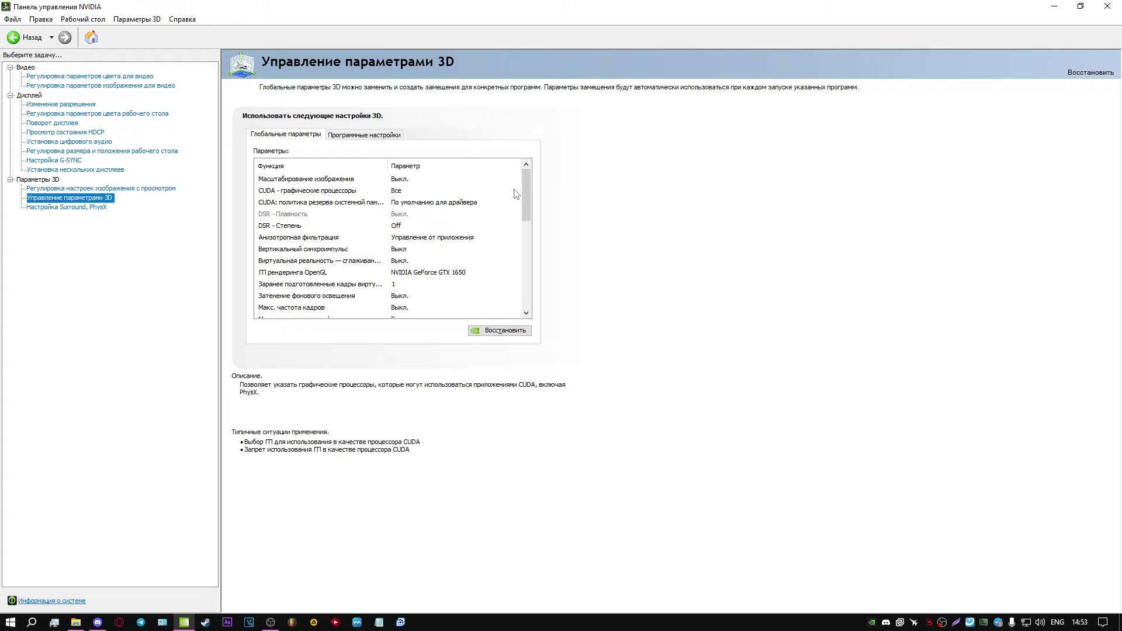
drag(525, 188, 544, 279)
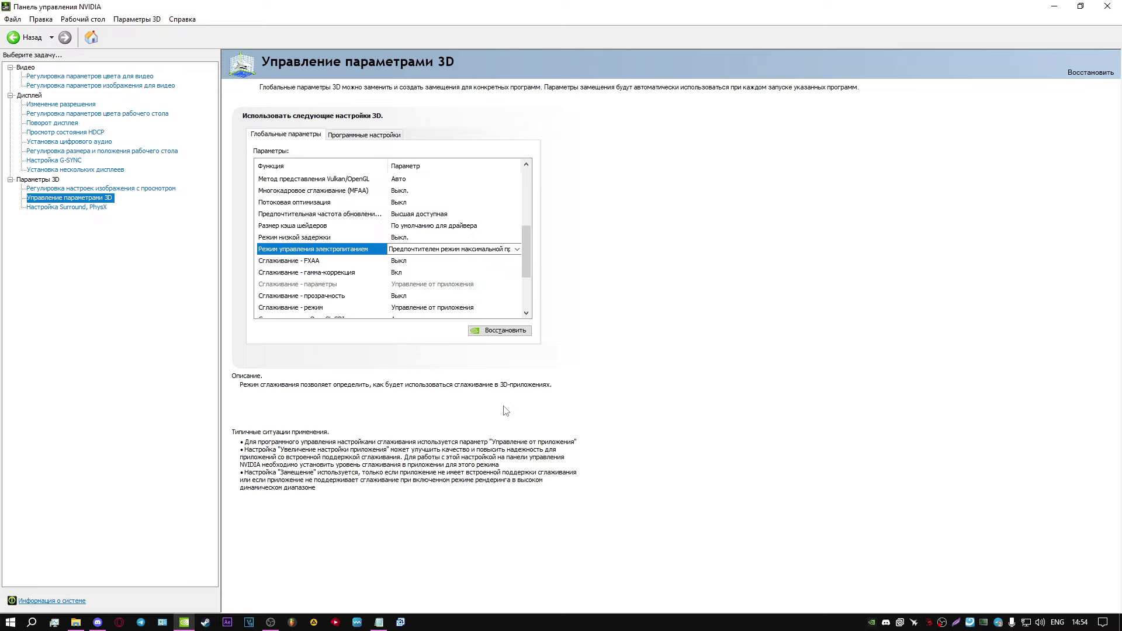
Open a Command Prompt and run powercfg -duplicatescheme e9a42b02-d5df-448d-aa00-03f14749eb61, copied from the Notepad note
key(super+r)
text(cm)
key(Return)
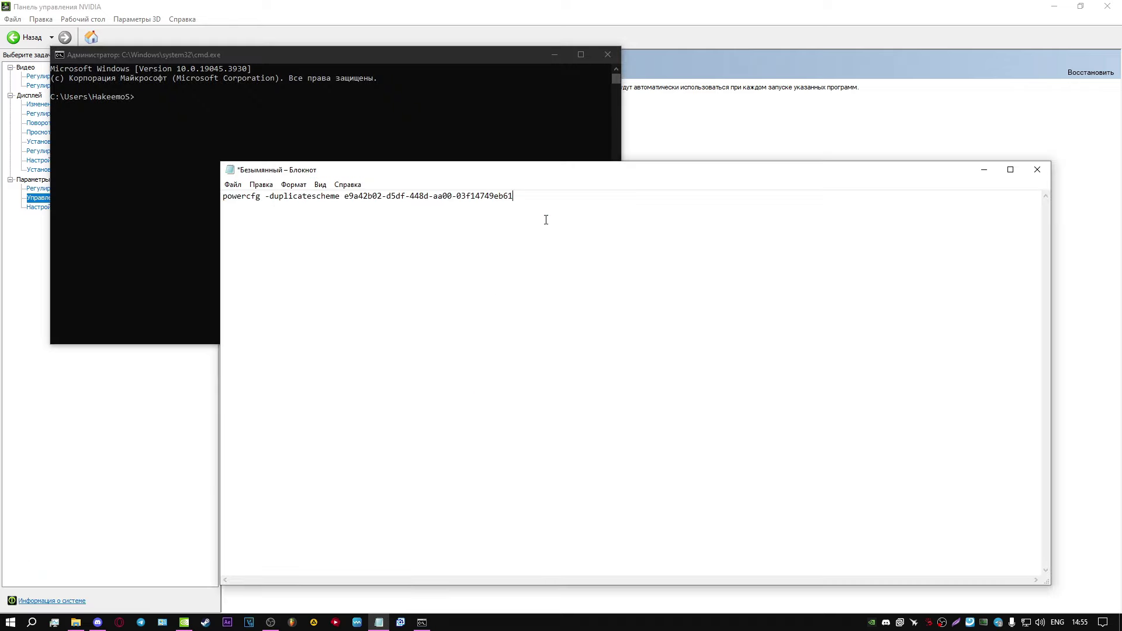
drag(530, 194, 242, 143)
click(180, 96)
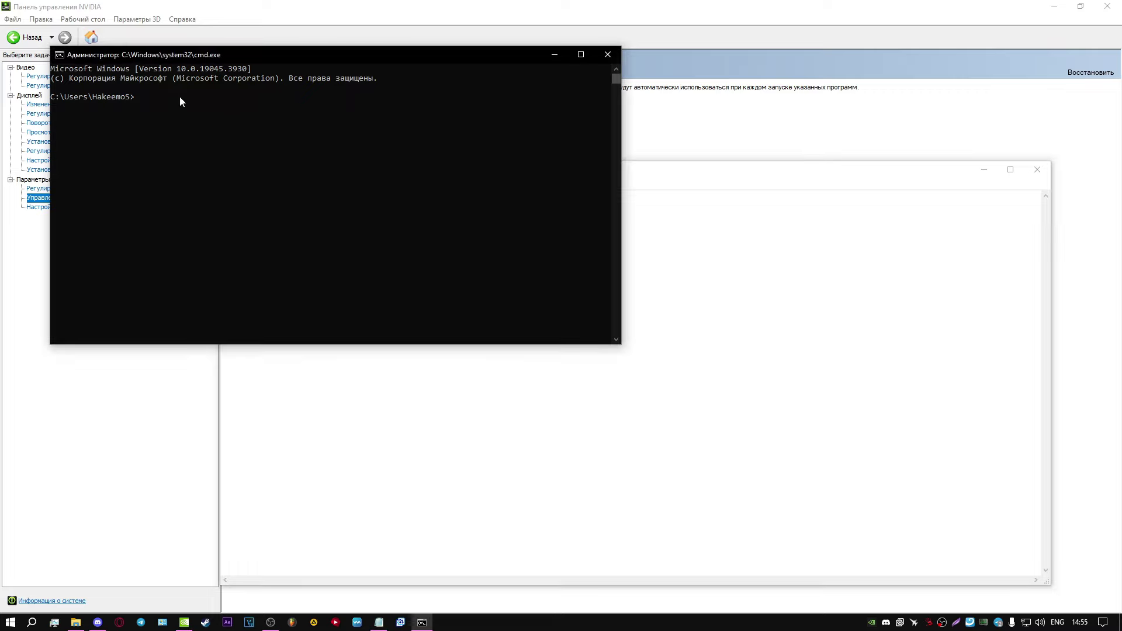
text(powercfg -duplicatescheme e9a42b02-d5df-448d-aa00-03f14749eb61)
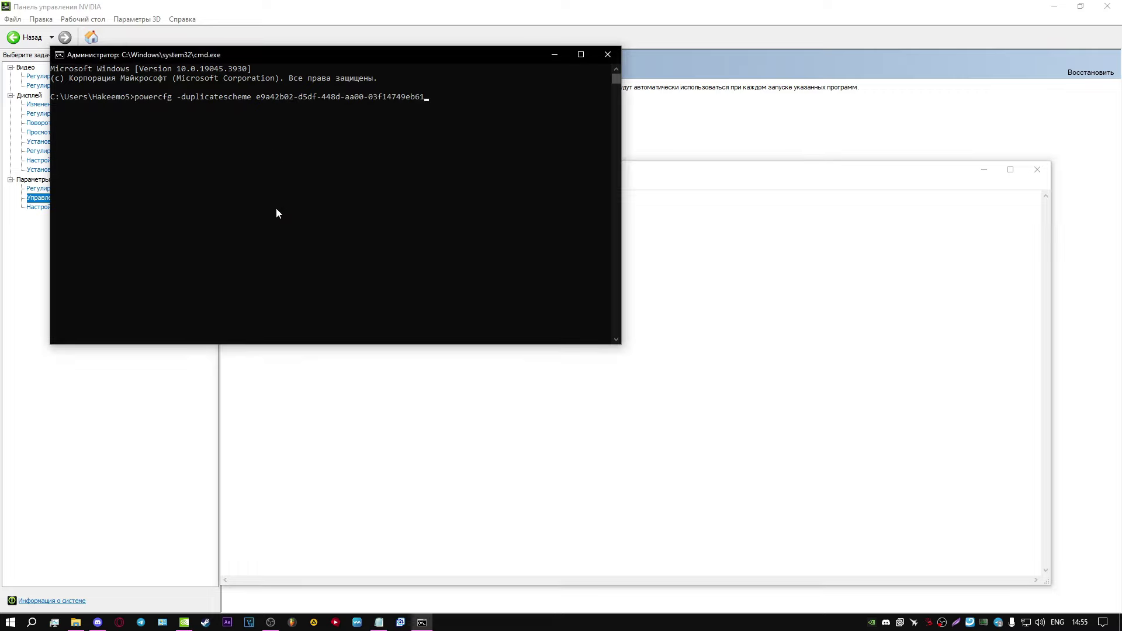
key(Return)
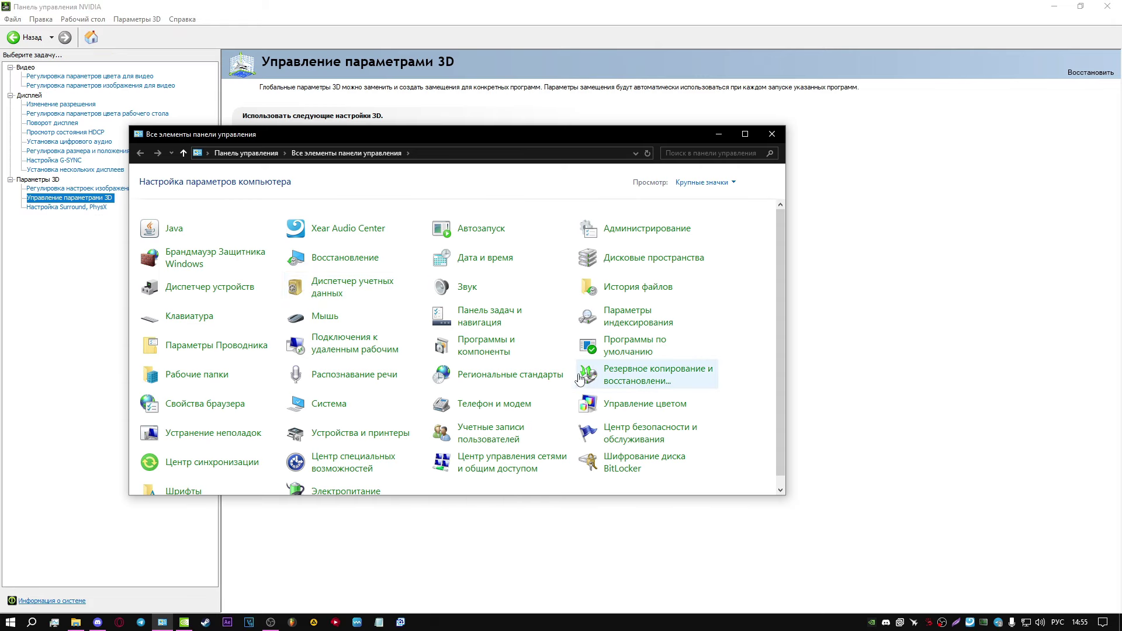
In the Windows power options, open the additional power parameters of the active Максимальная производительность scheme
scroll(579, 378, down, 1)
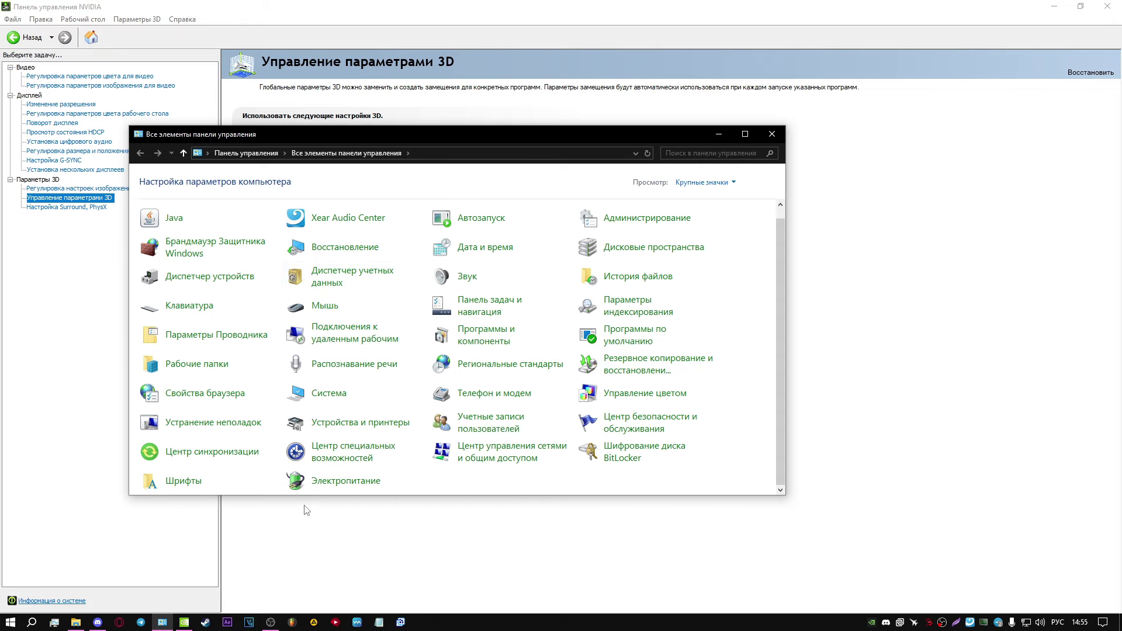
click(330, 490)
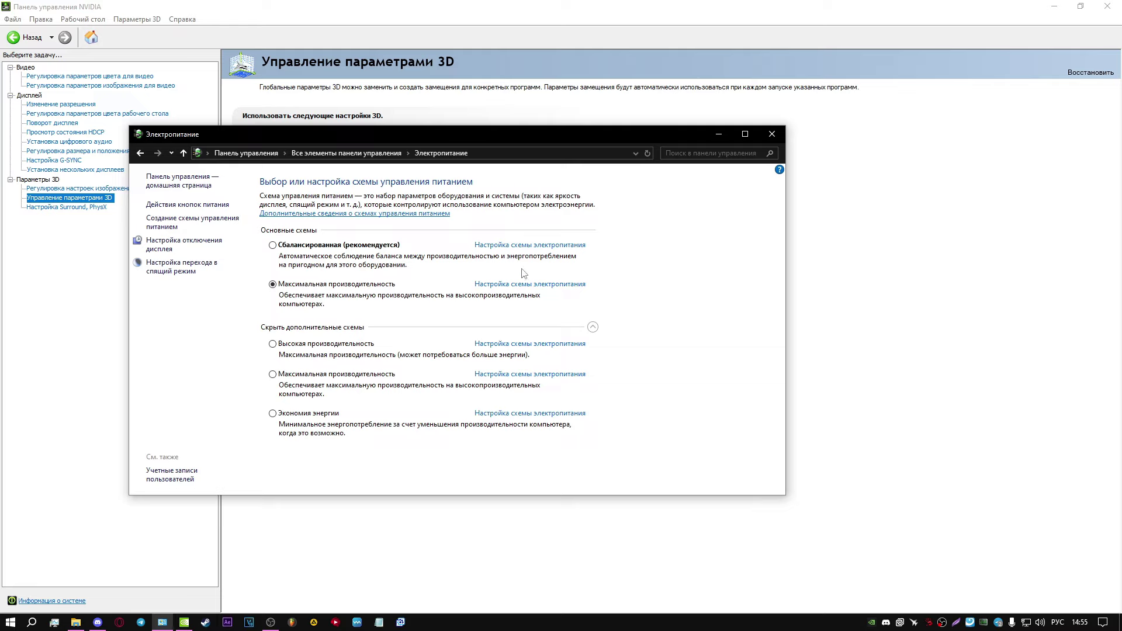
click(487, 284)
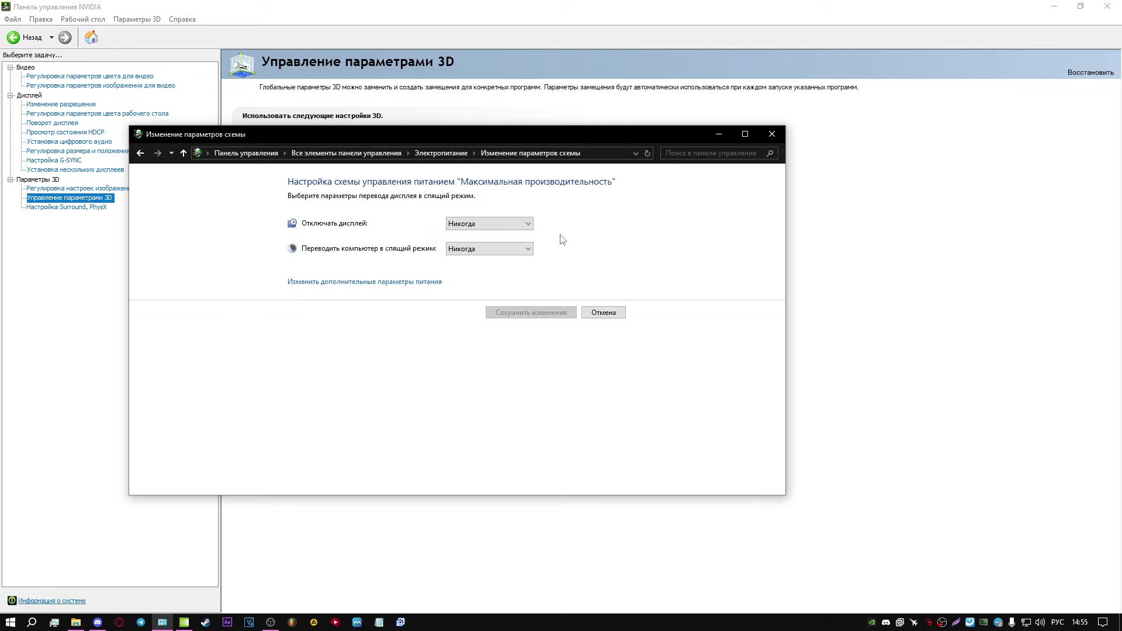
click(369, 283)
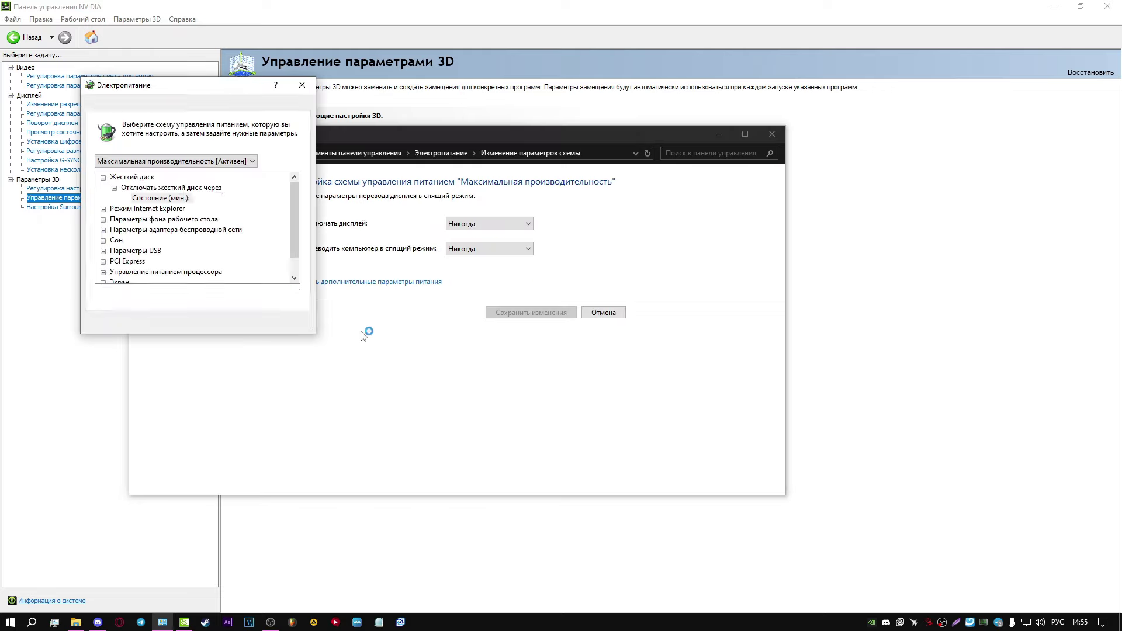
Examine the scheme's sleep and USB parameters in the advanced power settings
scroll(146, 234, down, 1)
click(104, 230)
click(115, 240)
click(104, 230)
click(103, 219)
click(114, 230)
click(115, 230)
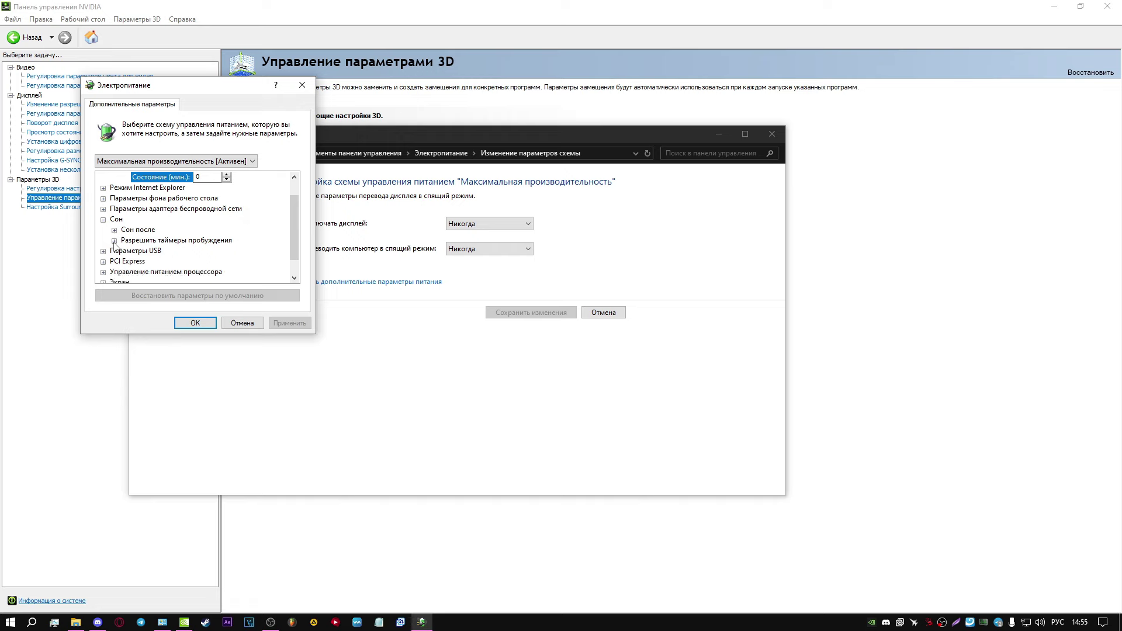
click(104, 219)
click(104, 240)
click(114, 251)
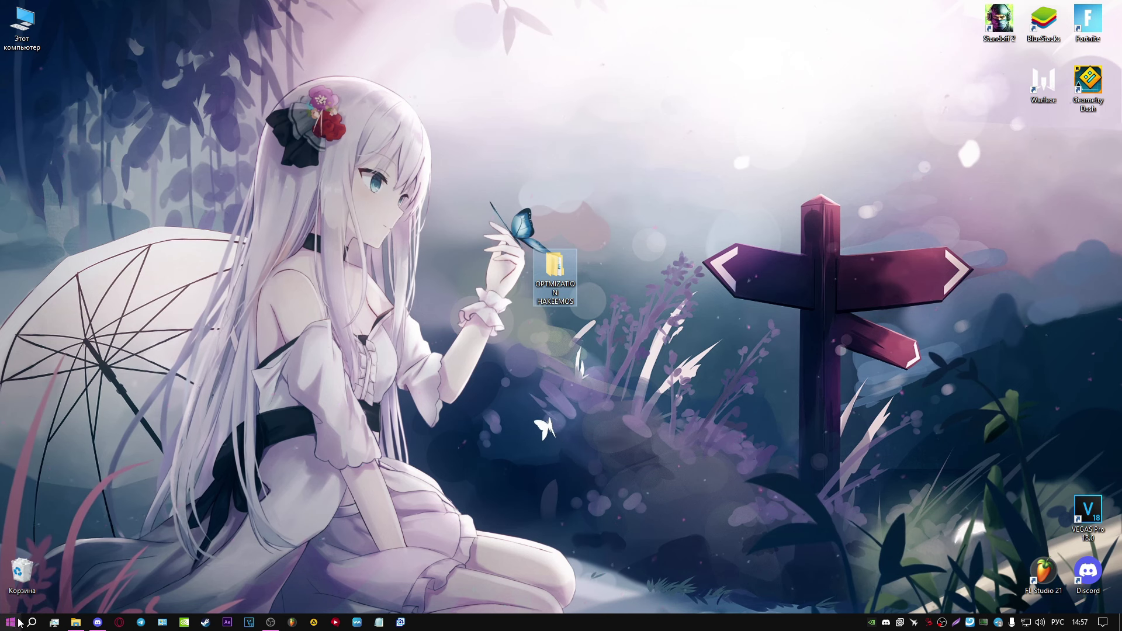
Open the Windows graphics settings and try to add Bluestacks.exe from the BlueStacks Client folder as a classic app
key(super+s)
text(настройки графики)
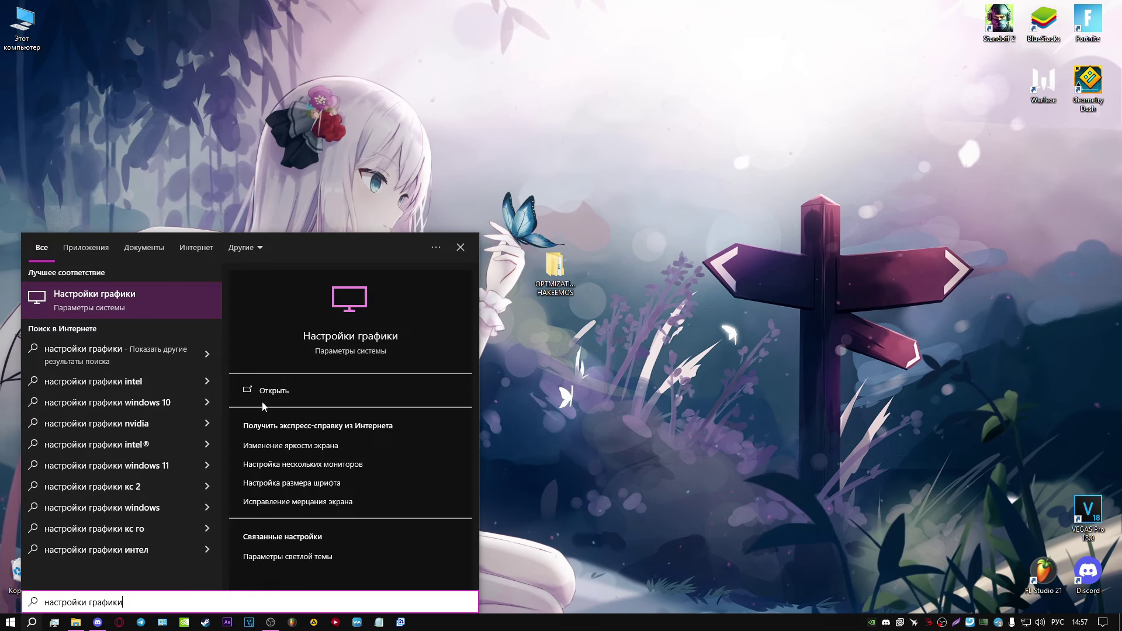
click(126, 307)
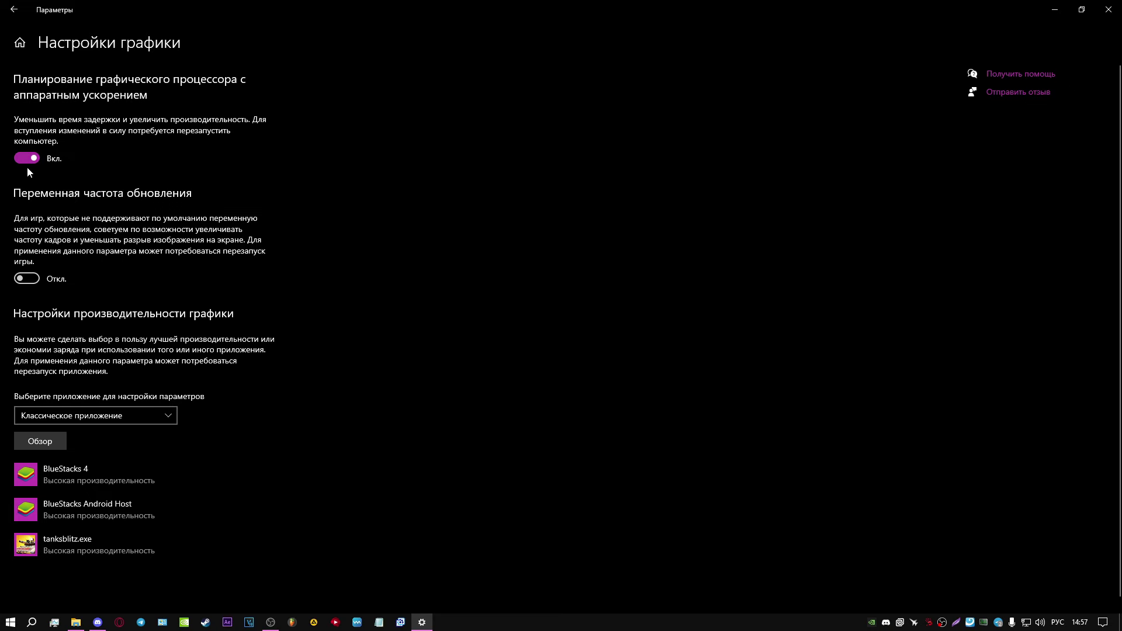
click(56, 442)
click(163, 167)
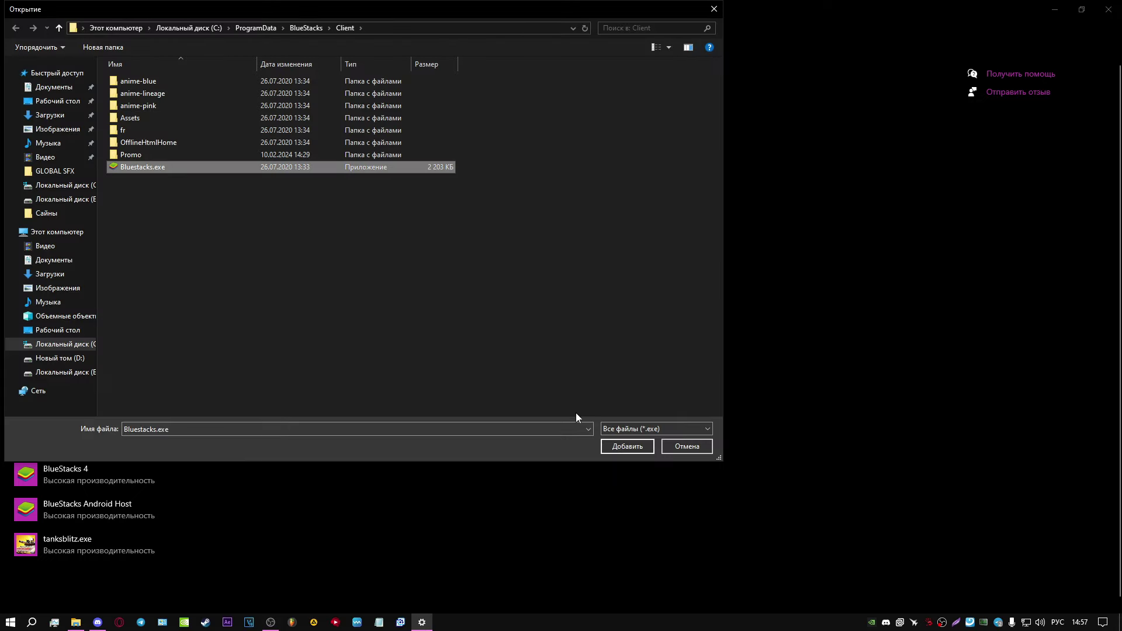
click(619, 447)
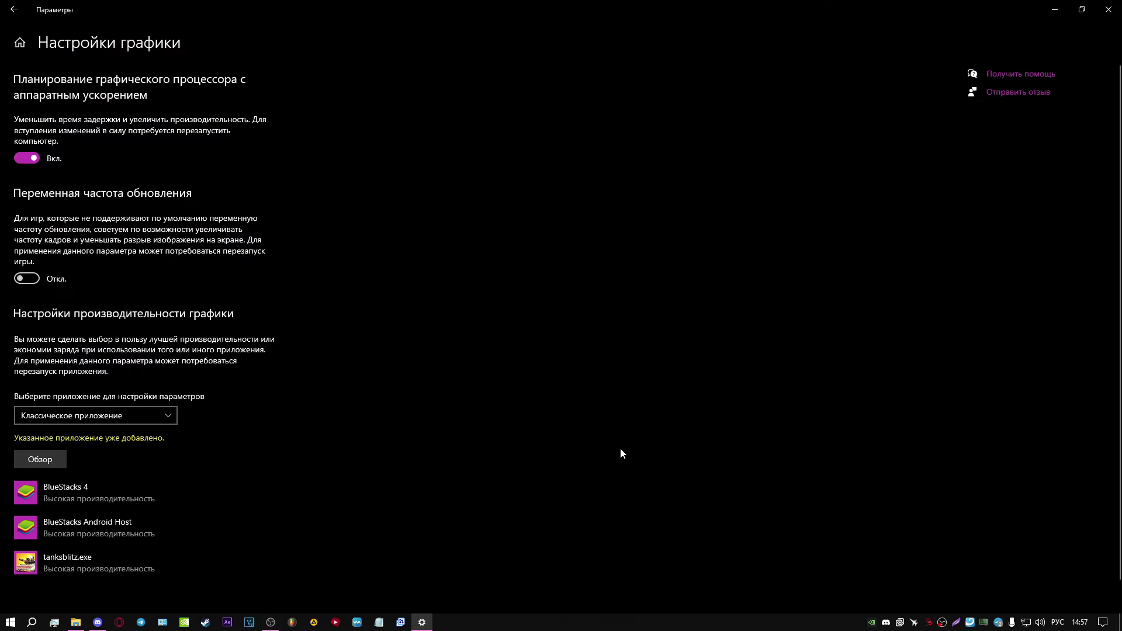
Set the graphics preference of BlueStacks 4 to Высокая производительность and save it
scroll(143, 443, down, 2)
click(139, 425)
click(169, 467)
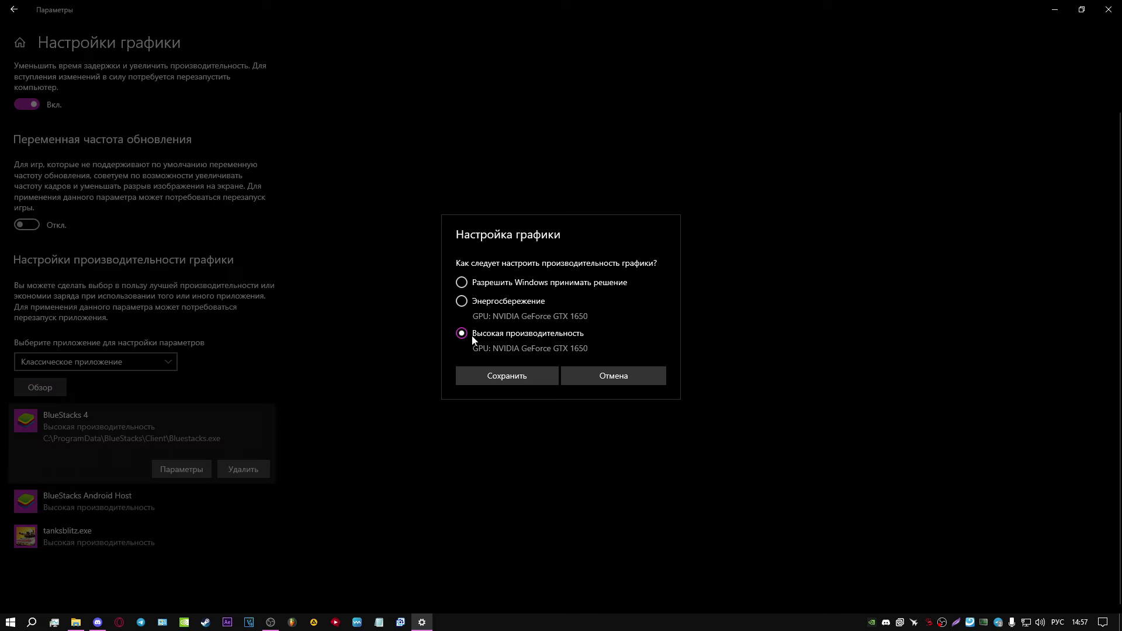
click(536, 375)
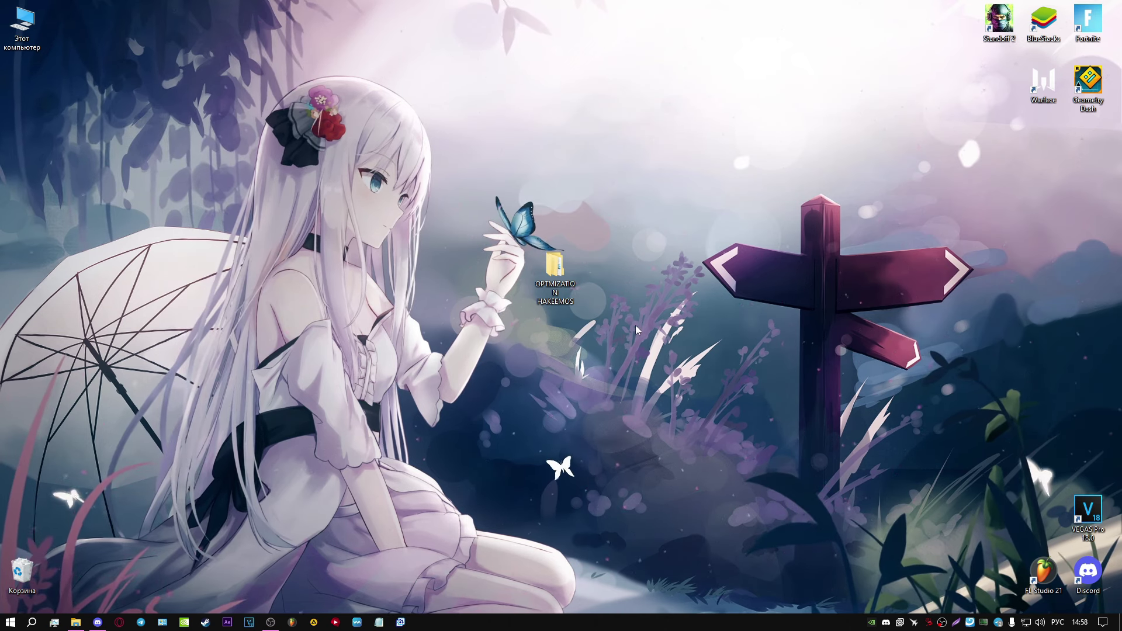
Open the optimisation folder on the desktop and look through its Электропитание, Драйвера and Установка C++ и DirectX subfolders
double_click(556, 279)
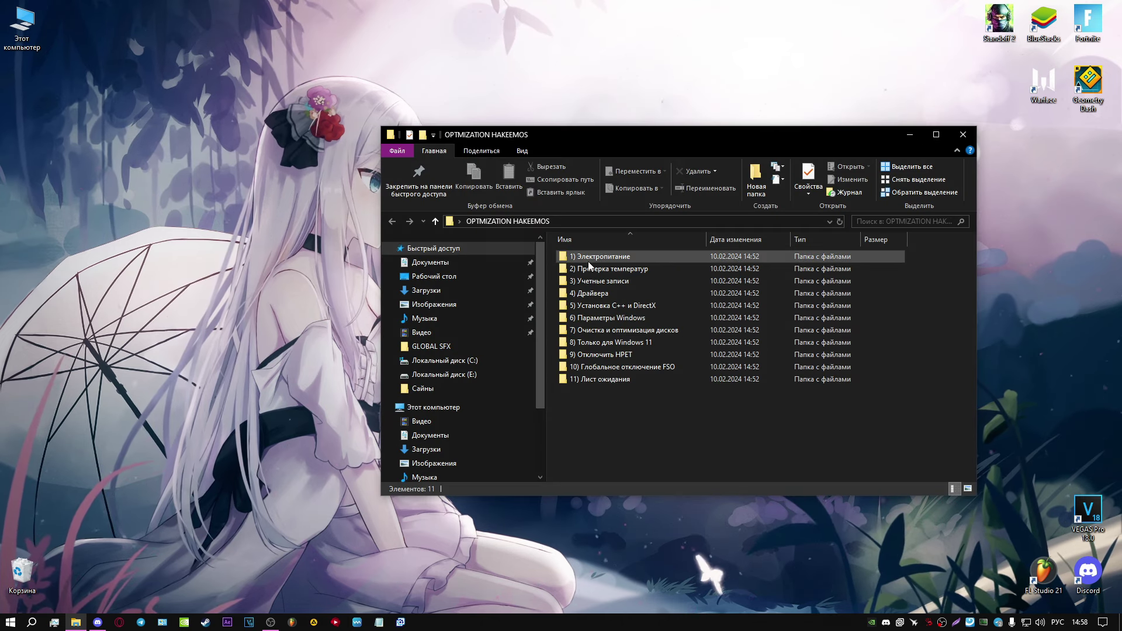
double_click(584, 257)
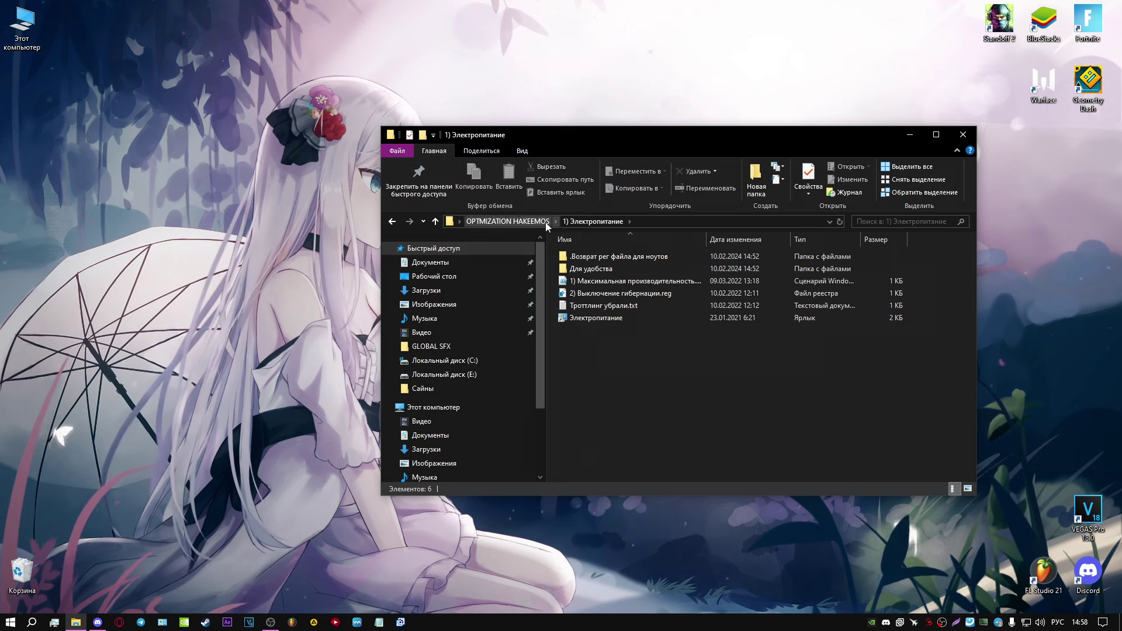
click(508, 221)
double_click(648, 294)
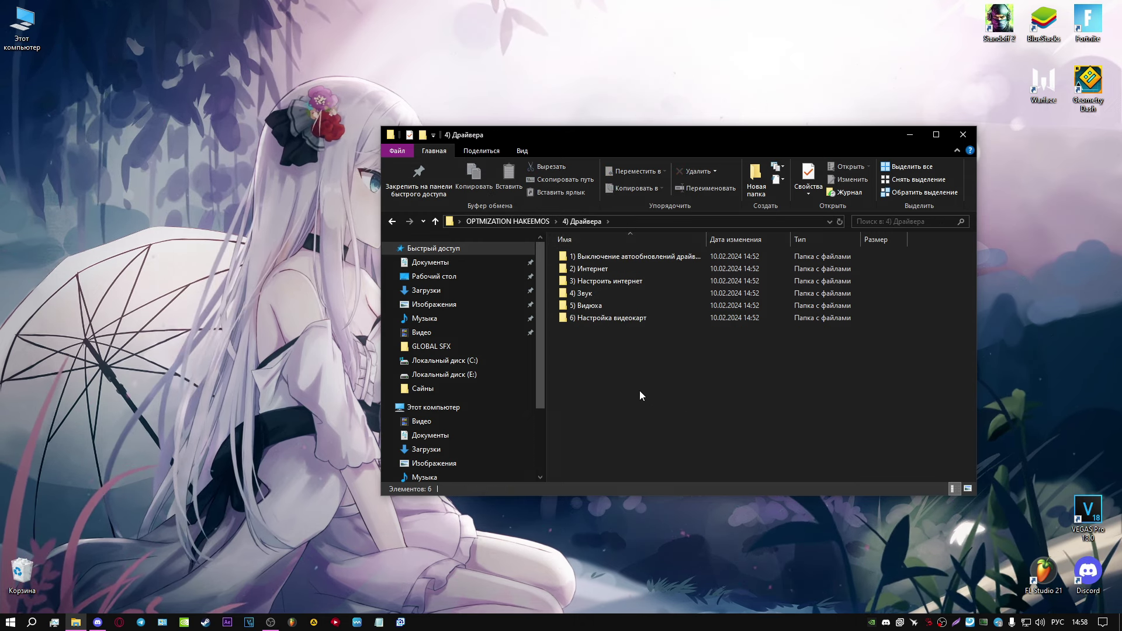
click(506, 220)
double_click(587, 305)
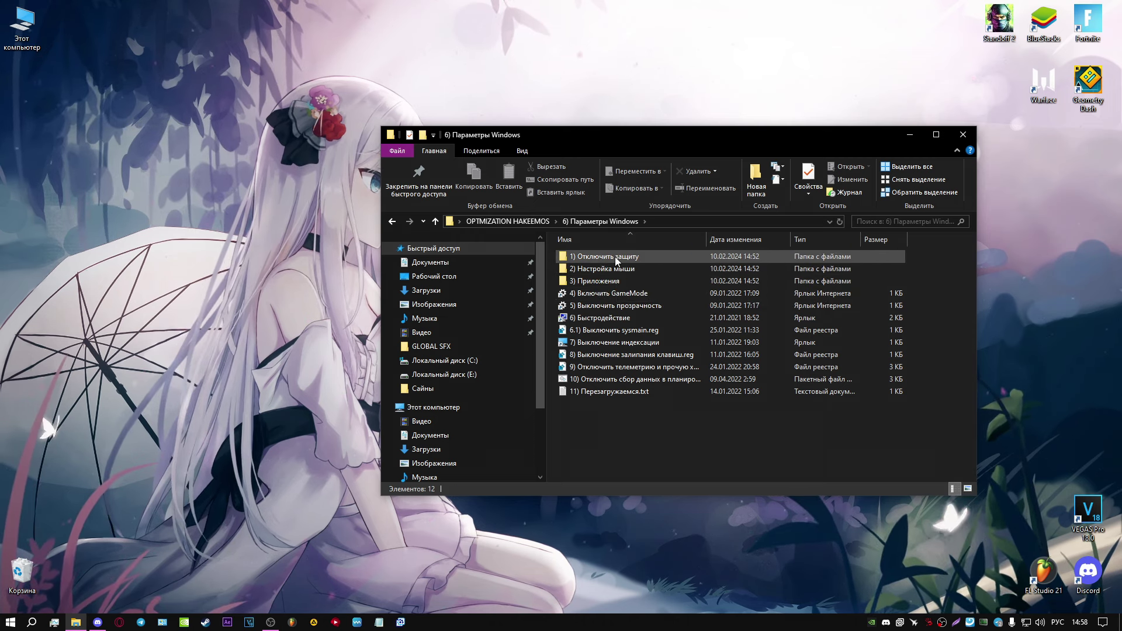
Look through the Отключить защиту, Настройка мыши and Приложения subfolders of Параметры Windows, and return to the main optimisation folder
double_click(613, 256)
click(600, 221)
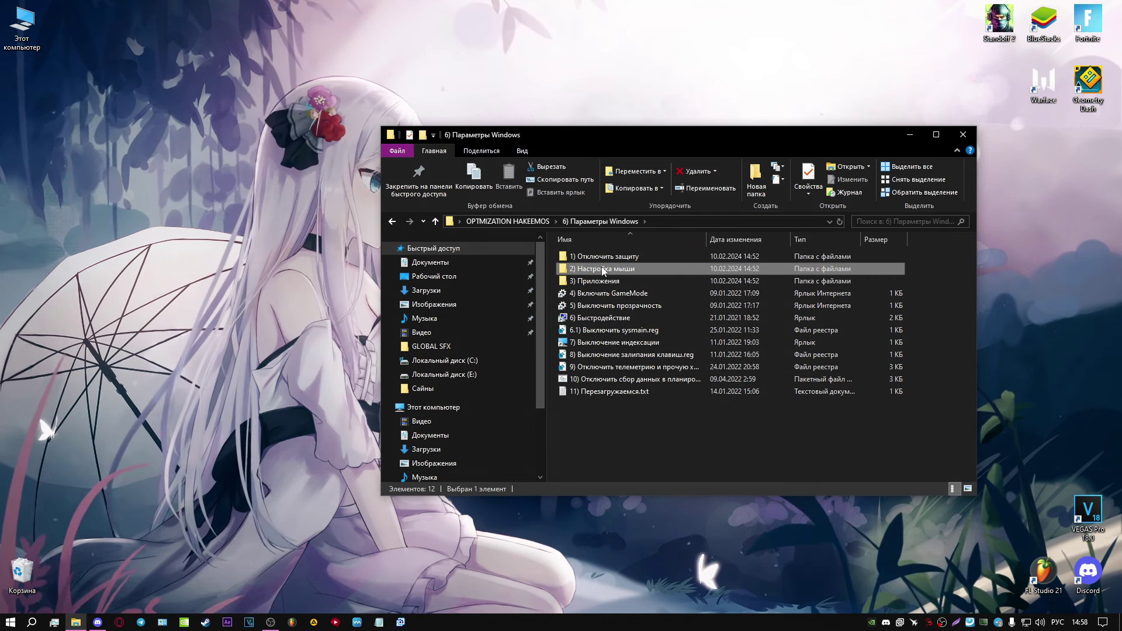
double_click(592, 268)
click(600, 221)
double_click(603, 281)
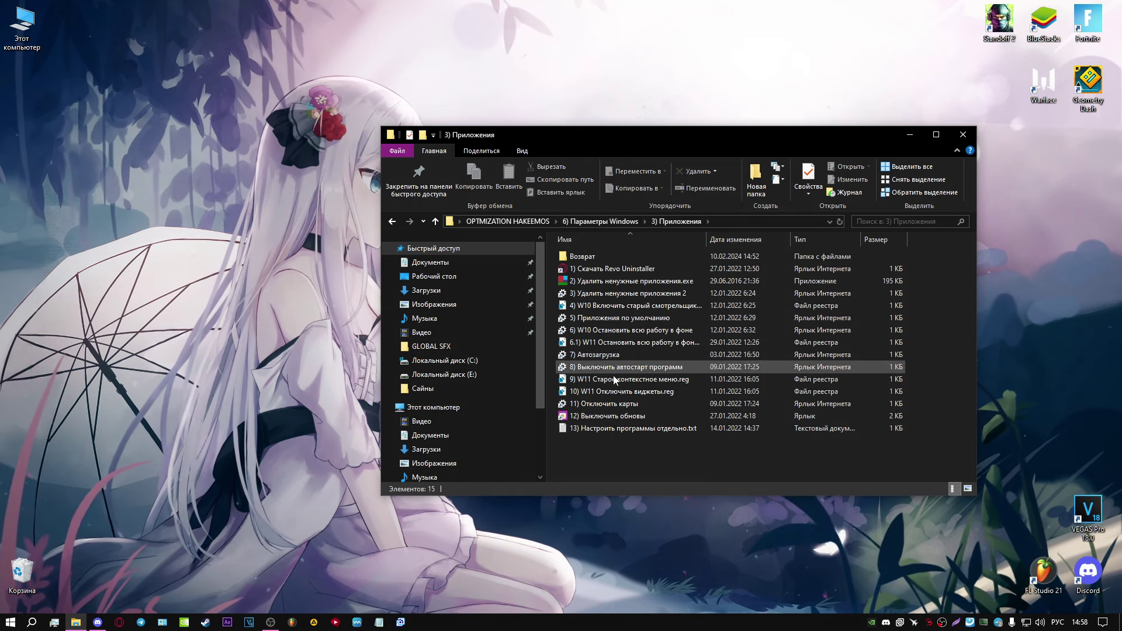
click(607, 223)
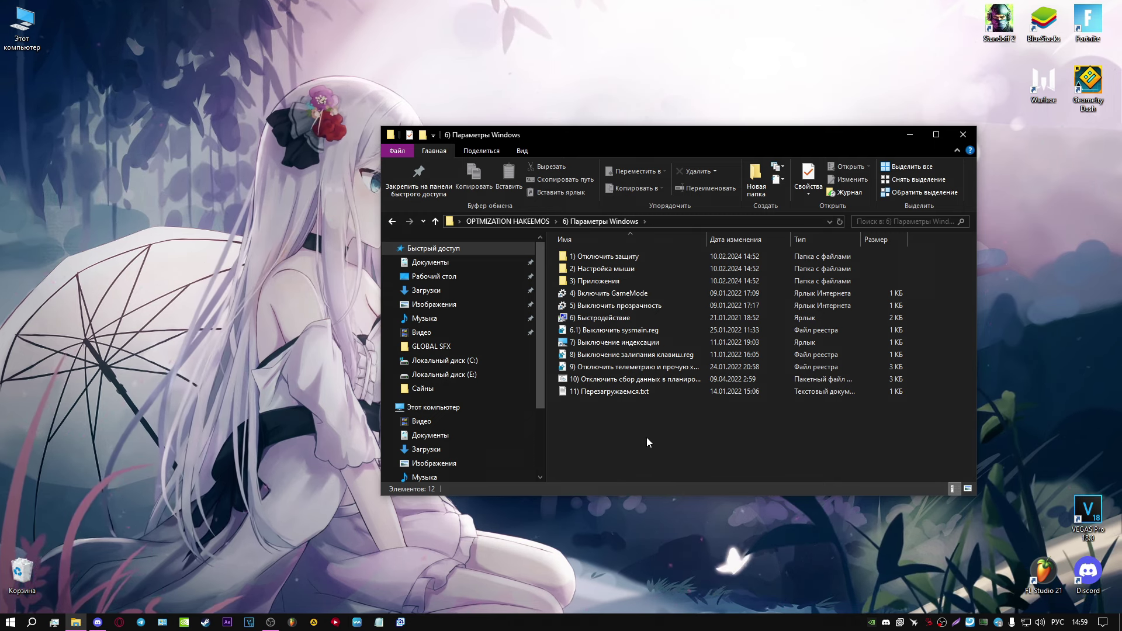
key(BackSpace)
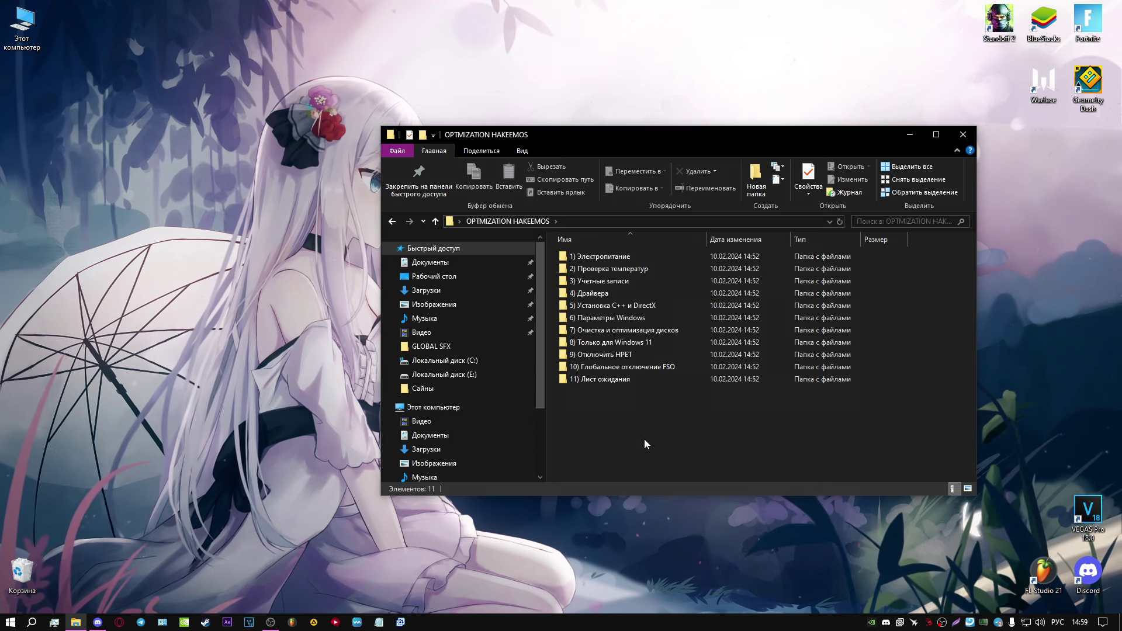
Open the Windows Temp folder and delete all its contents, skipping every item that is in use
key(super+r)
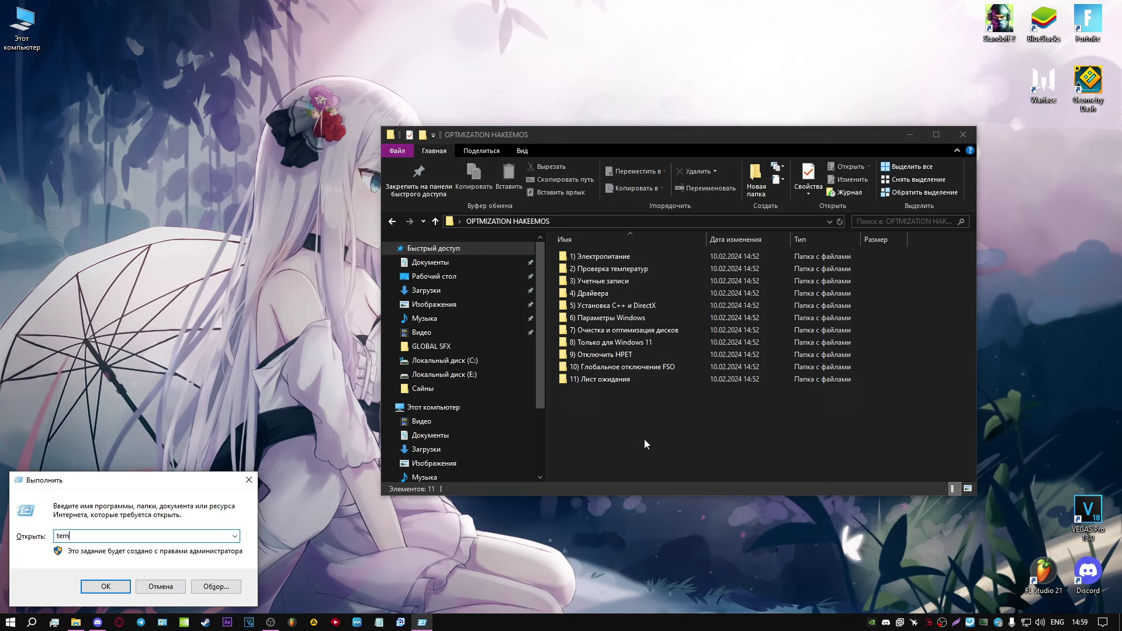
key(Return)
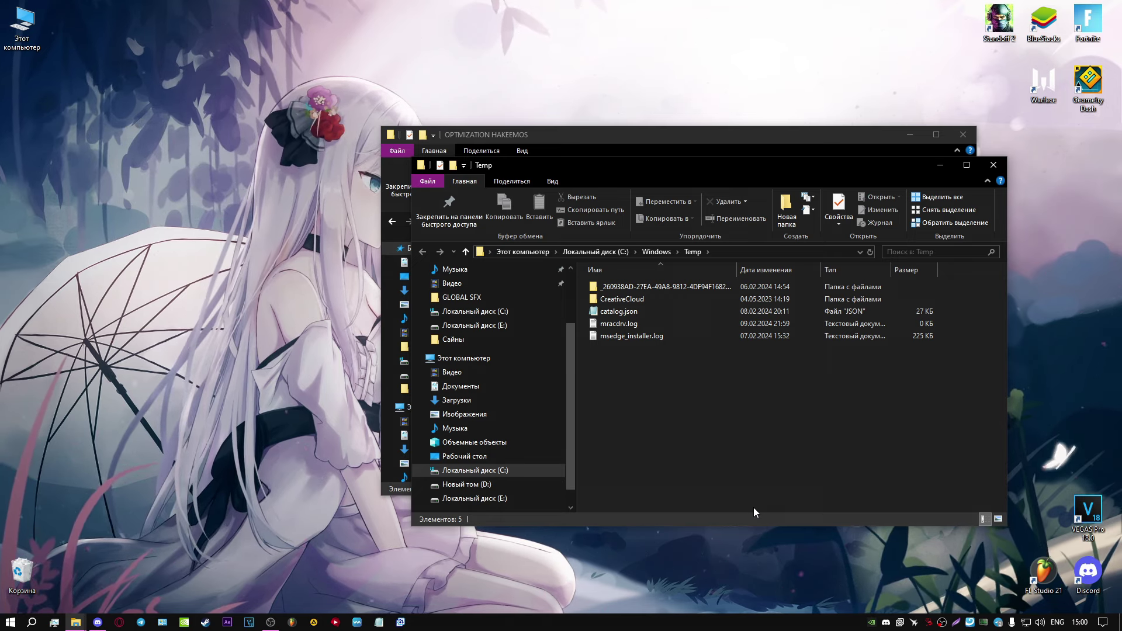
key(ctrl+a)
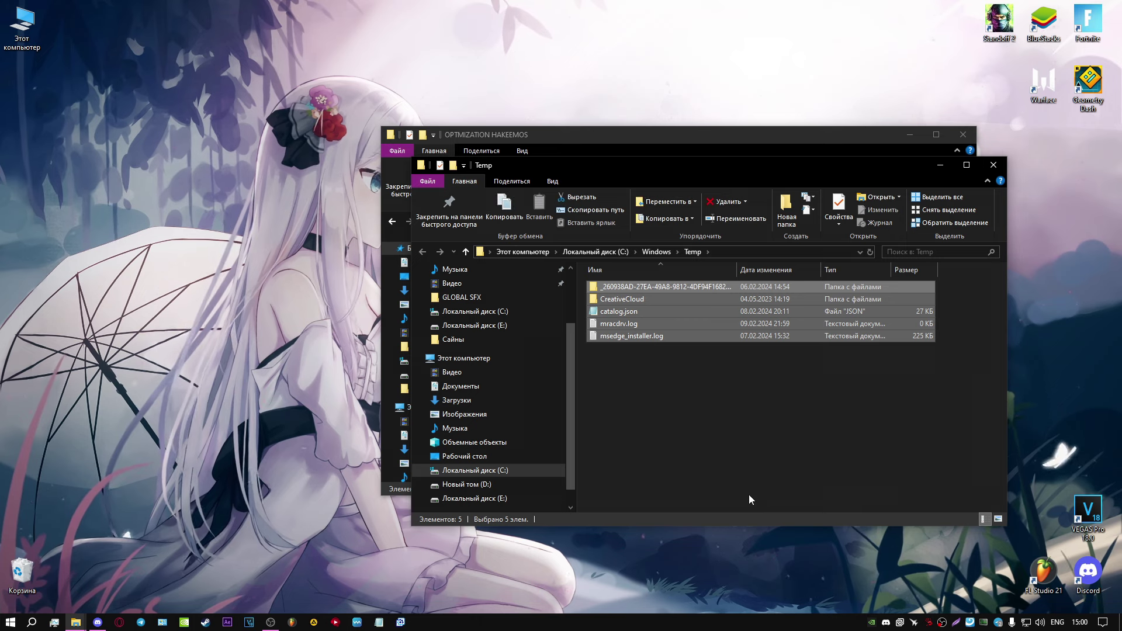
key(Delete)
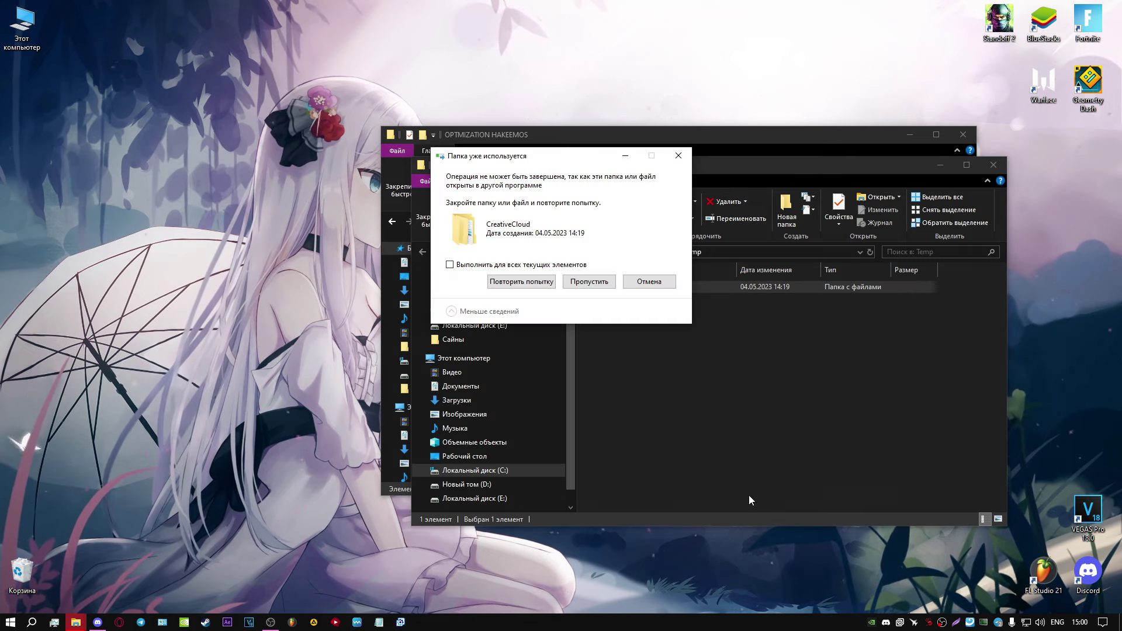
click(503, 266)
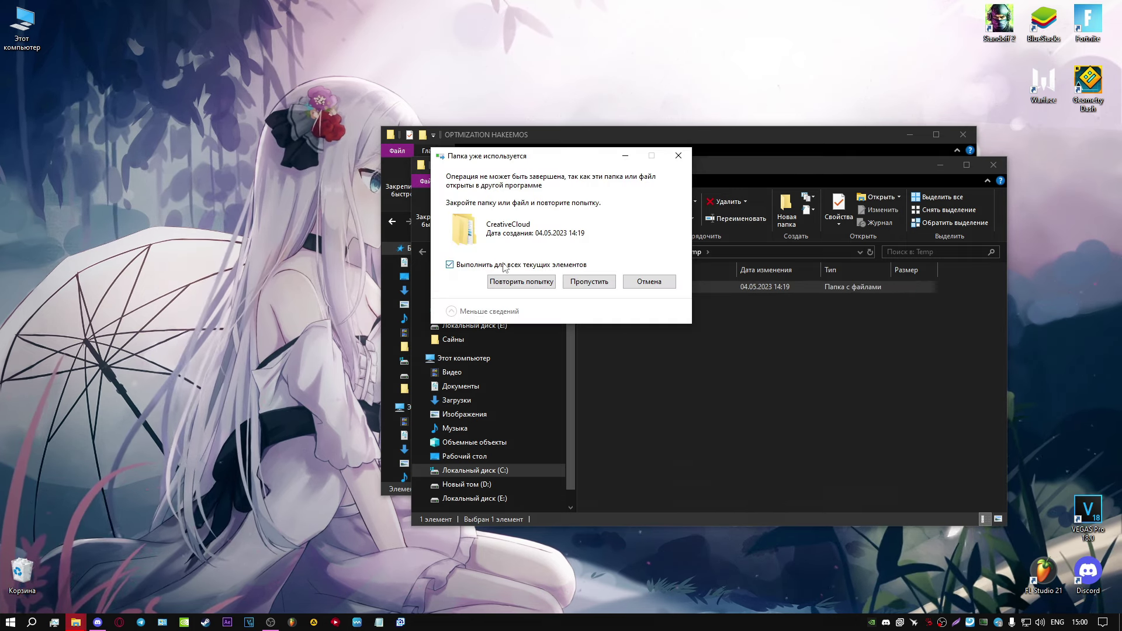
click(589, 281)
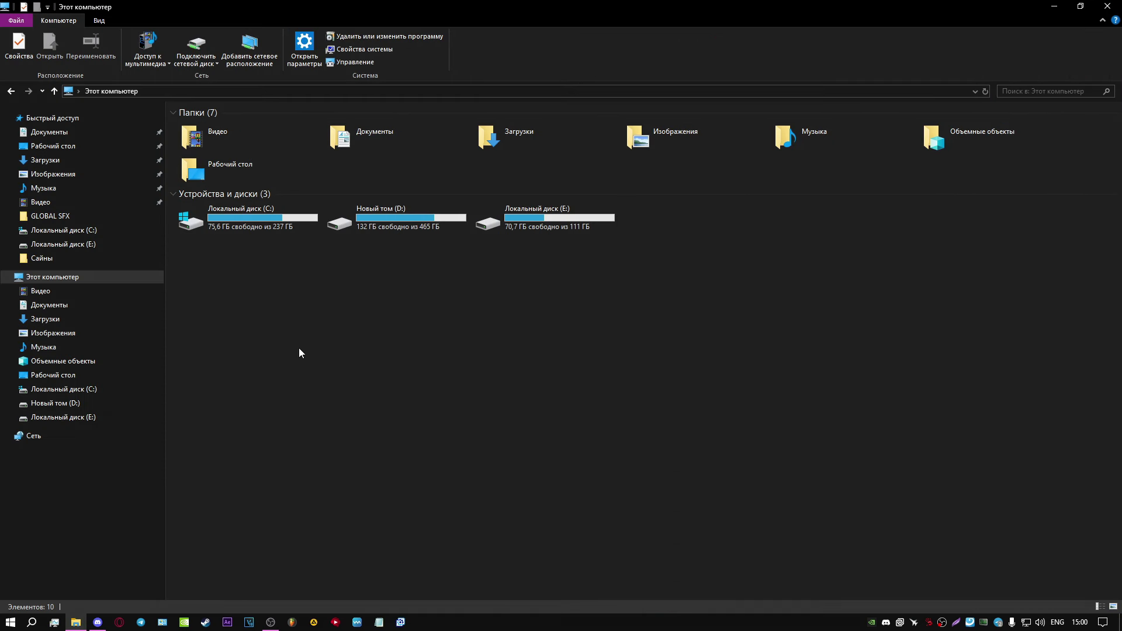
Run Disk Cleanup on drive C: with the checked file categories, permanently delete the files and close the drive's properties
right_click(218, 221)
click(330, 441)
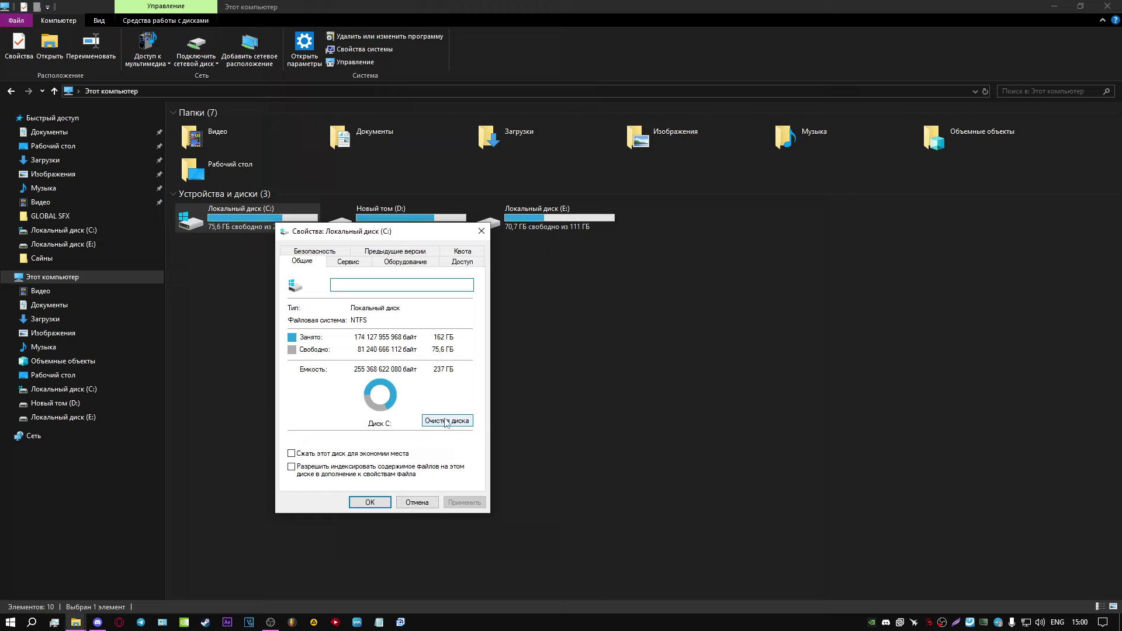
click(445, 421)
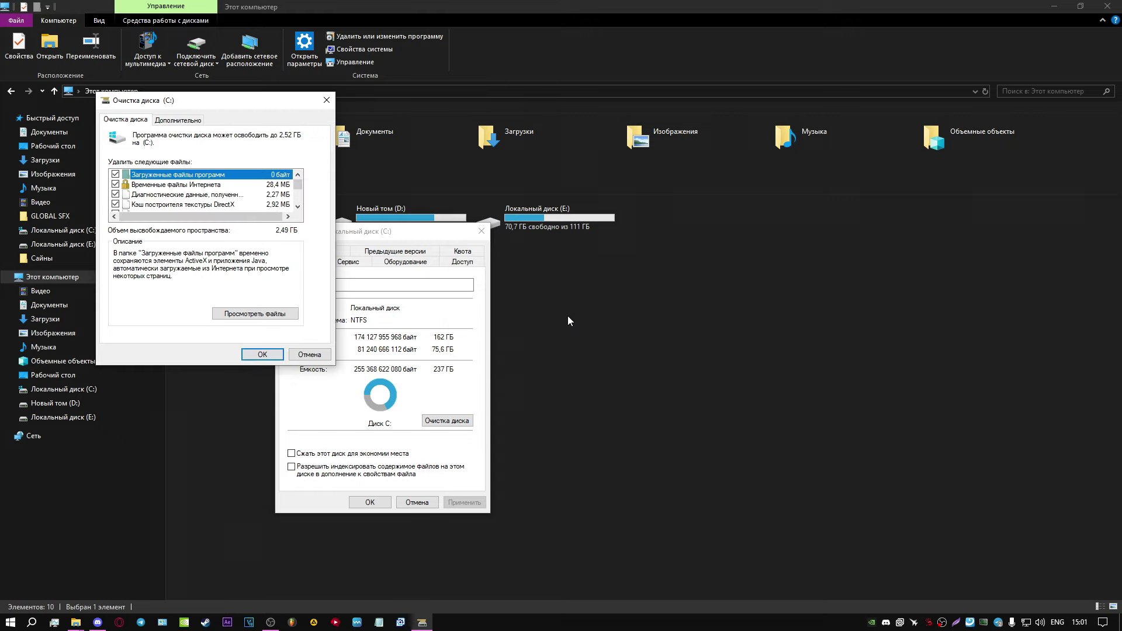
scroll(227, 192, down, 3)
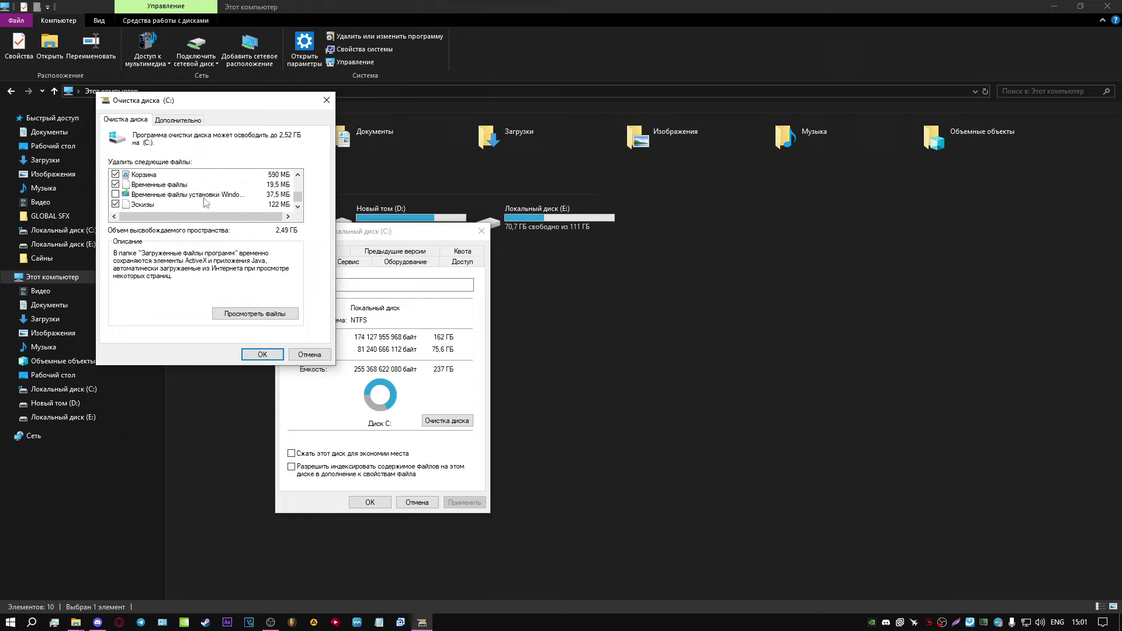
scroll(205, 204, up, 3)
scroll(214, 200, down, 3)
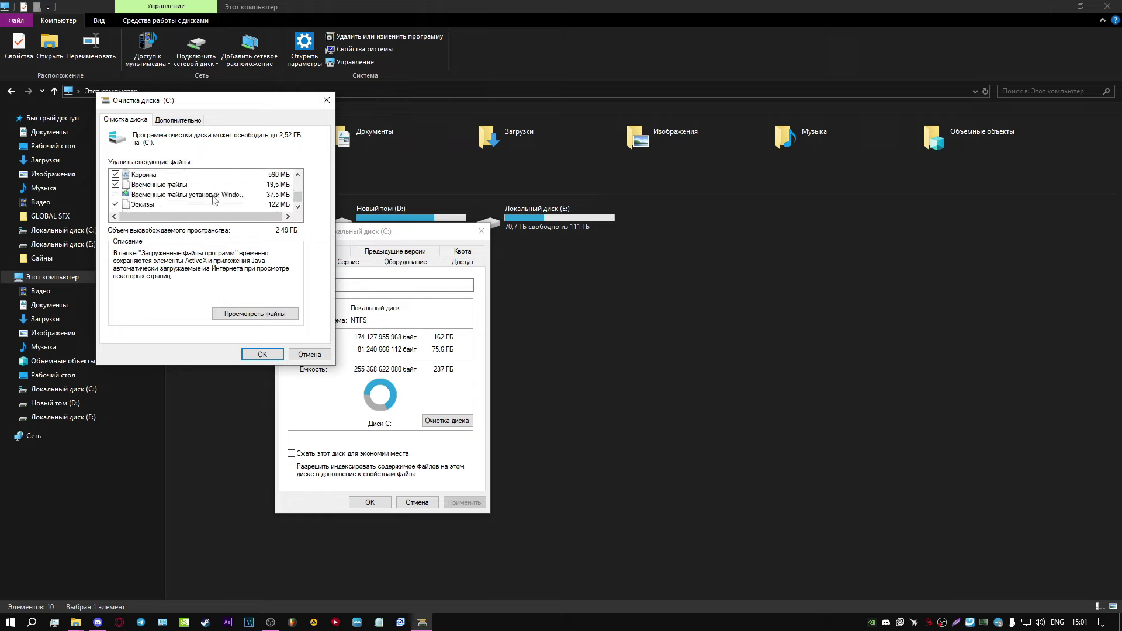
click(263, 355)
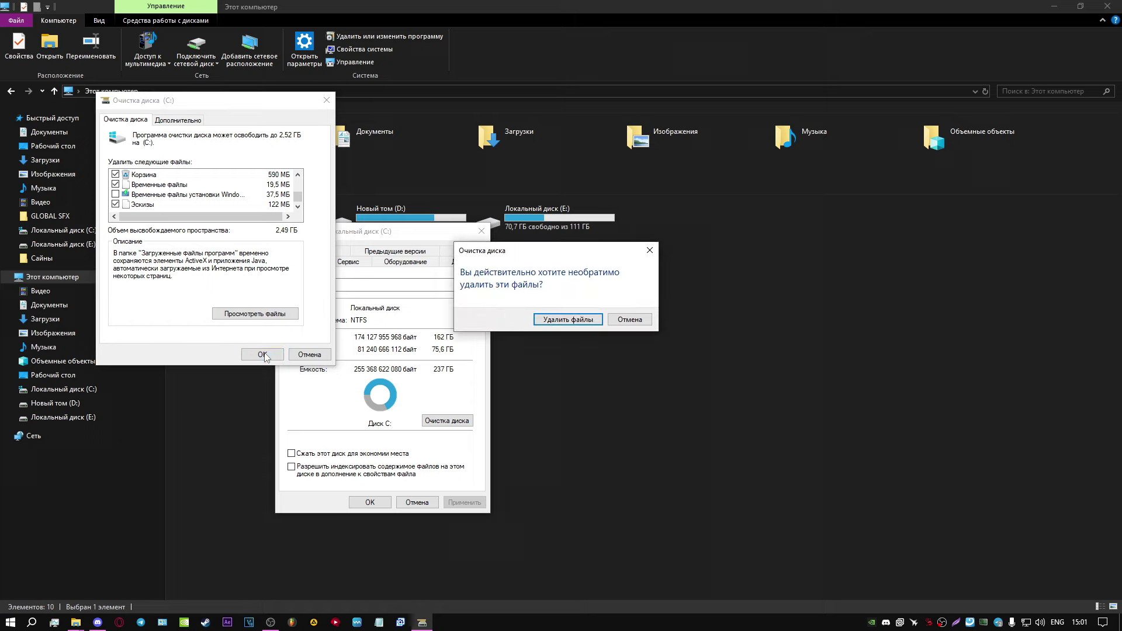
click(568, 319)
key(Escape)
Reopen the properties of drive C: and launch the drive optimisation tool from its service settings
right_click(271, 209)
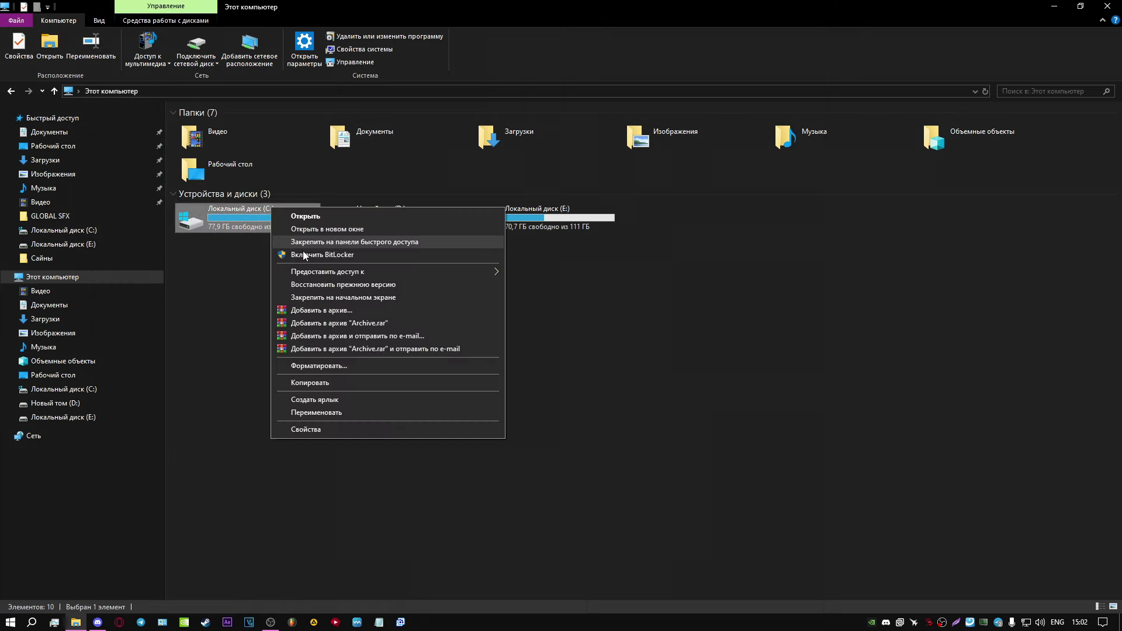
click(306, 430)
click(349, 247)
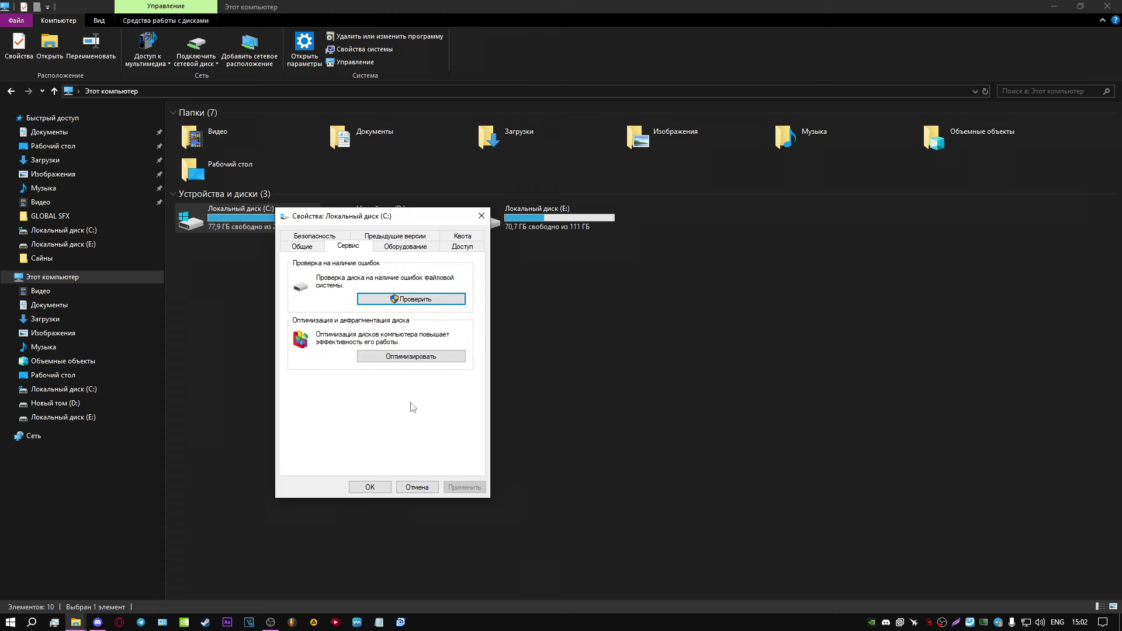
click(402, 357)
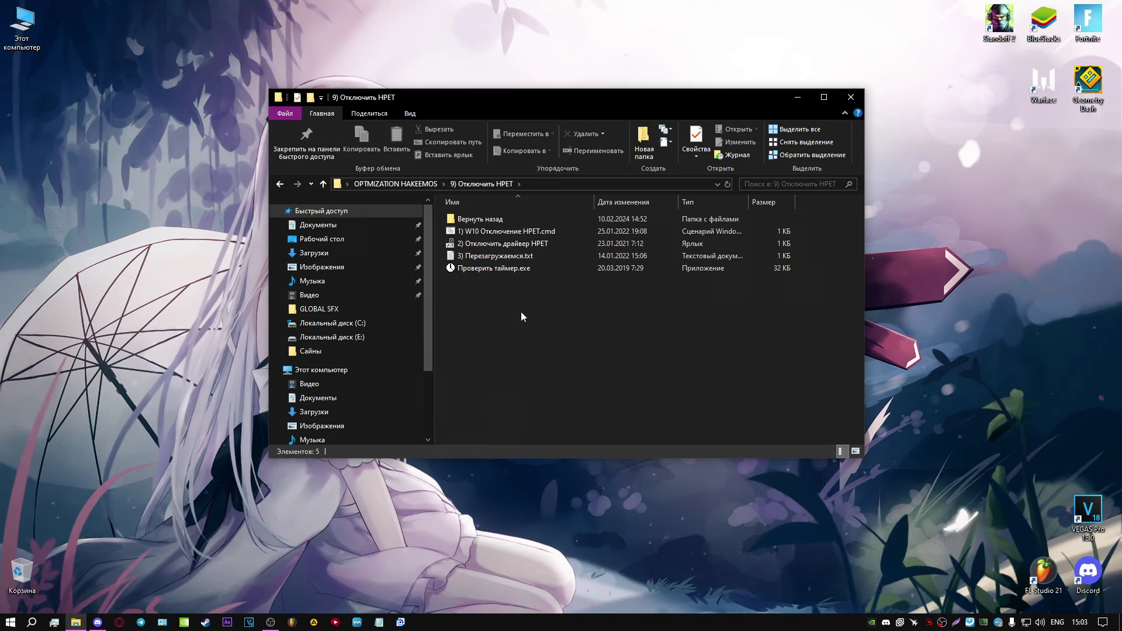
Look through the optimisation folder's Глобальное отключение FSO and Лист ожидания subfolders
click(443, 183)
click(477, 321)
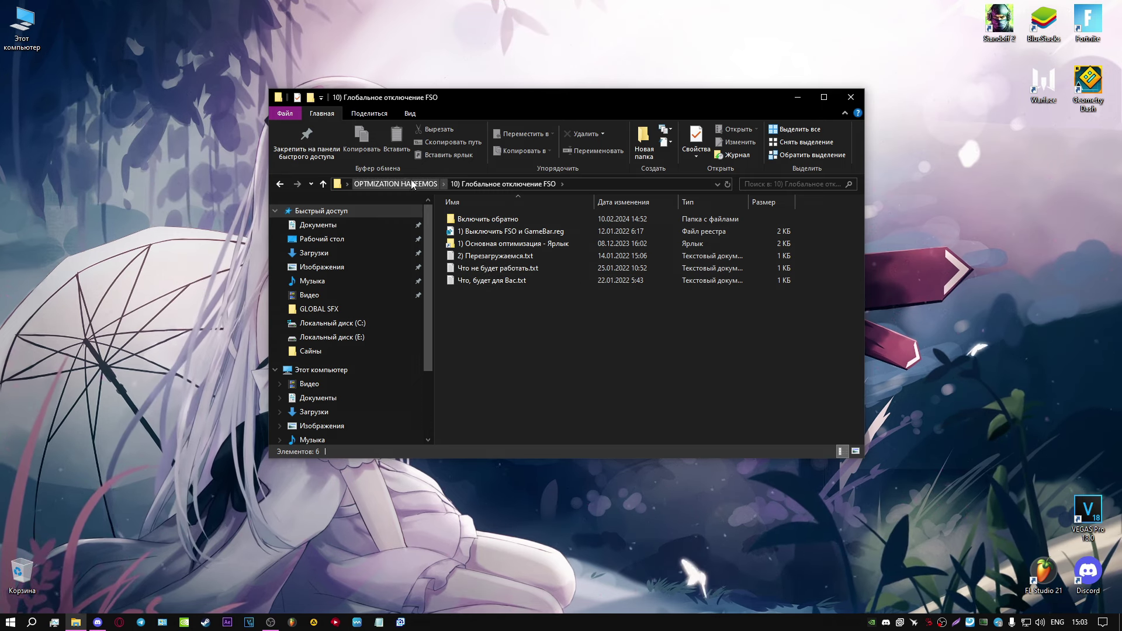
click(395, 184)
double_click(483, 339)
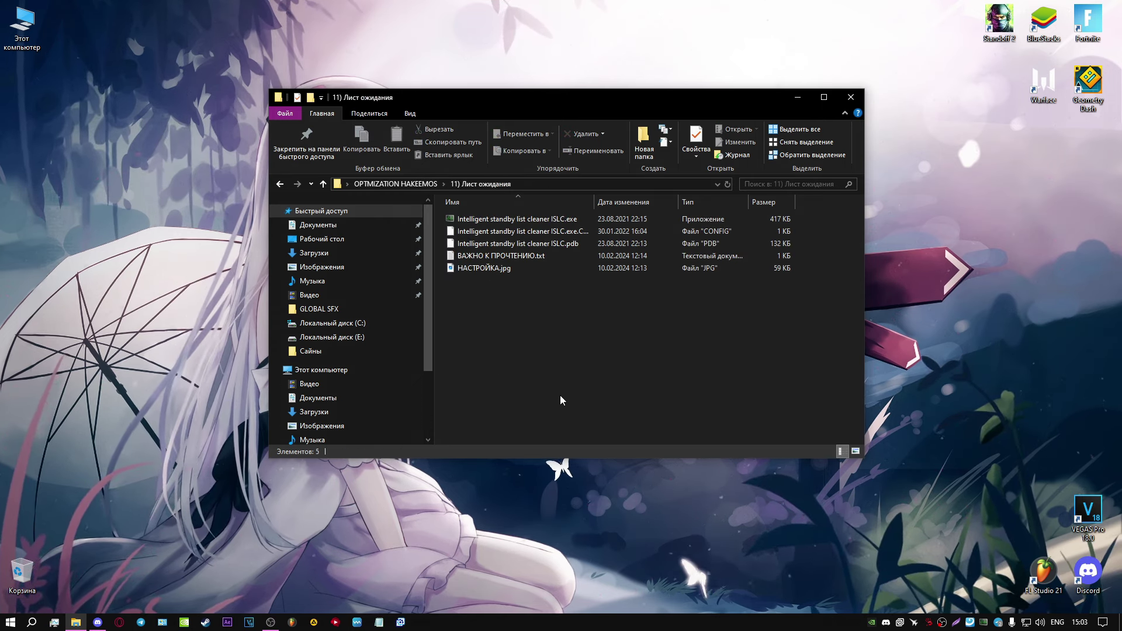